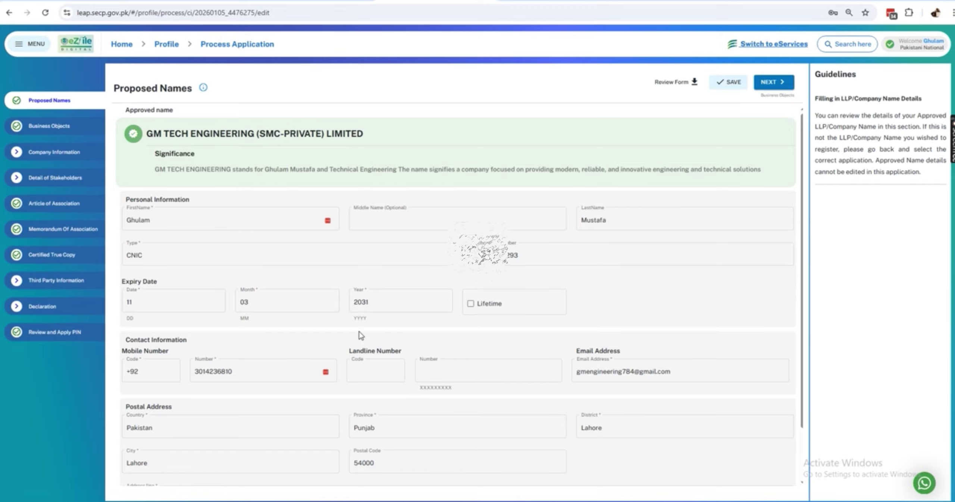
# - Copy the saved address line from Proposed Names, then go to Business Objects
pyautogui.scroll(-2, 524, 278)
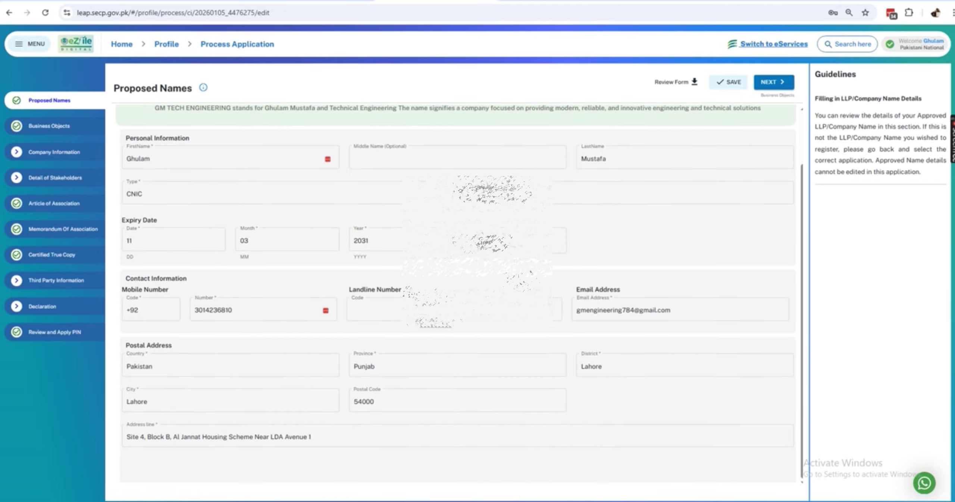
pyautogui.tripleClick(273, 440)
pyautogui.hotkey('ctrl', 'c')
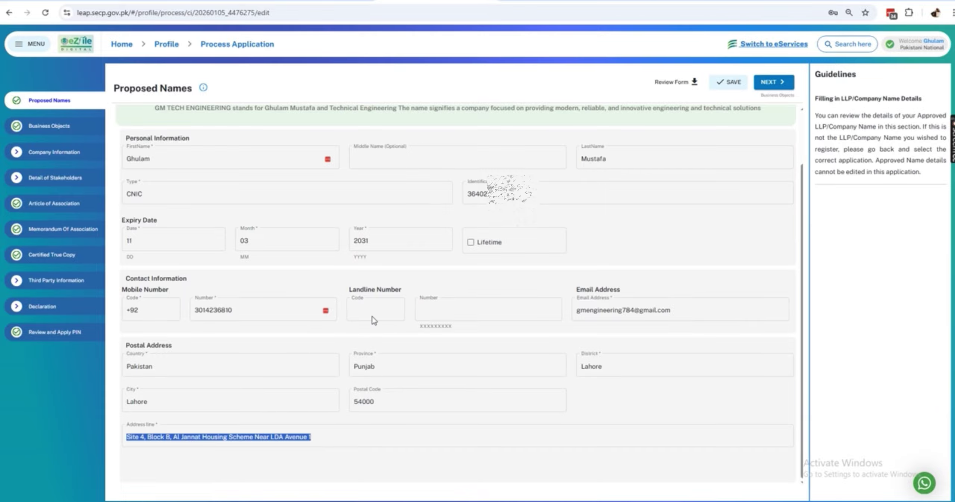
pyautogui.click(44, 129)
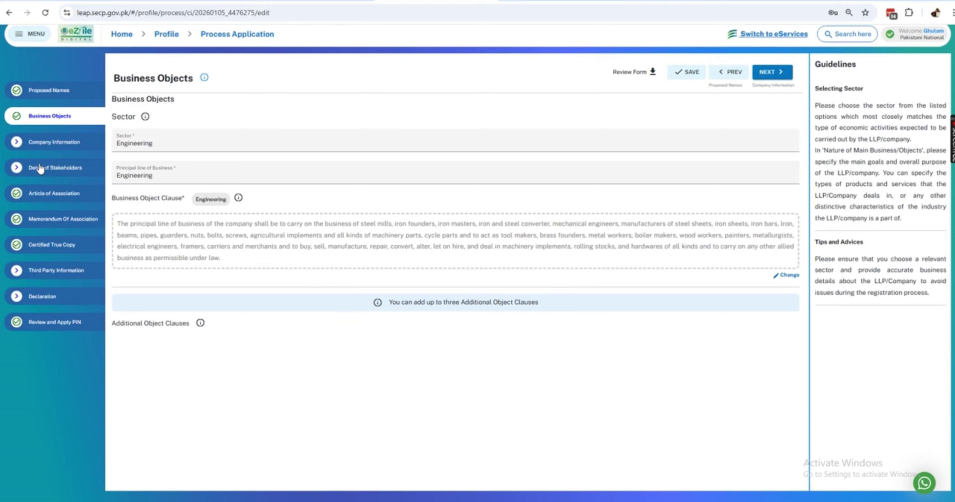
# - Set authorized capital in Company Information to 1000 shares at face value 10
pyautogui.click(44, 148)
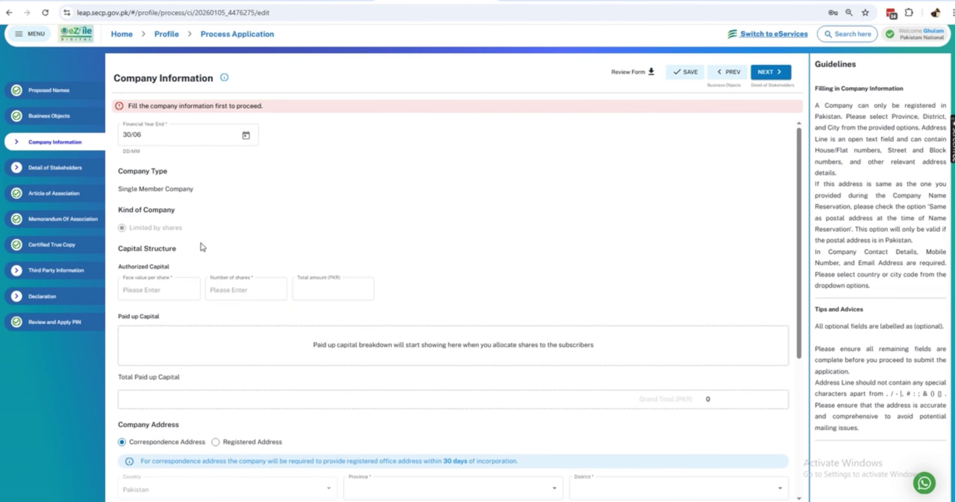
pyautogui.click(155, 289)
pyautogui.write('10')
pyautogui.press('Tab')
pyautogui.write('1')
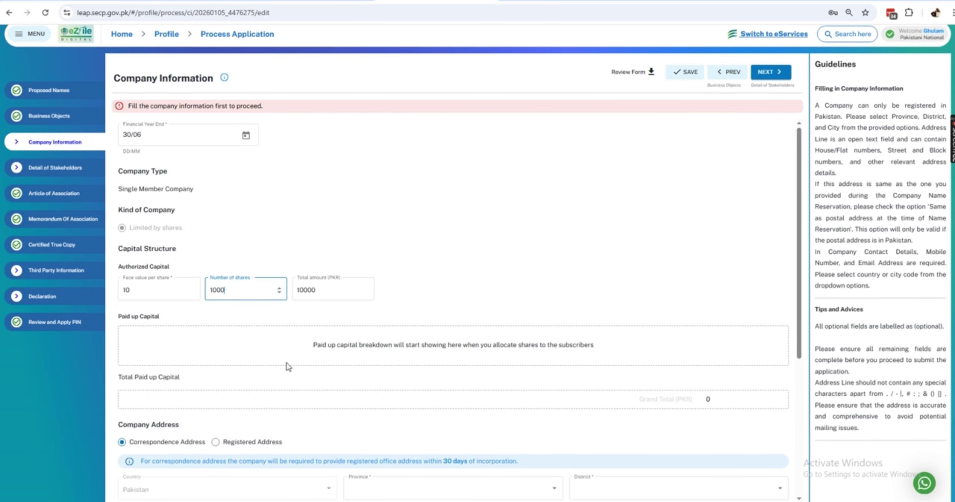
# - Choose Punjab province, Lahore district and Lahore city for the company address
pyautogui.scroll(-4, 324, 342)
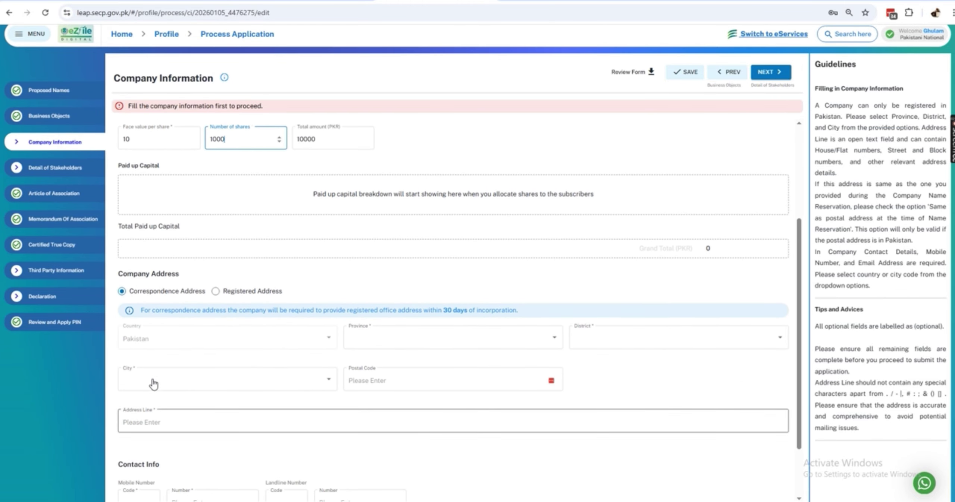
pyautogui.click(391, 340)
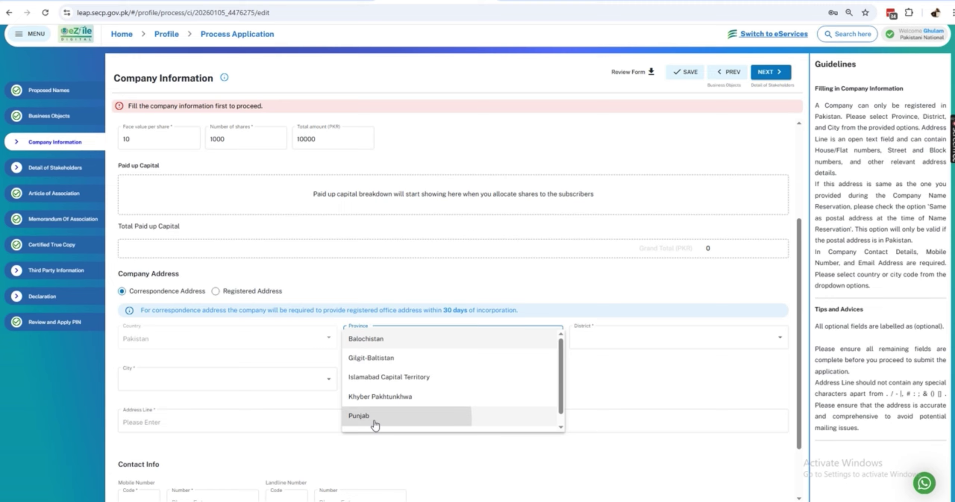
pyautogui.click(373, 420)
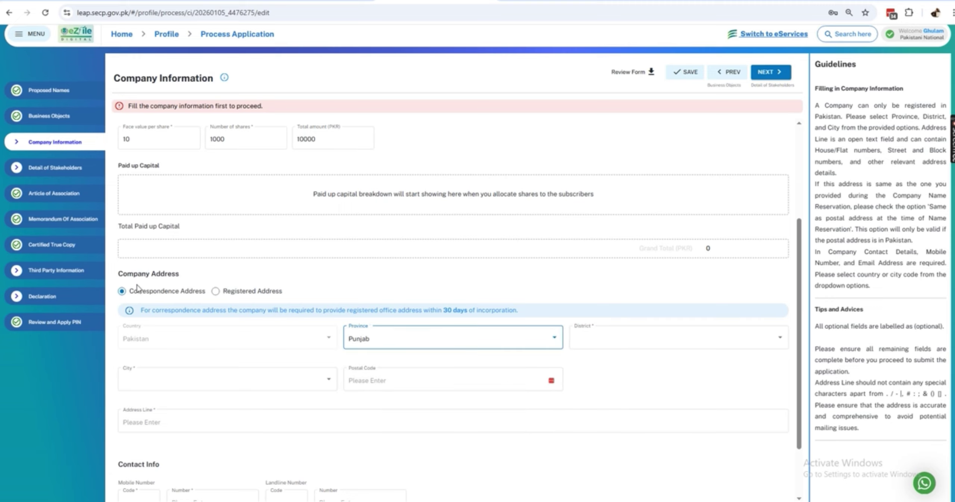
pyautogui.click(584, 340)
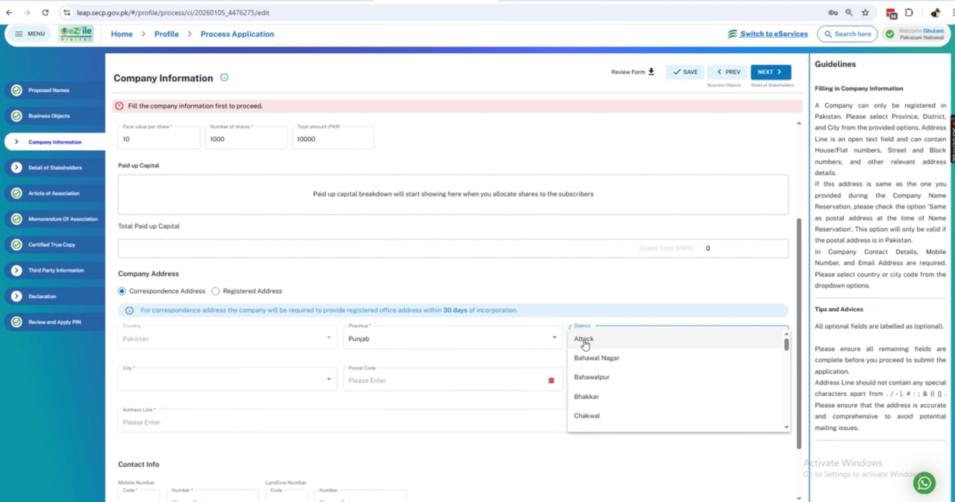
pyautogui.press('l')
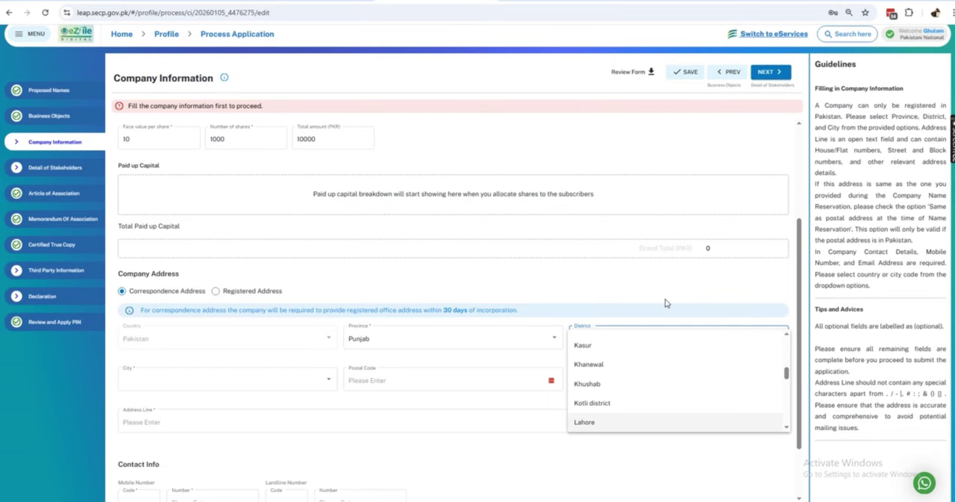
pyautogui.click(631, 422)
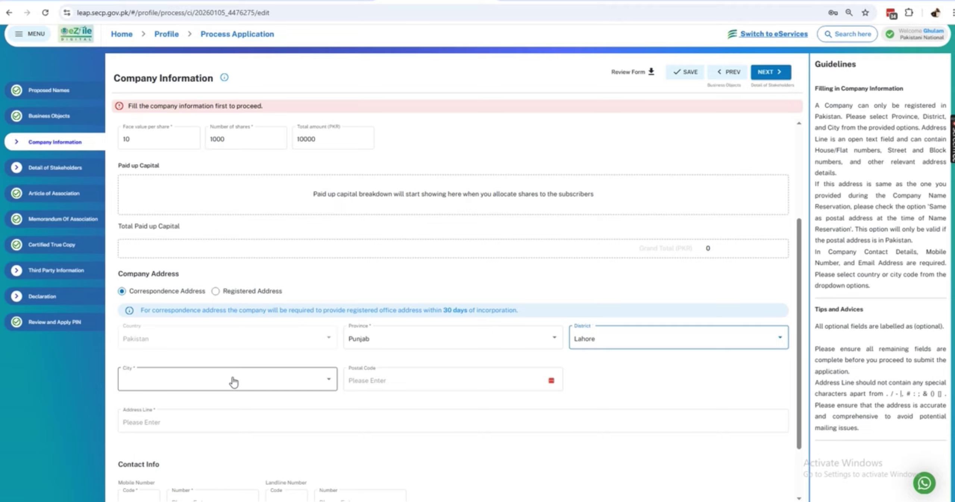
pyautogui.click(209, 385)
pyautogui.scroll(-1, 205, 387)
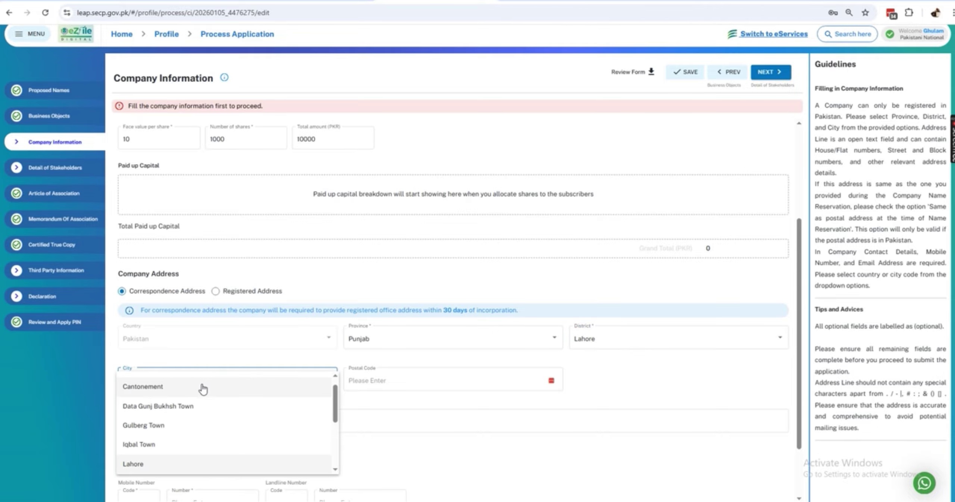
pyautogui.click(177, 466)
# - Enter postal code 54000 and paste the copied address line
pyautogui.click(381, 384)
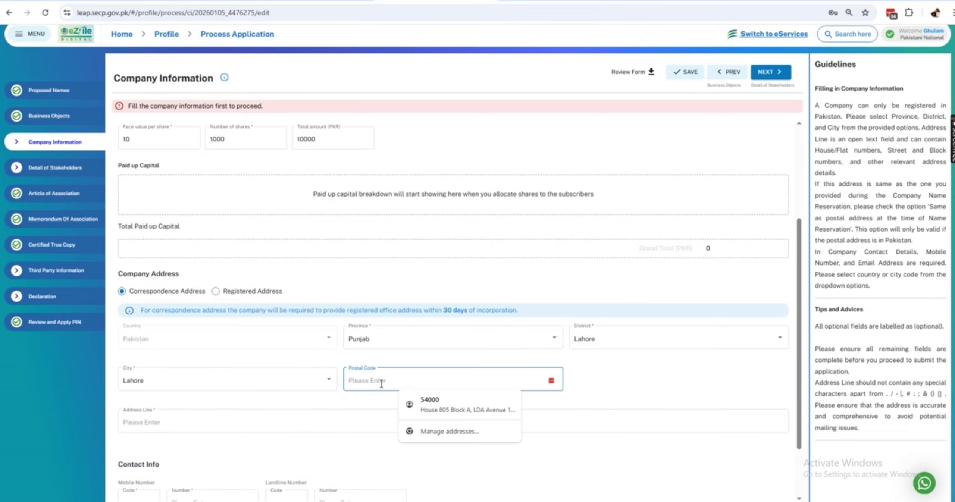
pyautogui.write('54000')
pyautogui.click(330, 420)
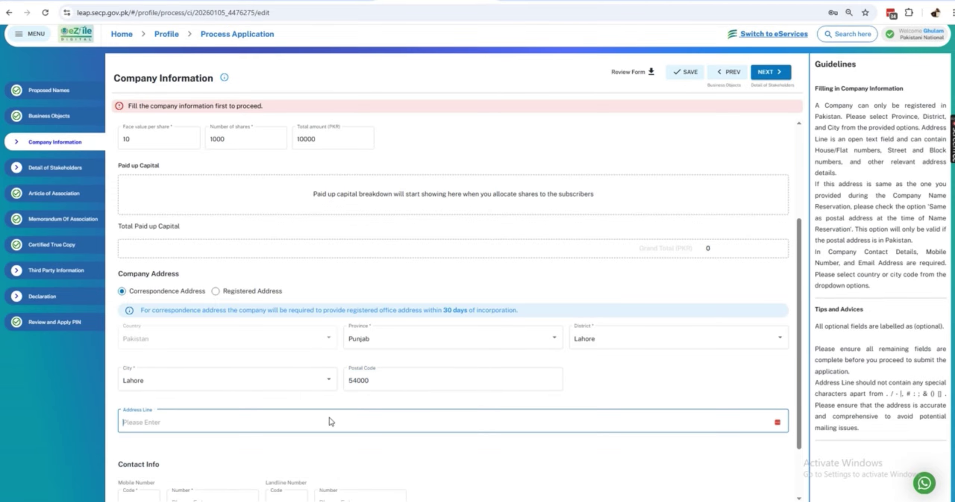
pyautogui.hotkey('ctrl', 'v')
pyautogui.click(493, 448)
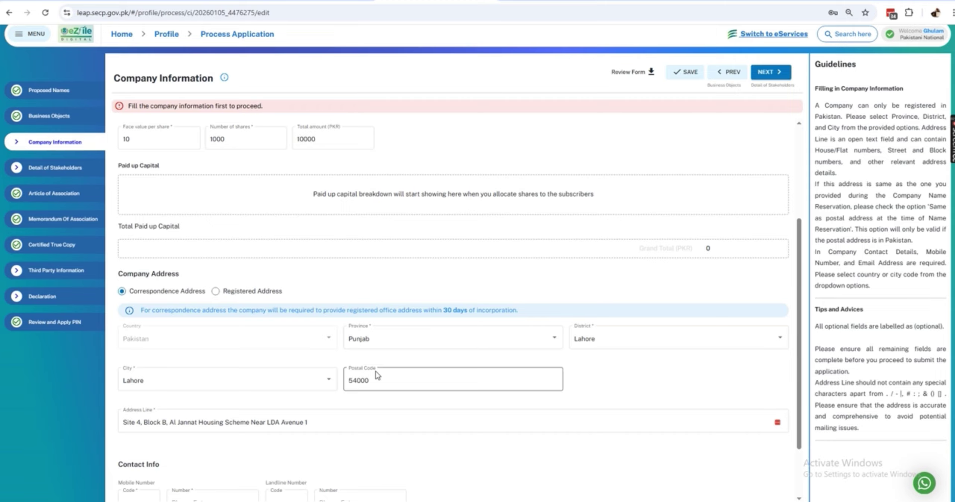
pyautogui.scroll(-2, 376, 374)
# - Enter the company mobile number with the +92 - Pakistan code and save the application
pyautogui.scroll(-1, 381, 367)
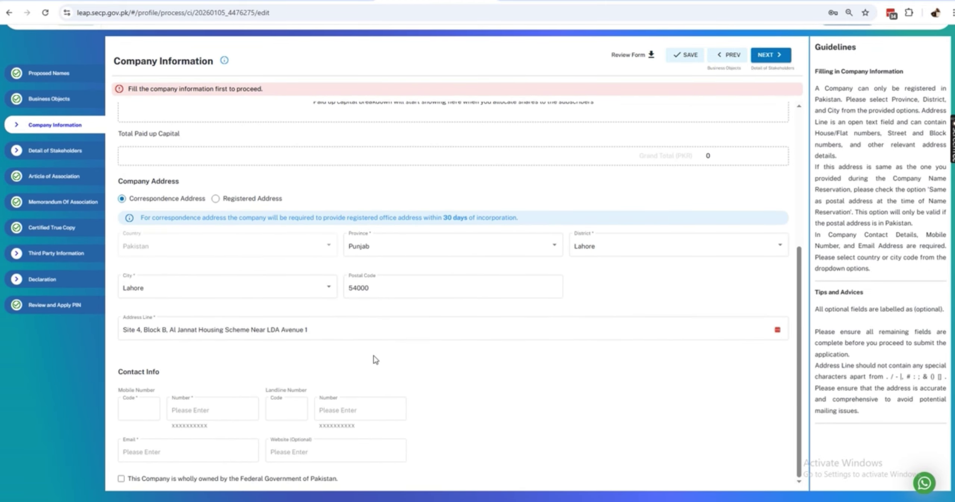
pyautogui.click(134, 412)
pyautogui.write('+92')
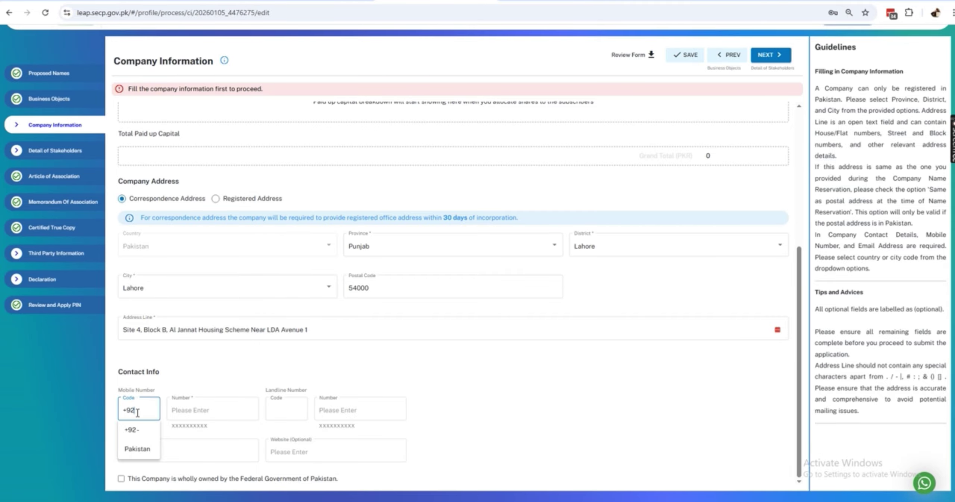
pyautogui.click(135, 450)
pyautogui.click(188, 409)
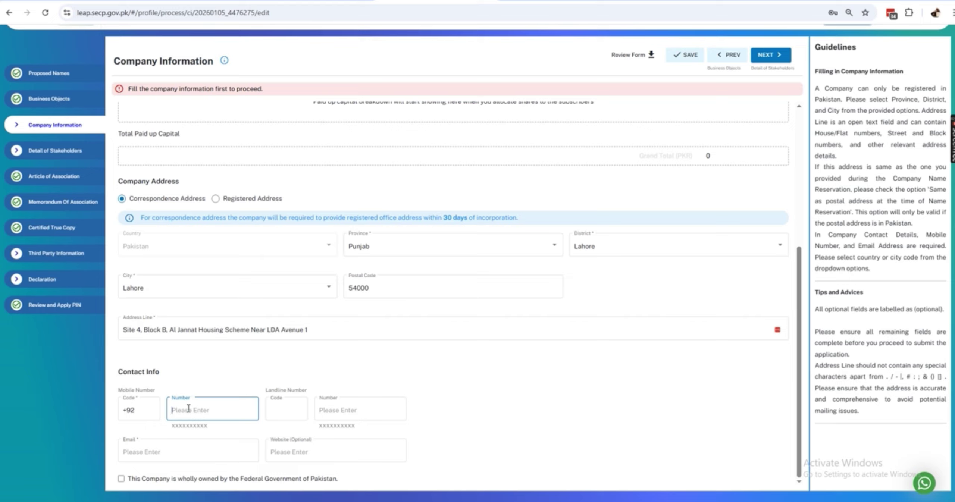
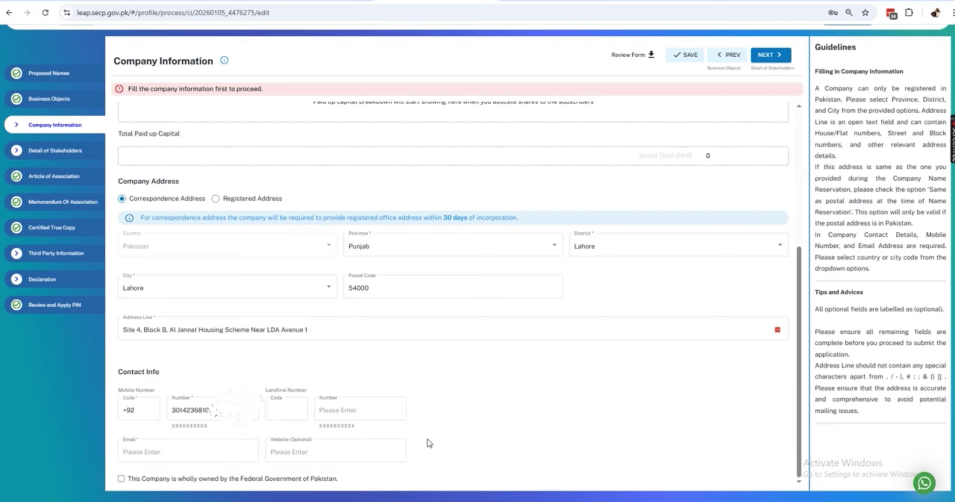
pyautogui.click(183, 452)
pyautogui.click(684, 55)
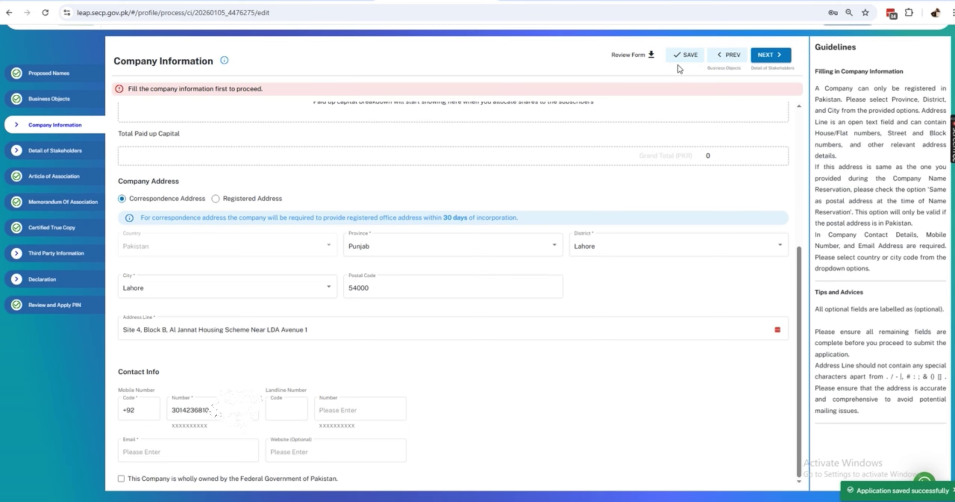
# - Paste the applicant's email from Proposed Names into the company Email, save, and open Detail of Stakeholders
pyautogui.click(43, 75)
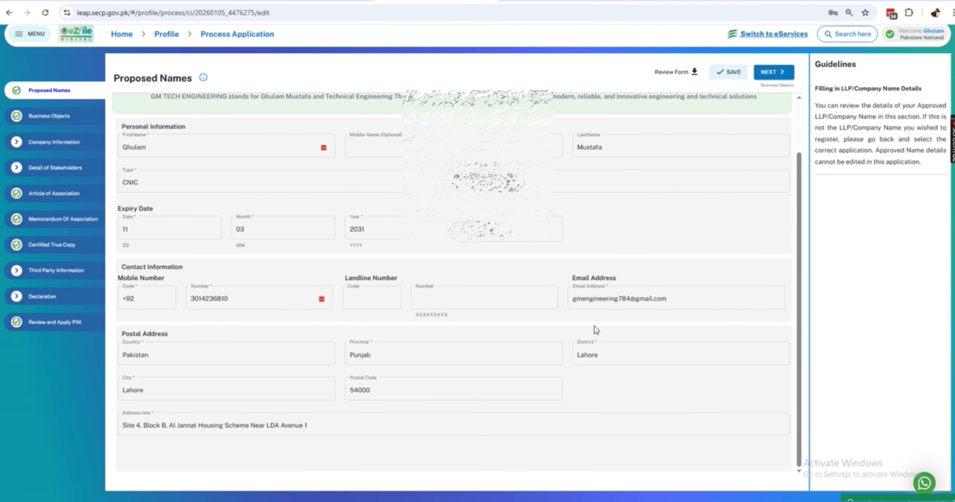
pyautogui.tripleClick(612, 302)
pyautogui.hotkey('ctrl', 'c')
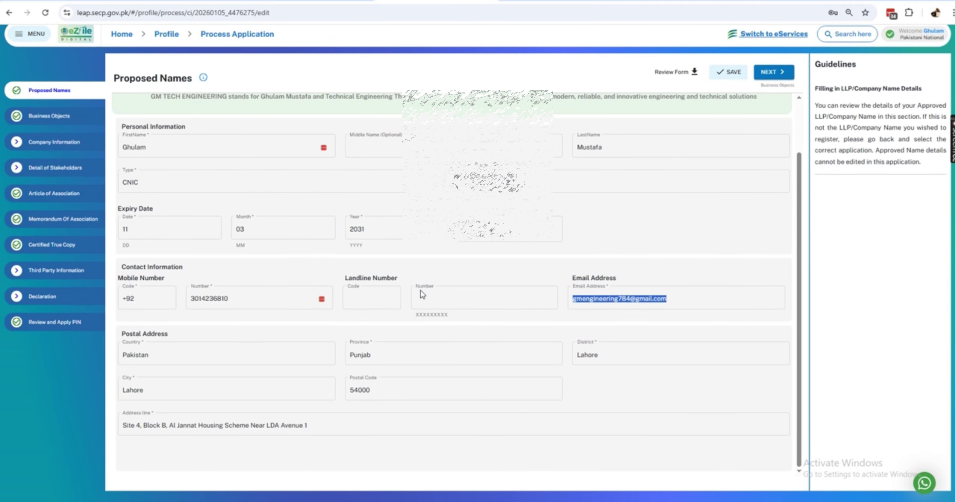
pyautogui.click(50, 146)
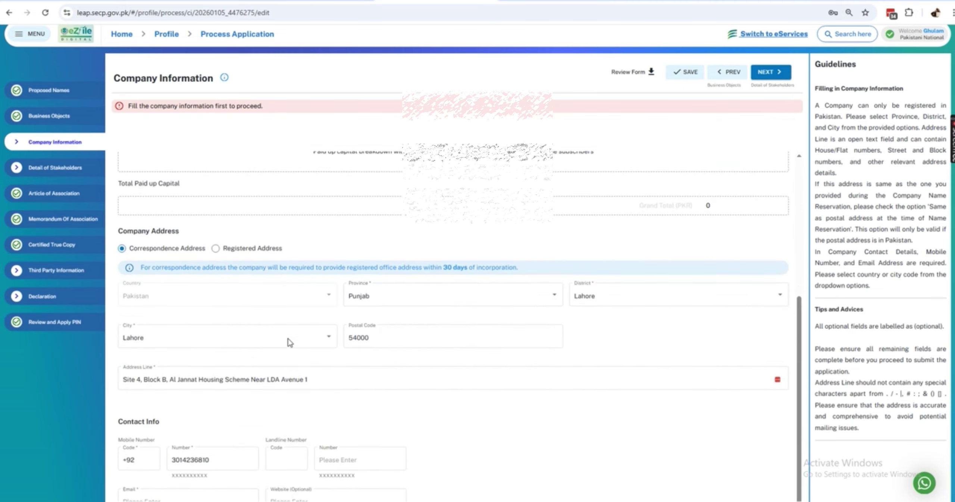
pyautogui.click(179, 452)
pyautogui.hotkey('ctrl', 'v')
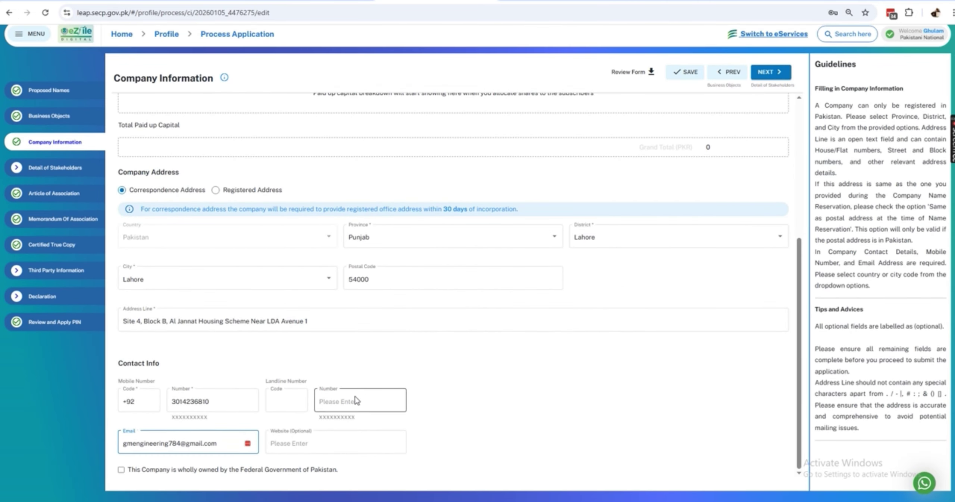
pyautogui.click(685, 72)
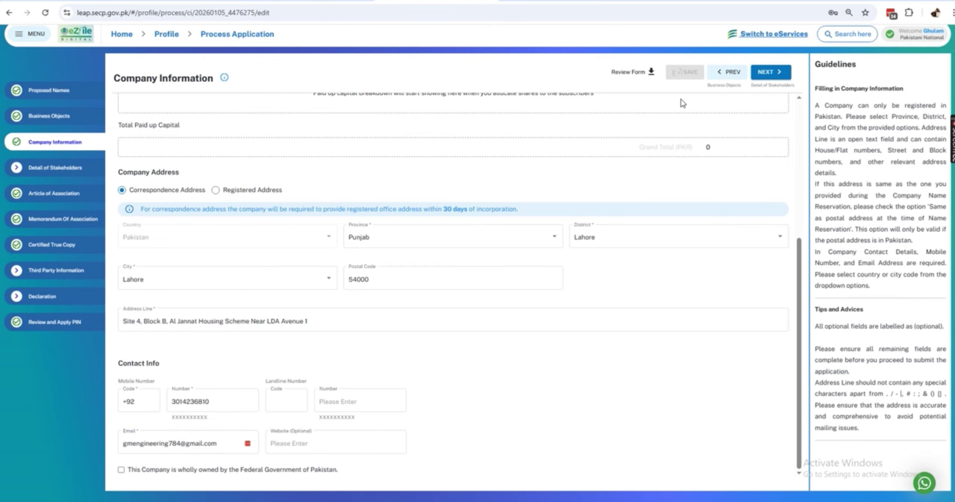
pyautogui.click(47, 170)
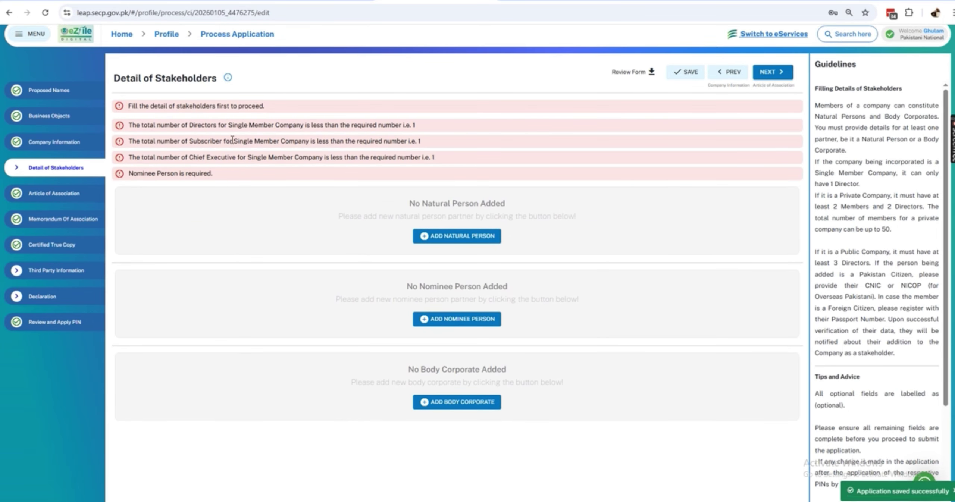
pyautogui.scroll(1, 291, 175)
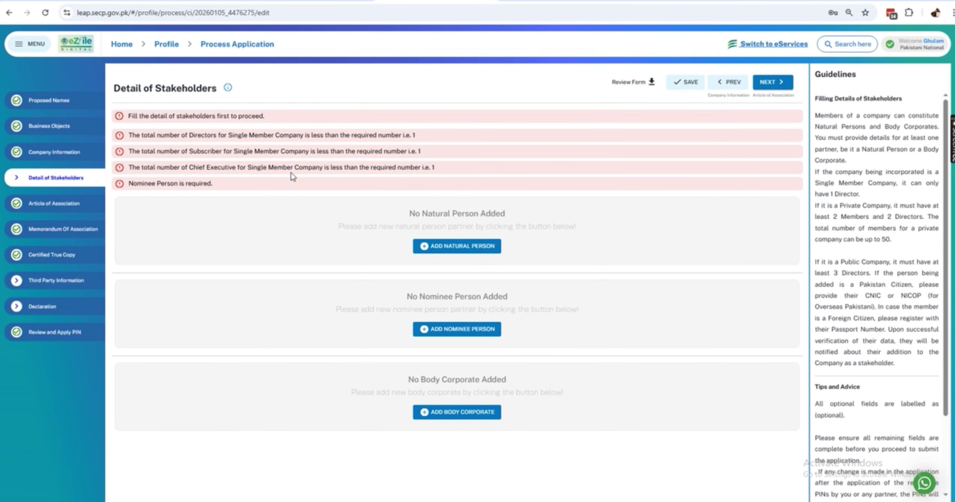
# - Add a Pakistani-citizen natural person and look them up by their CNIC
pyautogui.click(462, 247)
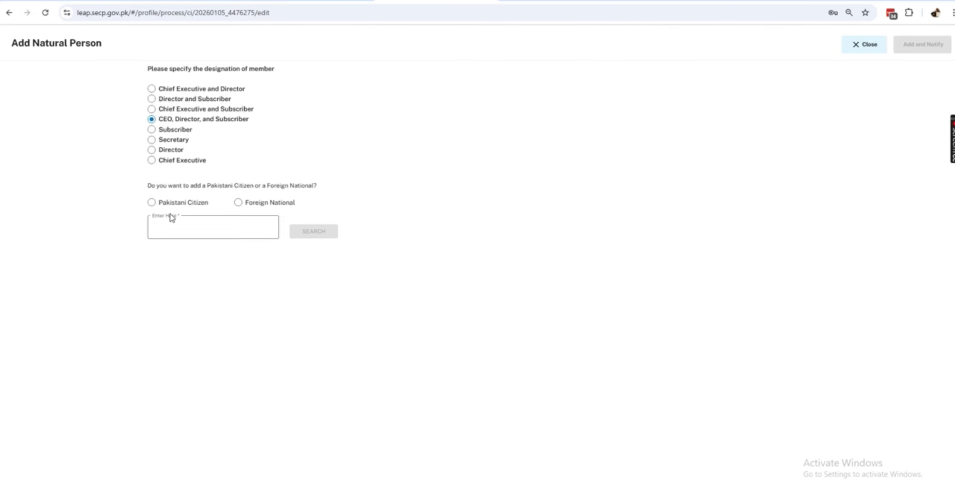
pyautogui.click(152, 202)
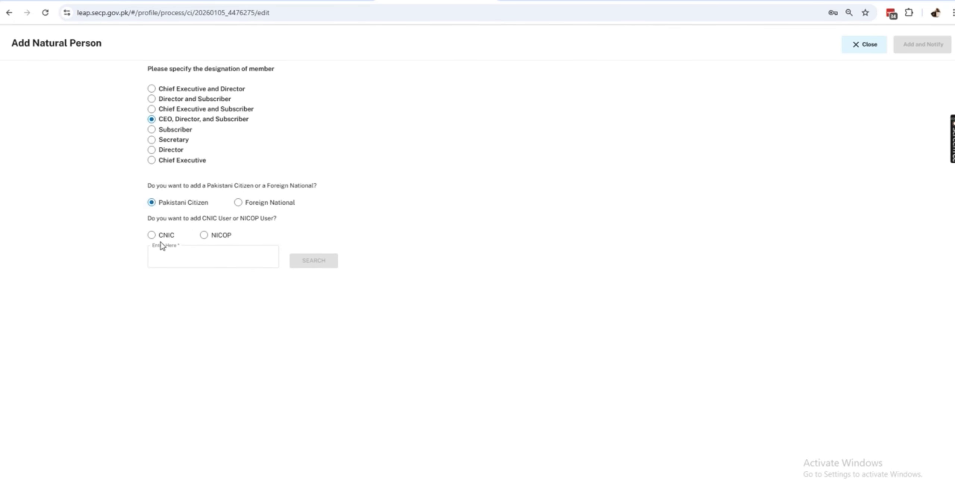
pyautogui.click(152, 235)
pyautogui.click(203, 256)
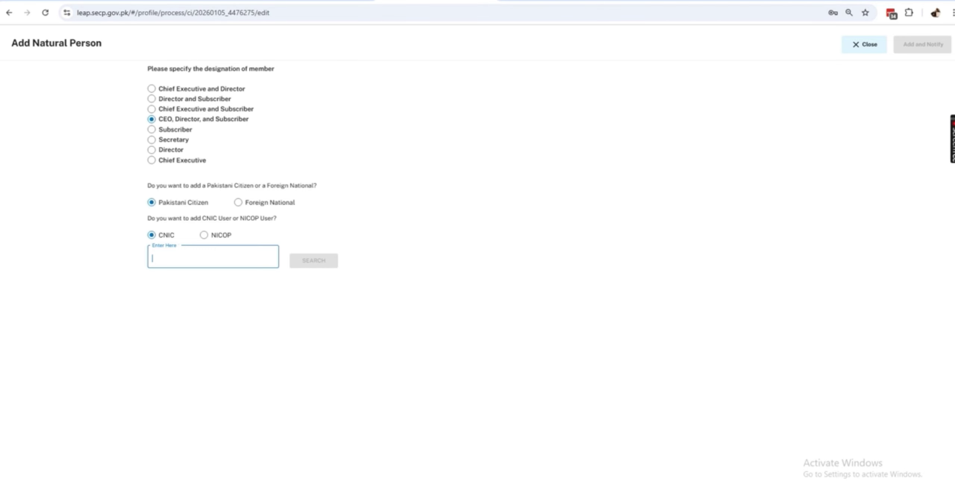
pyautogui.hotkey('ctrl', 'v')
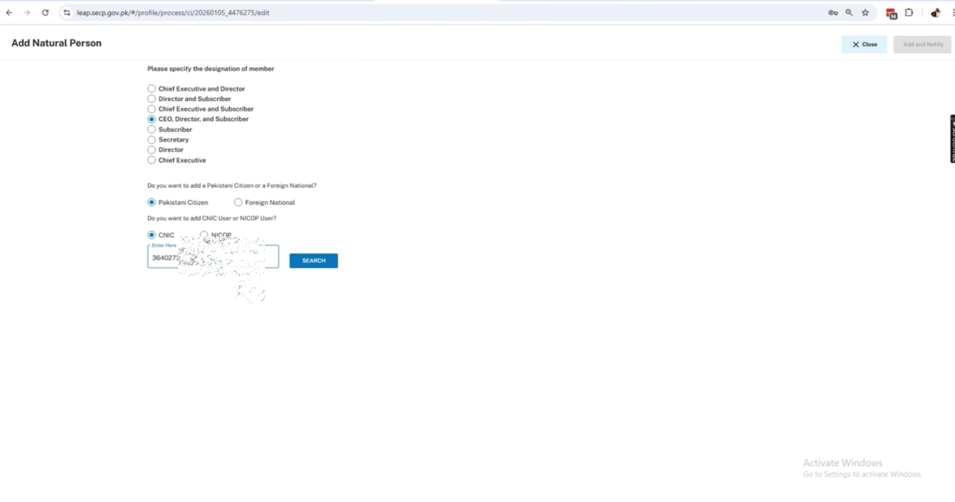
pyautogui.click(315, 266)
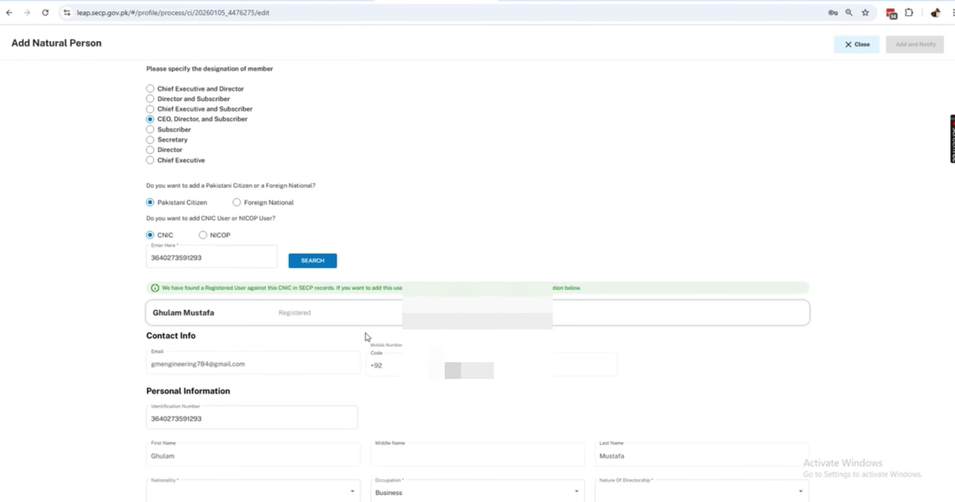
# - Set nationality Pakistan, directorship Appointed, and Ordinary kind and class of shares
pyautogui.scroll(-1, 361, 352)
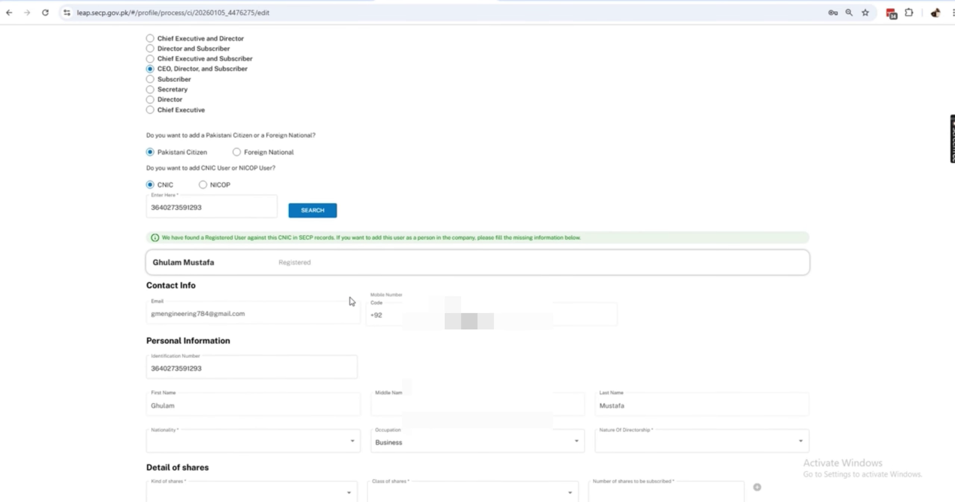
pyautogui.scroll(-2, 352, 303)
pyautogui.click(292, 346)
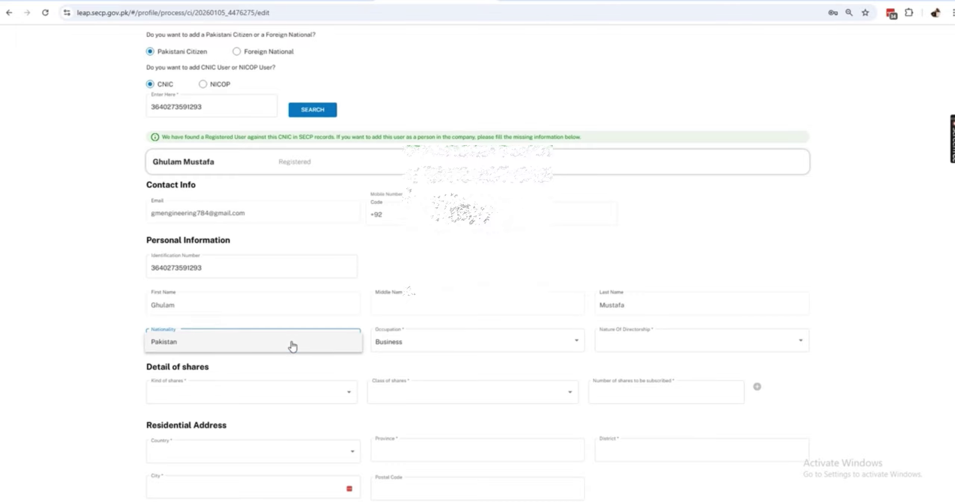
pyautogui.click(266, 350)
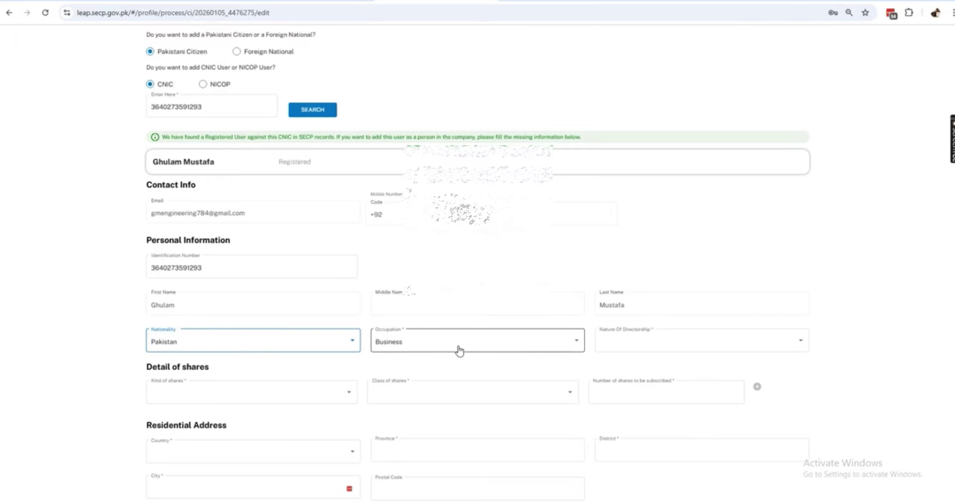
pyautogui.click(619, 349)
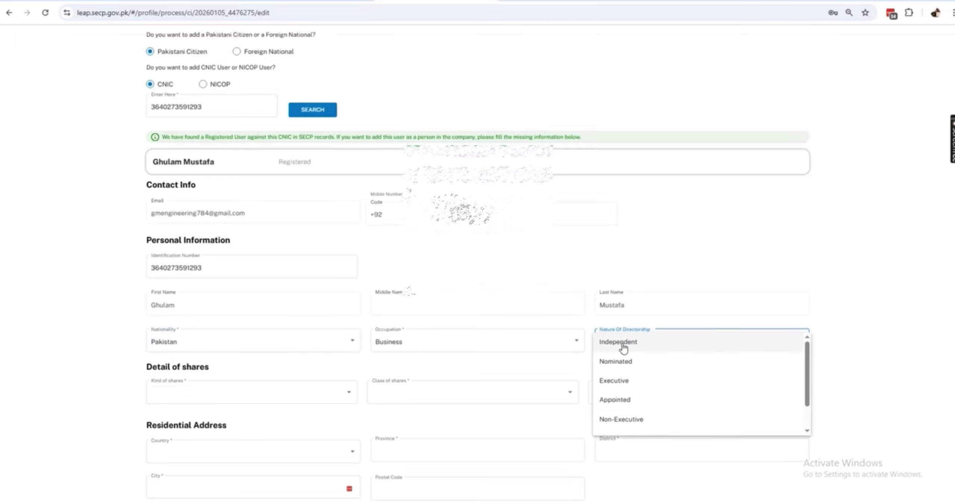
pyautogui.click(619, 401)
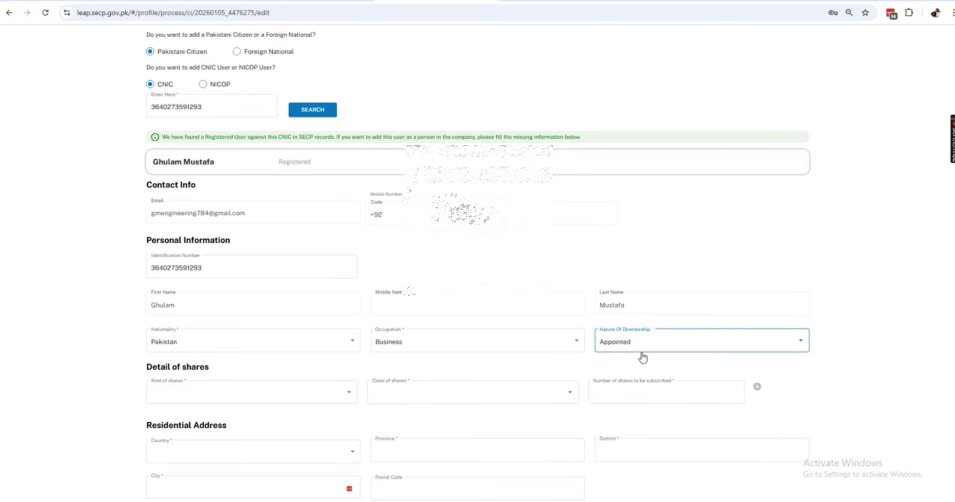
pyautogui.click(236, 401)
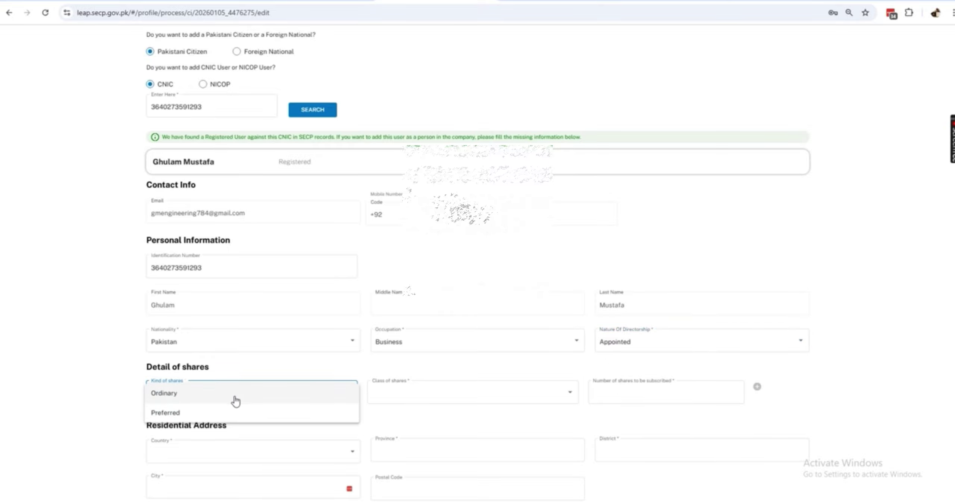
pyautogui.click(174, 395)
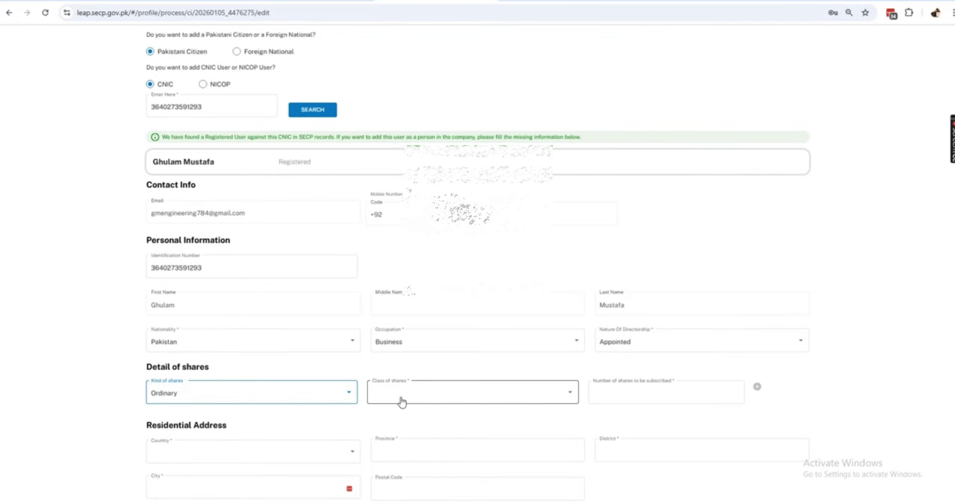
pyautogui.click(394, 401)
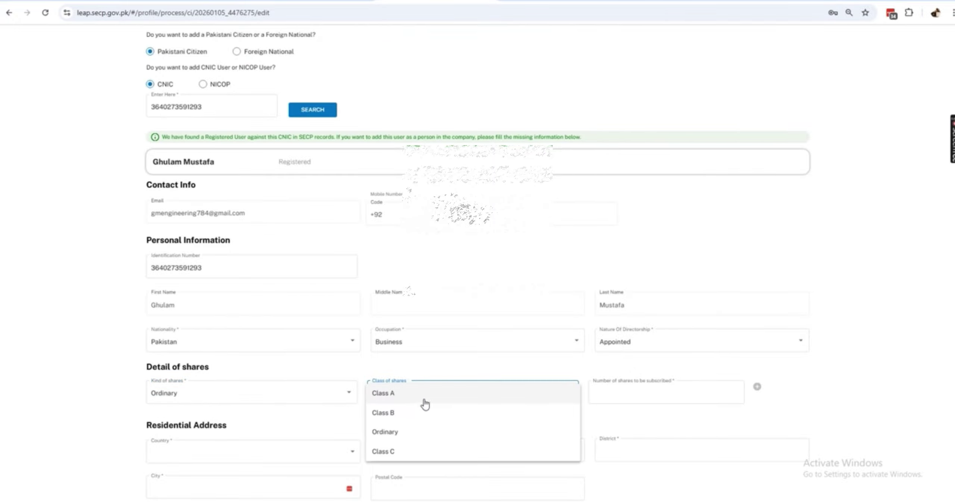
pyautogui.click(387, 434)
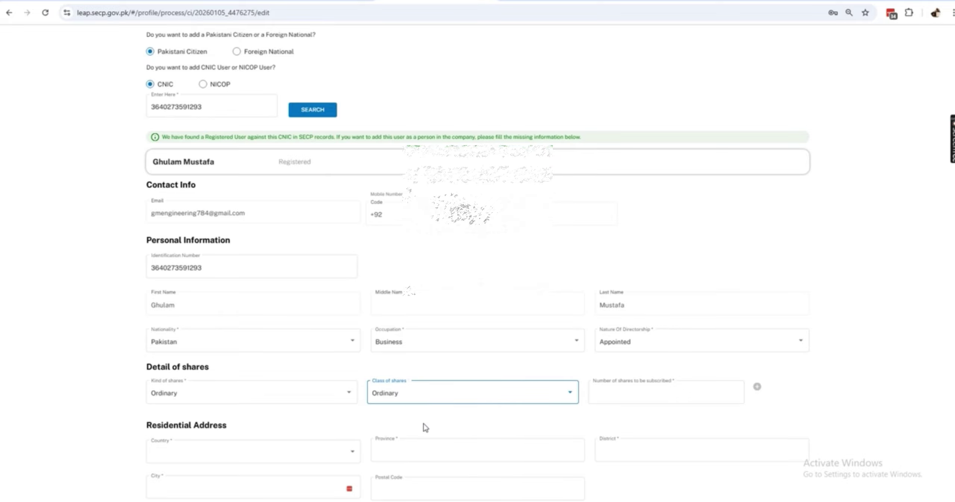
pyautogui.click(617, 395)
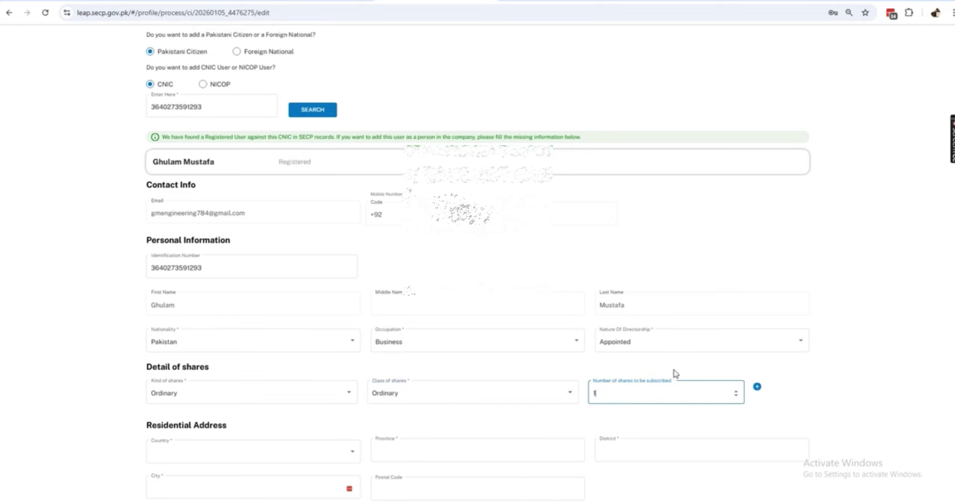
# - Finish the 1000 shares and set residential country Pakistan, province Punjab, district Lahore
pyautogui.click(649, 415)
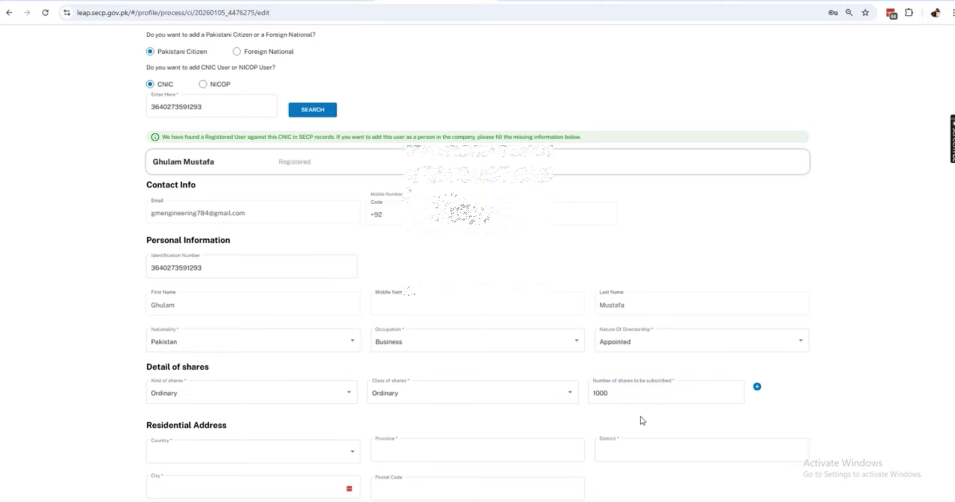
pyautogui.click(224, 462)
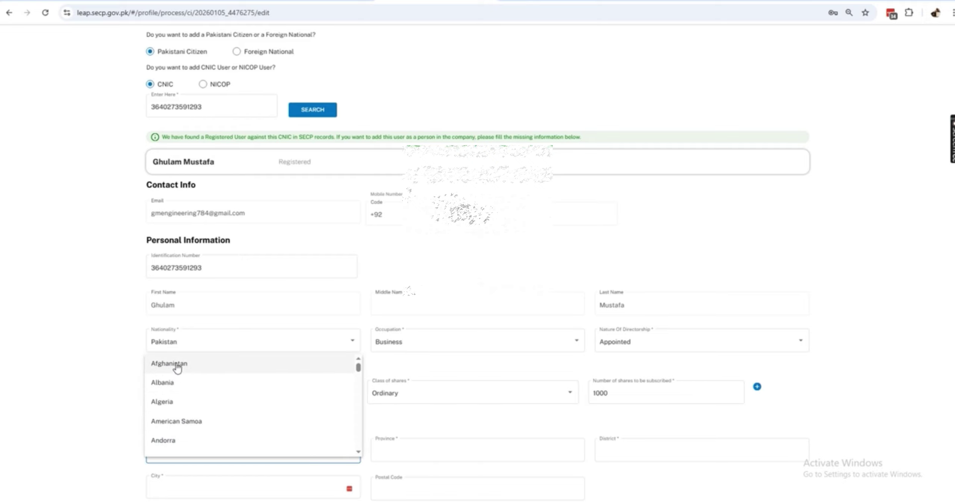
pyautogui.press('p')
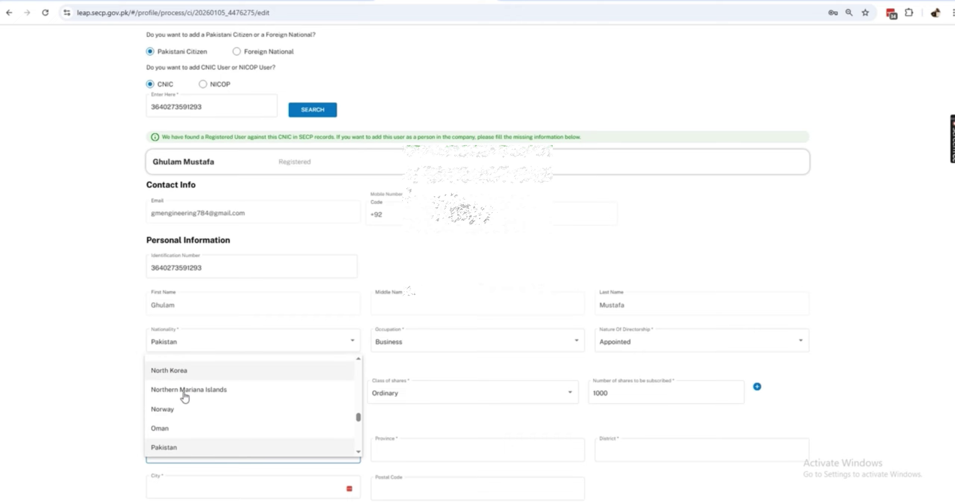
pyautogui.click(179, 450)
pyautogui.click(401, 459)
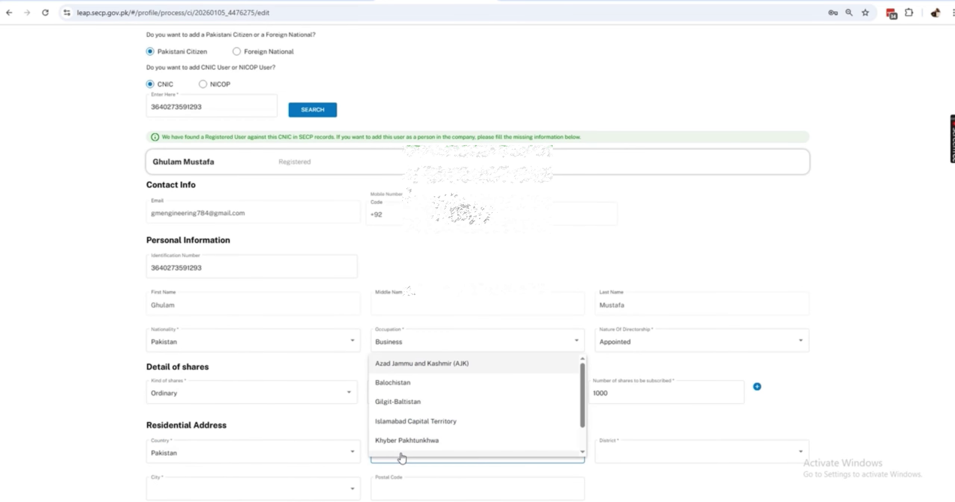
pyautogui.press('p')
pyautogui.press('i')
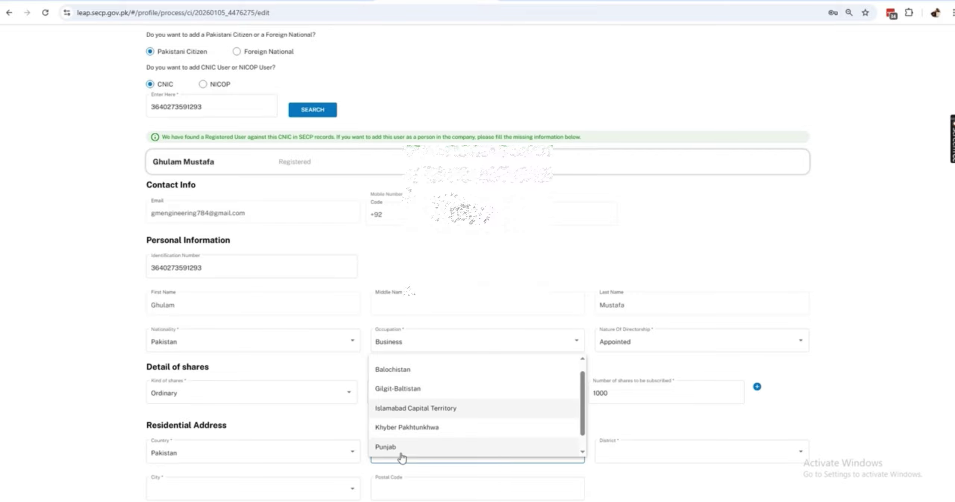
pyautogui.click(401, 454)
pyautogui.click(598, 457)
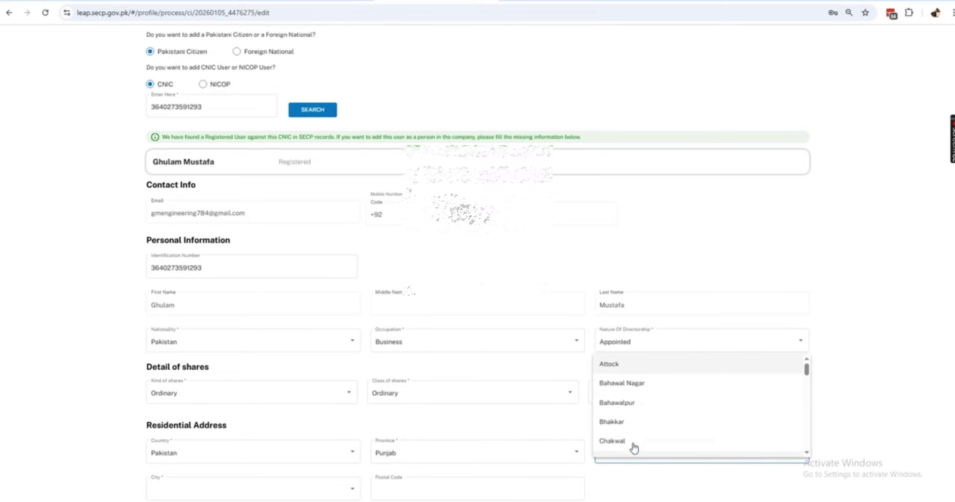
pyautogui.press('l')
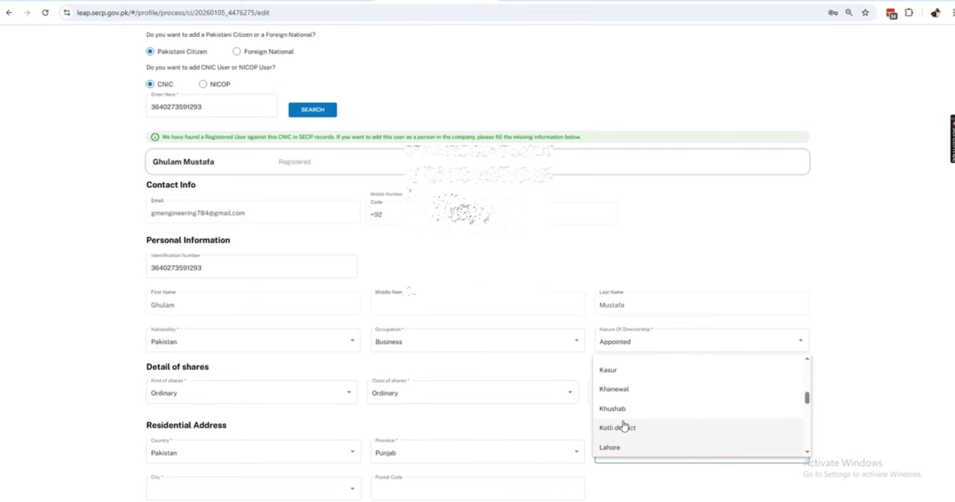
pyautogui.click(615, 449)
# - Choose Lahore as the residential city and enter postal code 54000
pyautogui.scroll(-1, 319, 364)
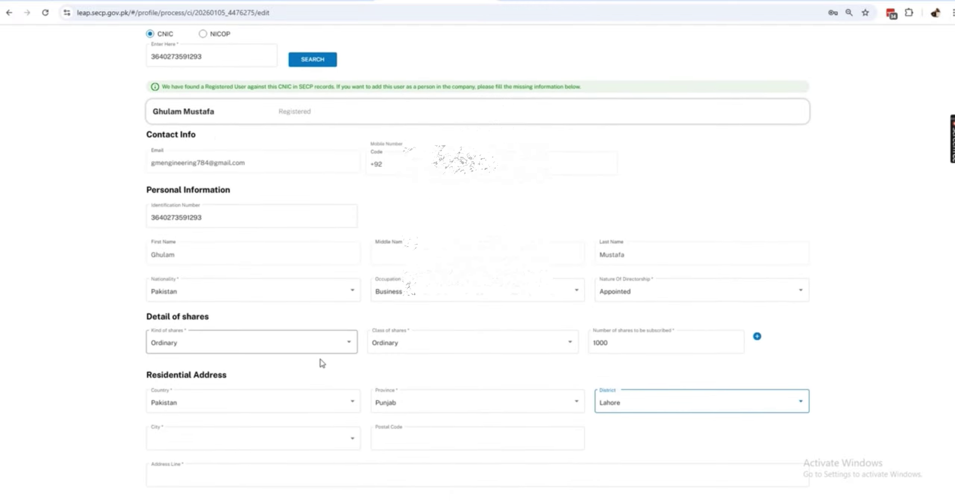
pyautogui.scroll(4, 314, 320)
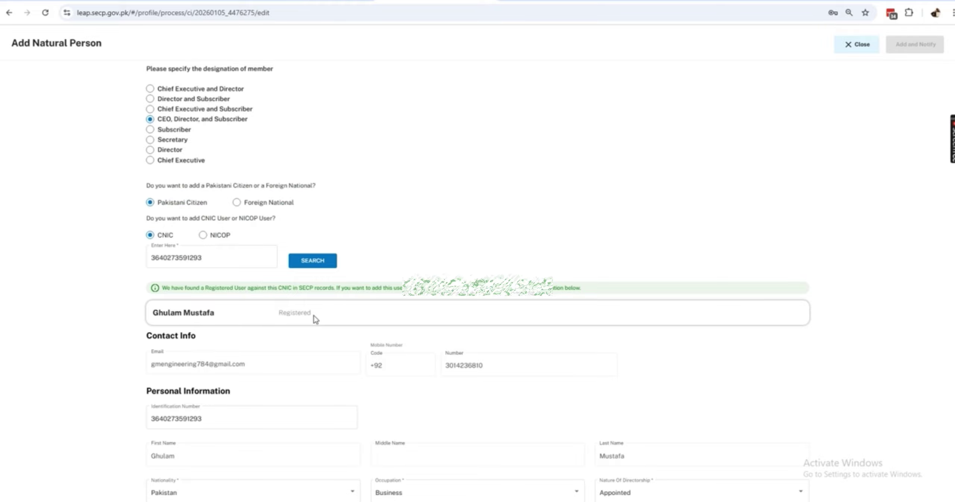
pyautogui.scroll(-9, 315, 318)
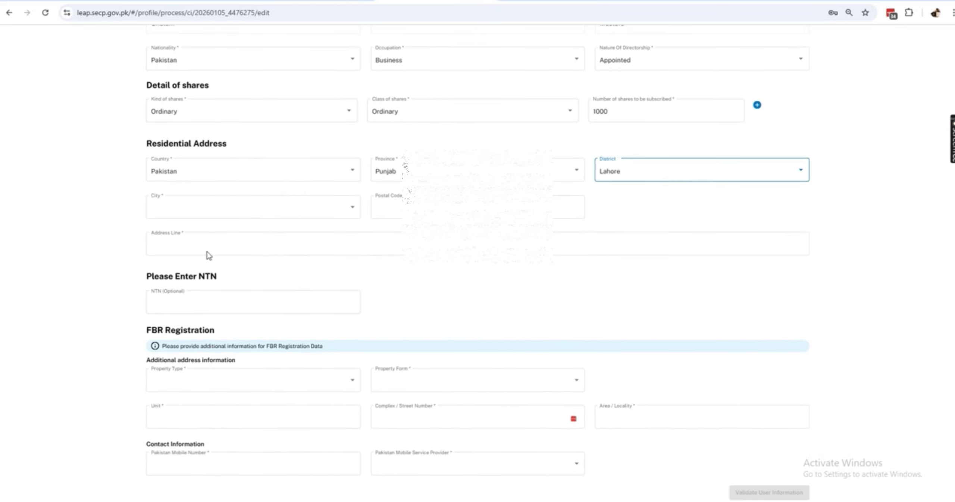
pyautogui.click(220, 213)
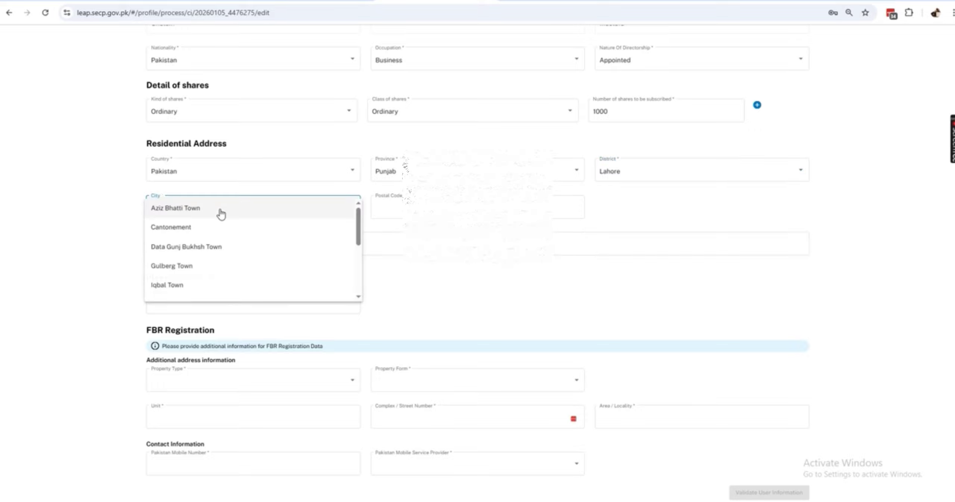
pyautogui.scroll(-1, 221, 213)
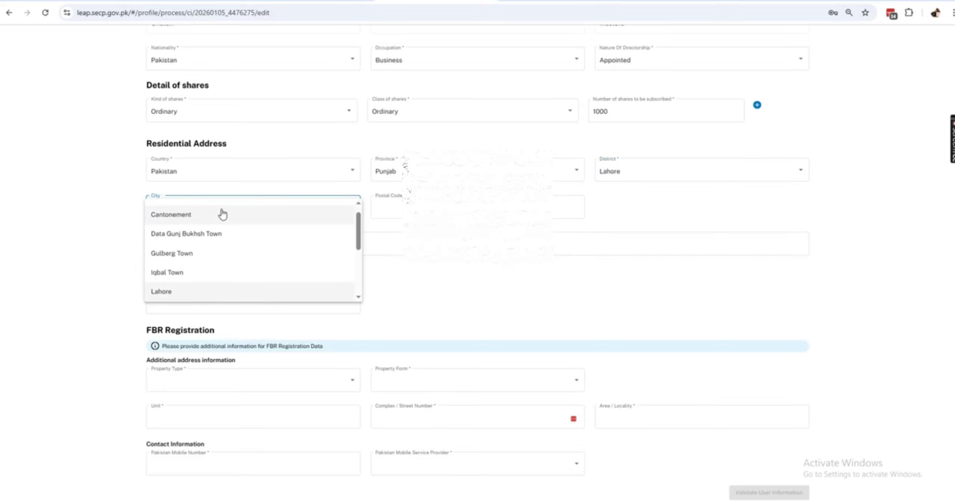
pyautogui.click(194, 295)
pyautogui.click(458, 208)
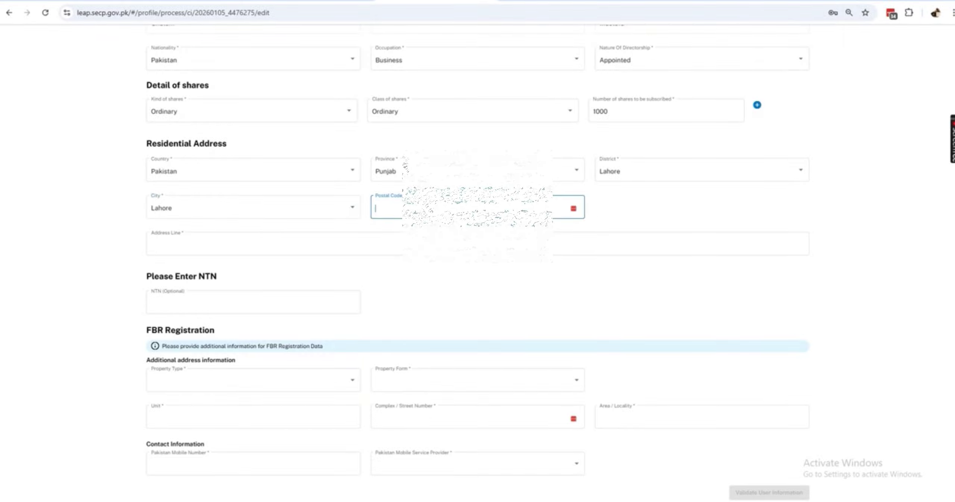
pyautogui.write('54000')
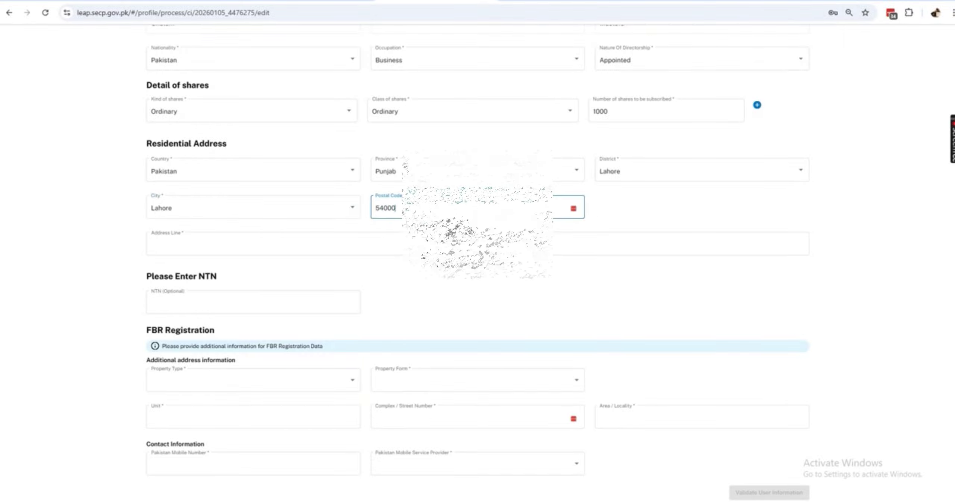
pyautogui.click(326, 245)
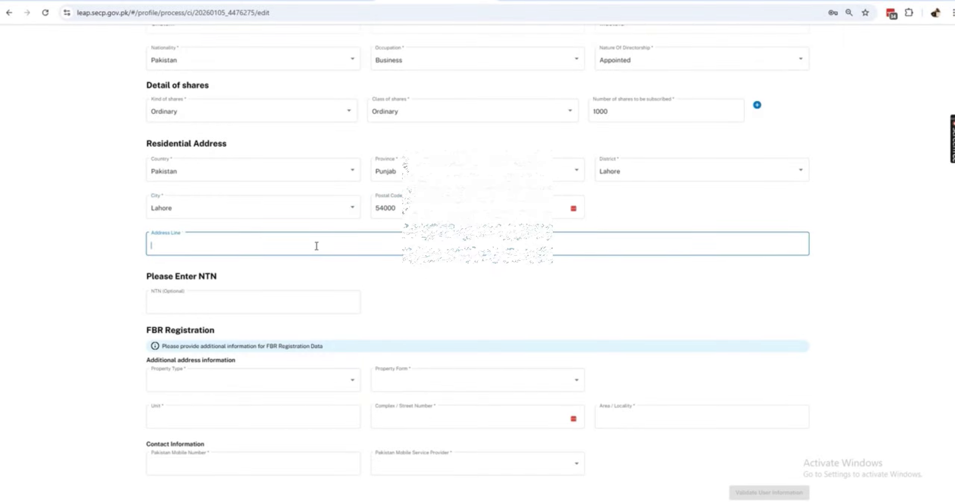
pyautogui.scroll(6, 846, 160)
pyautogui.scroll(5, 778, 83)
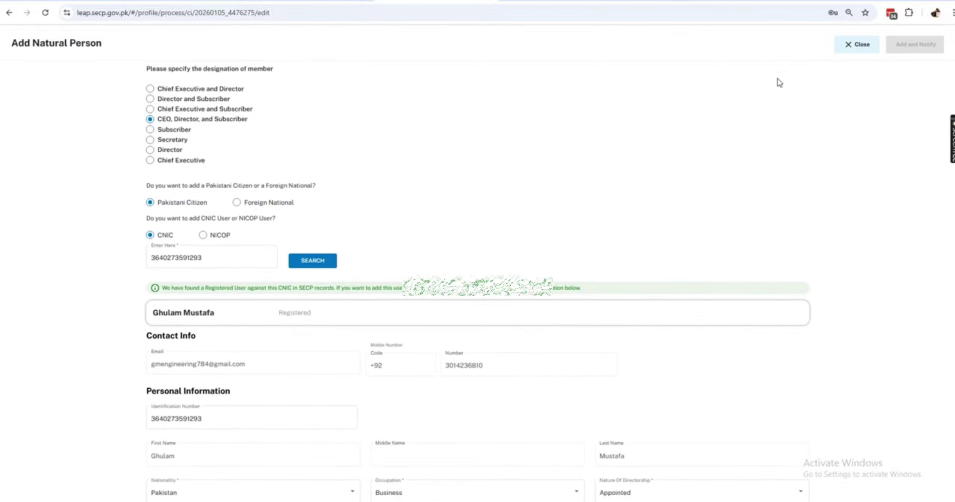
pyautogui.scroll(-12, 593, 170)
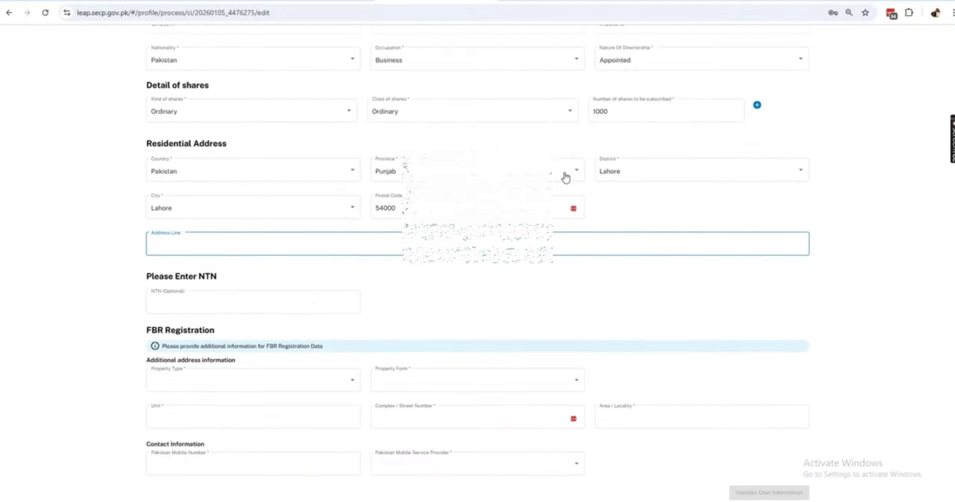
# - Autofill the address and set property type Residential Property with Plot as property form
pyautogui.click(275, 289)
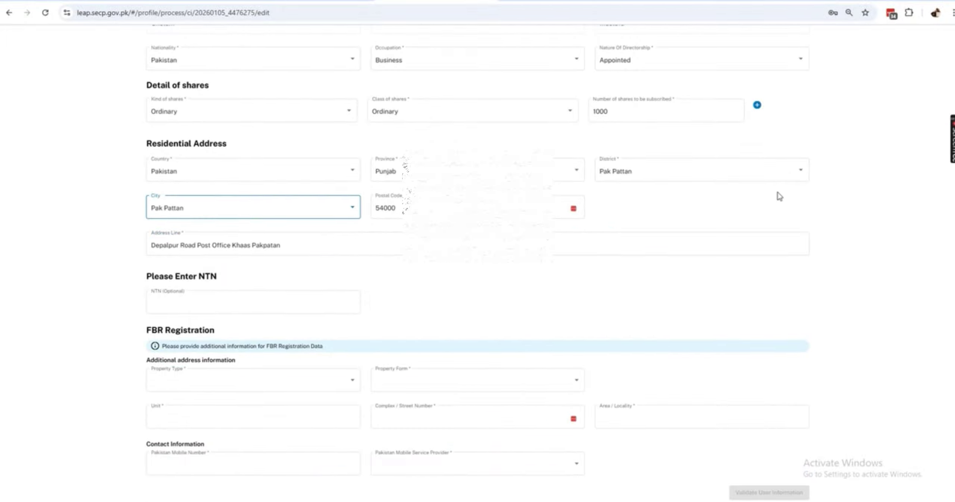
pyautogui.click(287, 386)
pyautogui.click(185, 424)
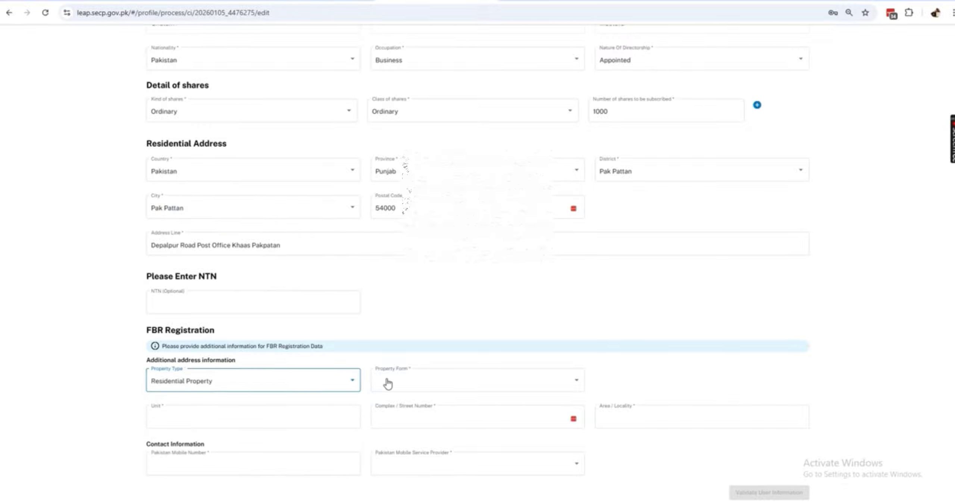
pyautogui.click(392, 384)
pyautogui.click(400, 387)
pyautogui.scroll(-3, 431, 418)
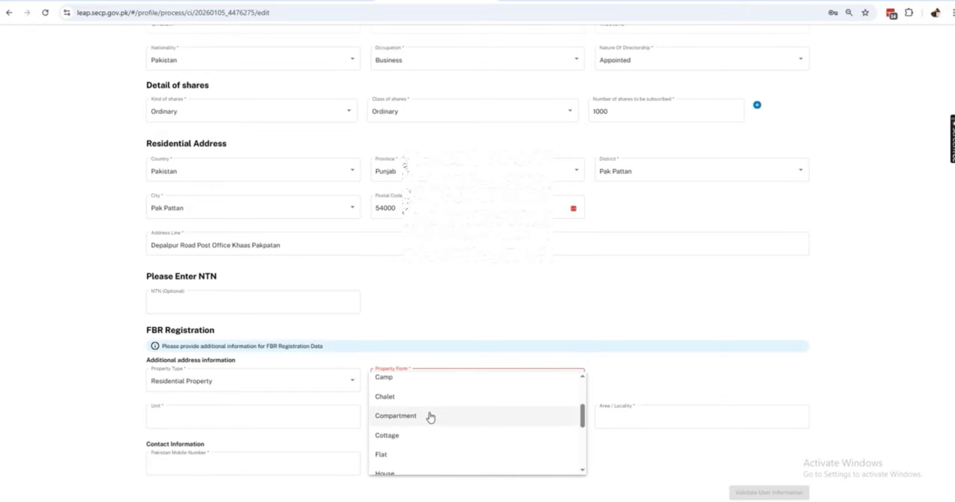
pyautogui.scroll(-2, 415, 442)
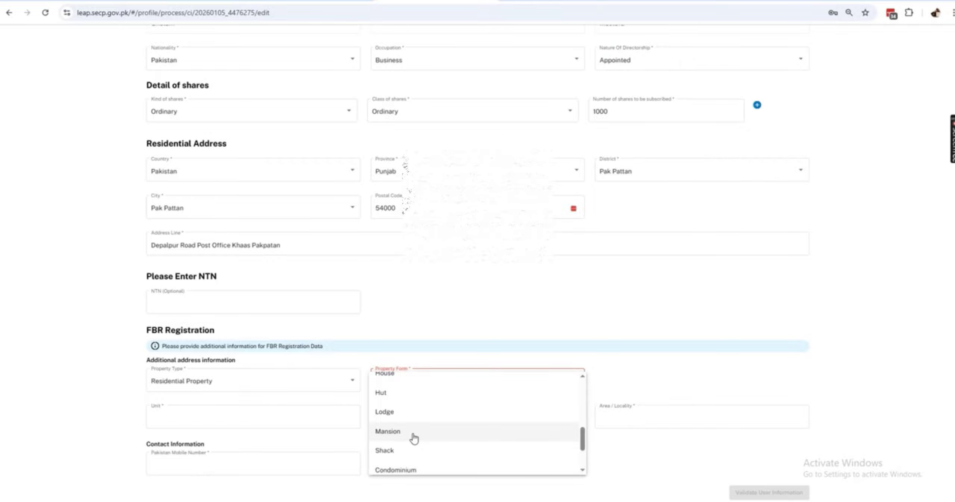
pyautogui.scroll(-2, 414, 439)
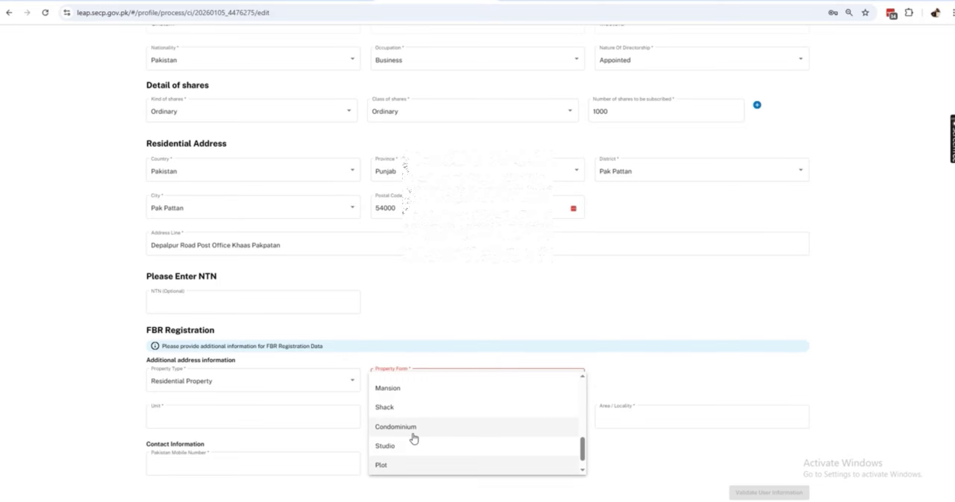
pyautogui.click(410, 466)
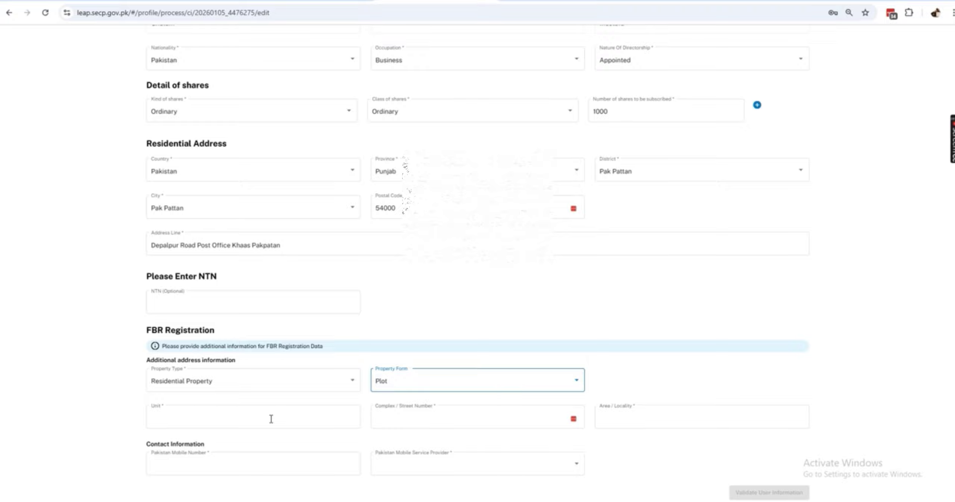
# - Fill the unit, accept the suggested street, enter area 5, the mobile number and Jazz
pyautogui.click(243, 422)
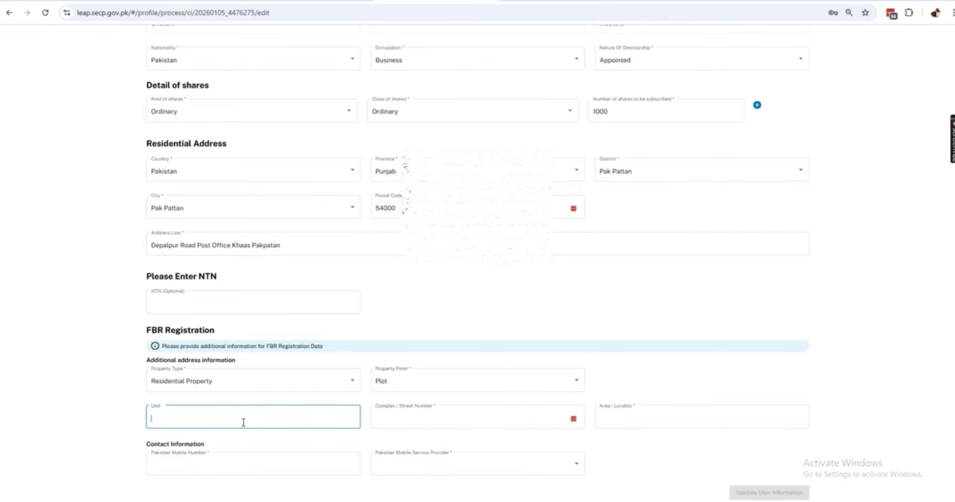
pyautogui.press('Tab')
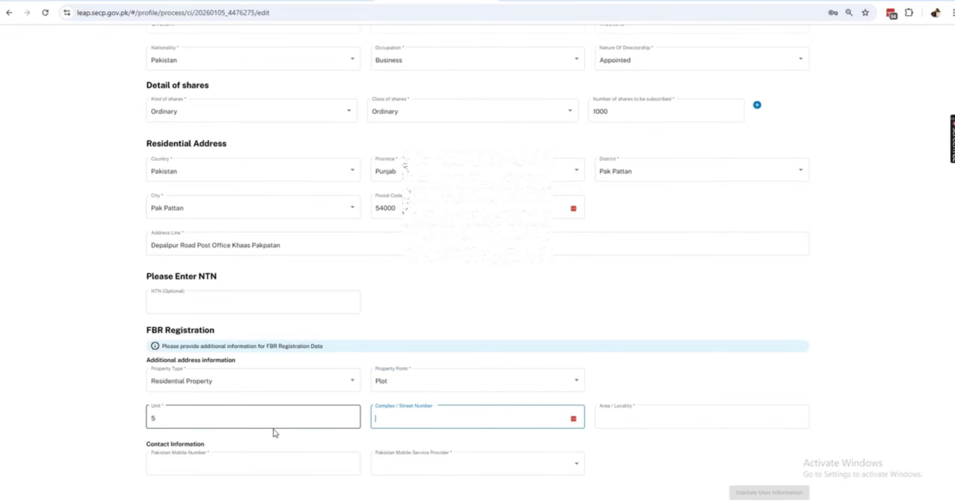
pyautogui.doubleClick(206, 420)
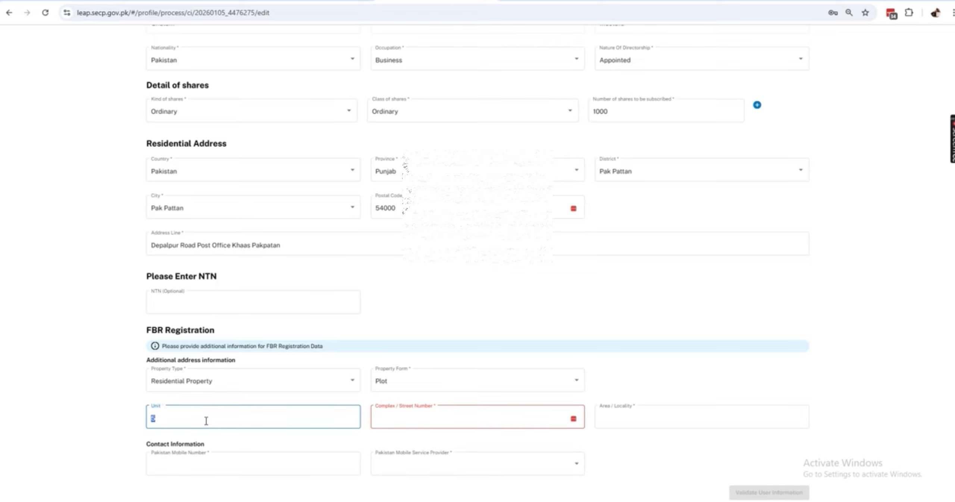
pyautogui.scroll(10, 356, 279)
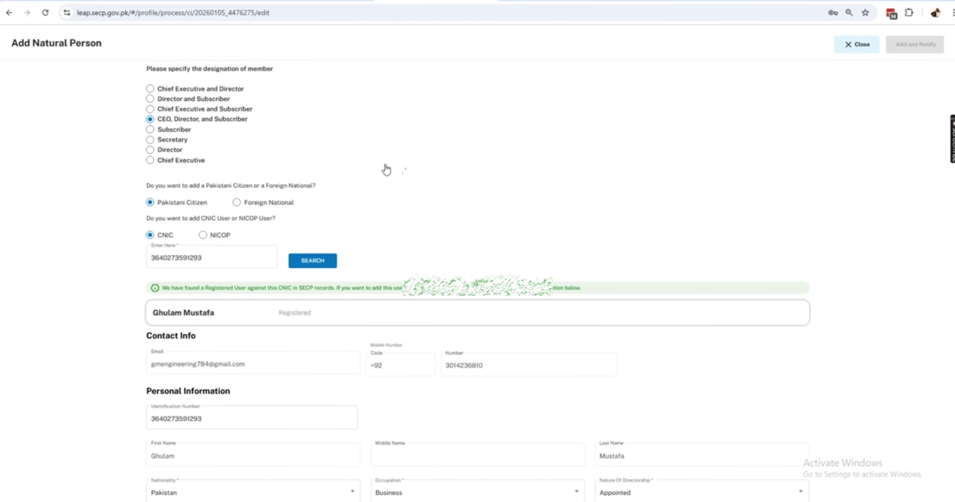
pyautogui.scroll(-10, 384, 99)
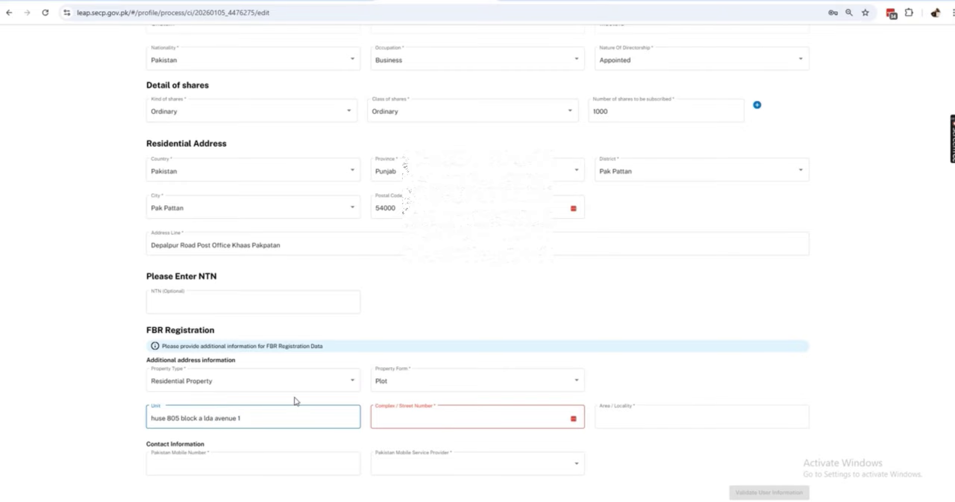
pyautogui.click(395, 419)
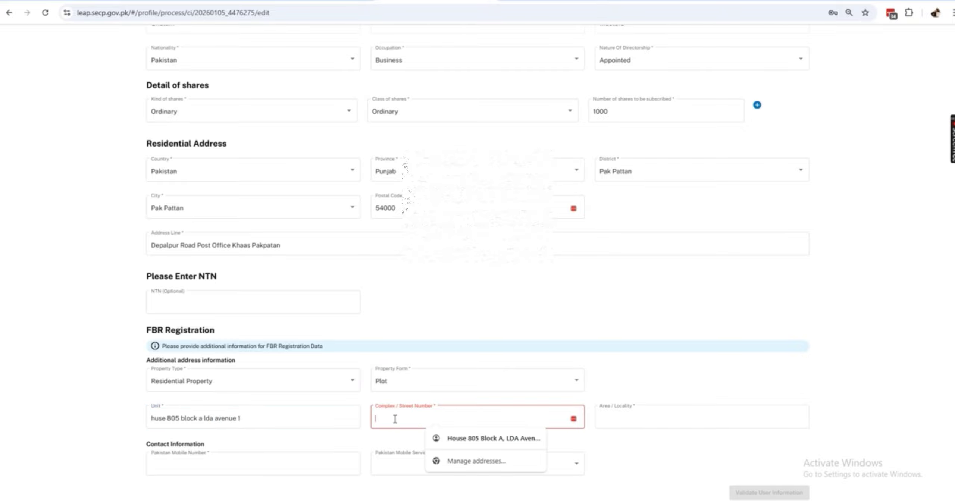
pyautogui.click(429, 437)
pyautogui.click(606, 423)
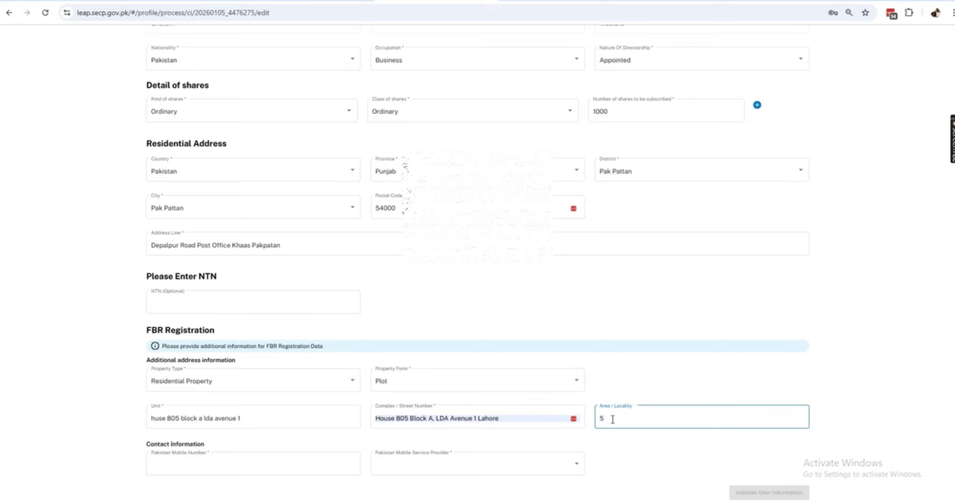
pyautogui.click(225, 465)
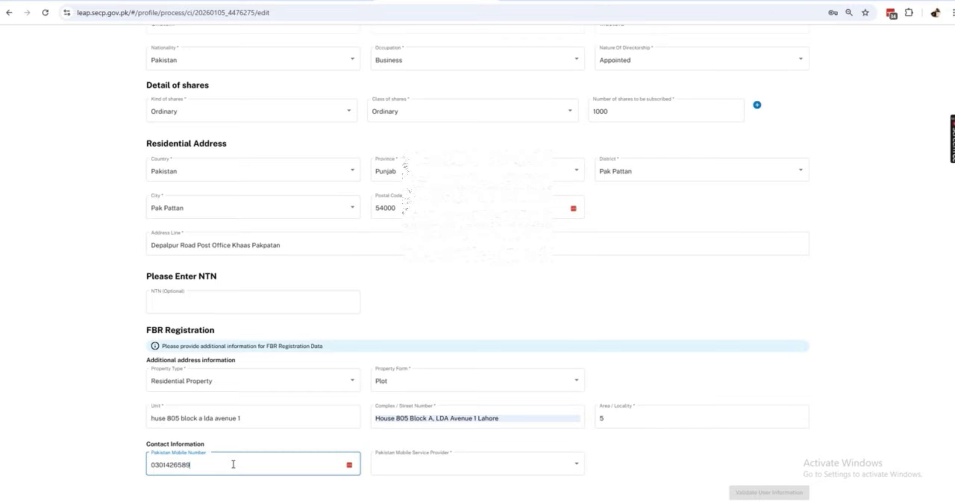
pyautogui.click(401, 471)
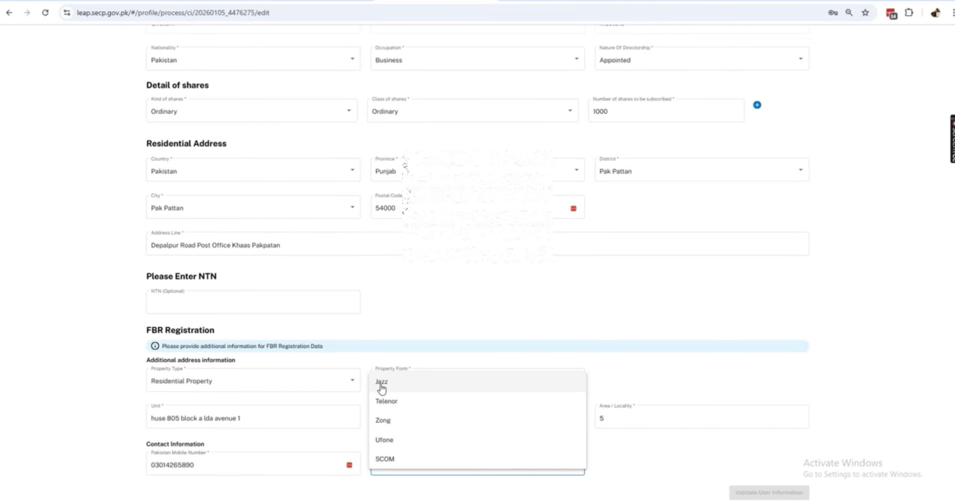
pyautogui.click(380, 384)
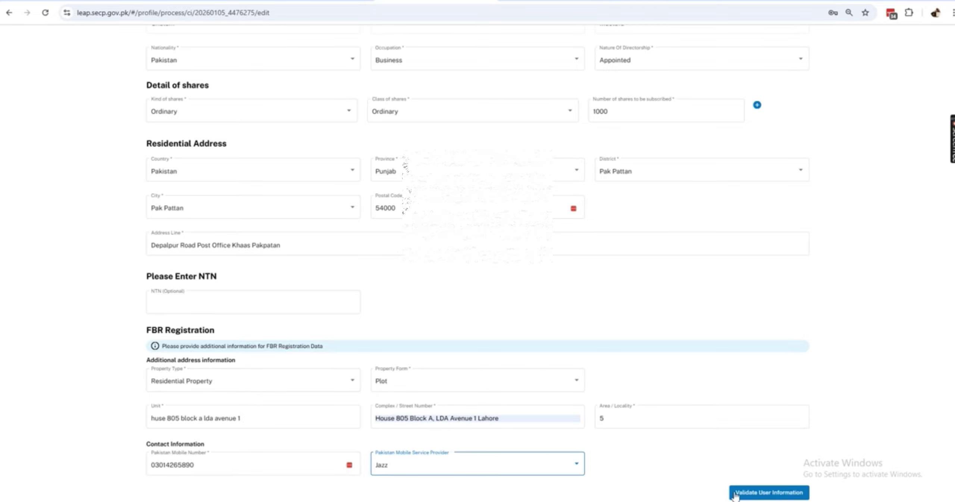
# - Validate the person's information and add them as a stakeholder with notification
pyautogui.click(750, 493)
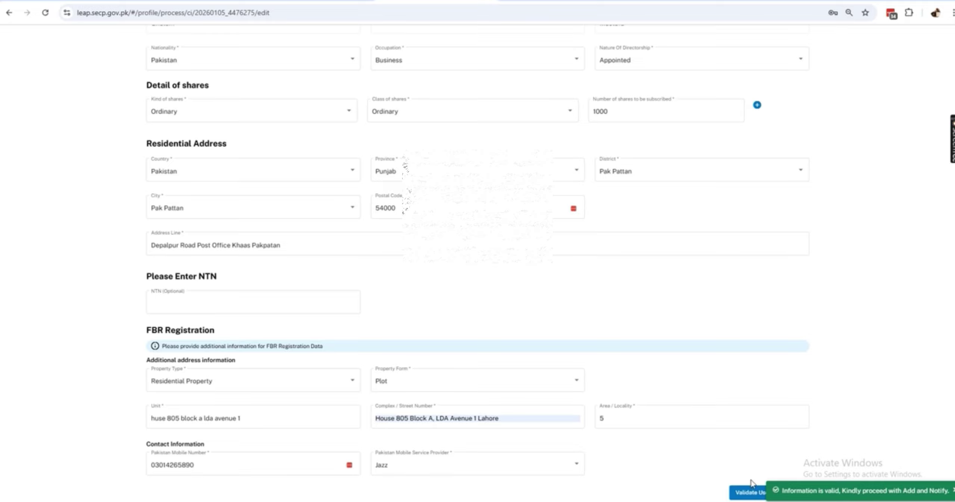
pyautogui.scroll(10, 860, 360)
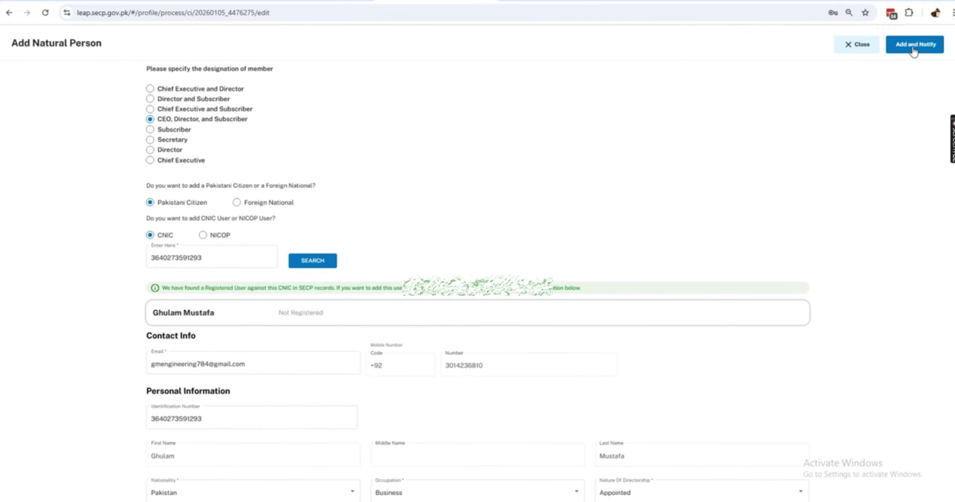
pyautogui.click(912, 49)
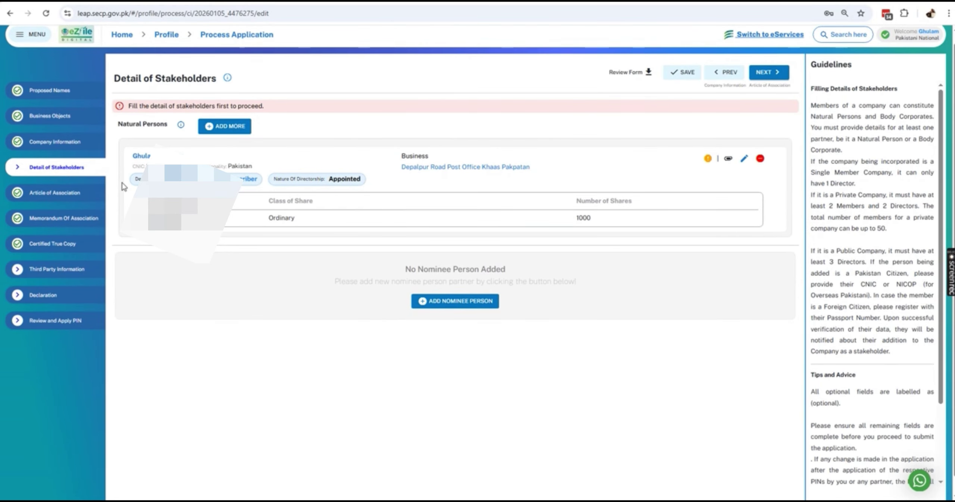
# - Add a Pakistani-citizen nominee and look them up by CNIC
pyautogui.click(438, 308)
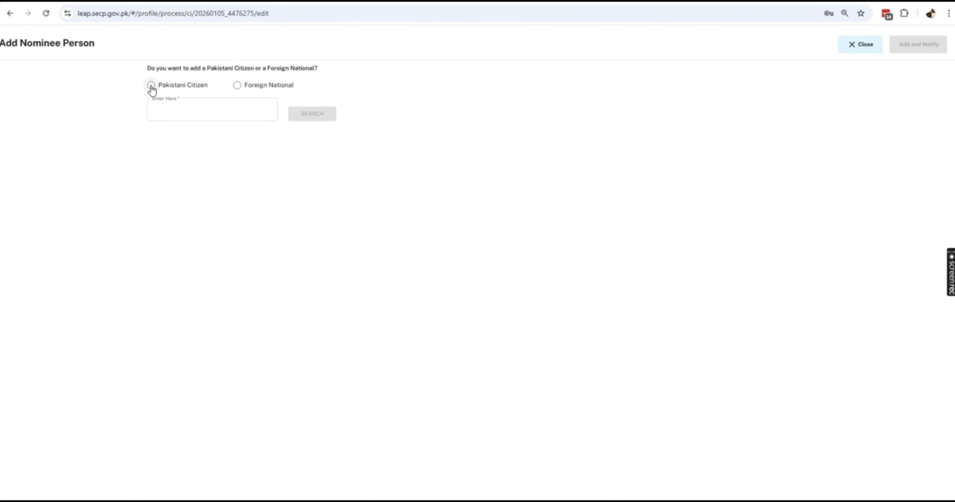
pyautogui.click(151, 86)
pyautogui.click(181, 141)
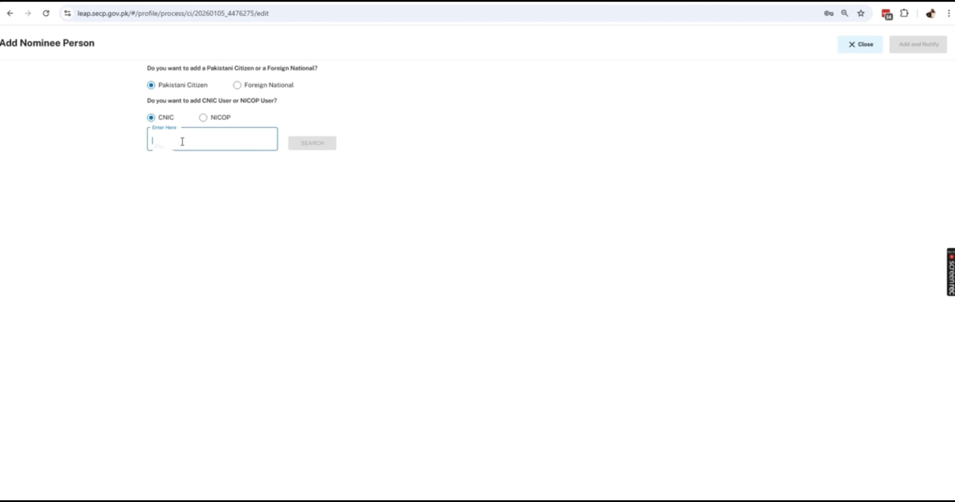
pyautogui.hotkey('ctrl', 'v')
pyautogui.click(301, 148)
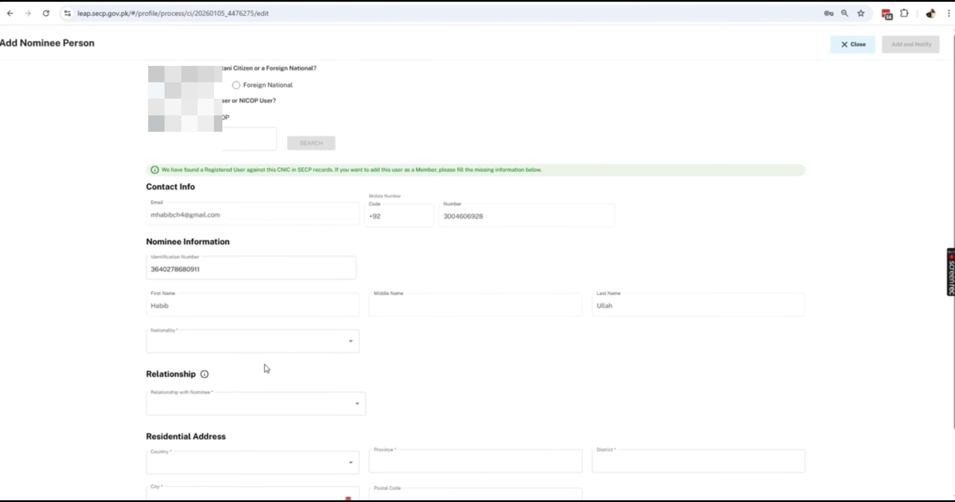
# - Set the nominee's nationality to Pakistan and relationship to Brother
pyautogui.scroll(-2, 351, 334)
pyautogui.click(223, 273)
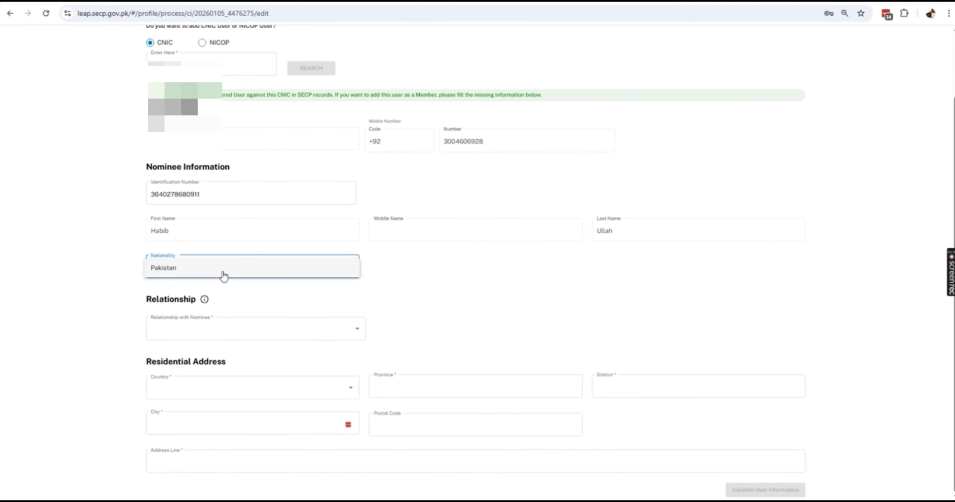
pyautogui.click(223, 276)
pyautogui.click(222, 338)
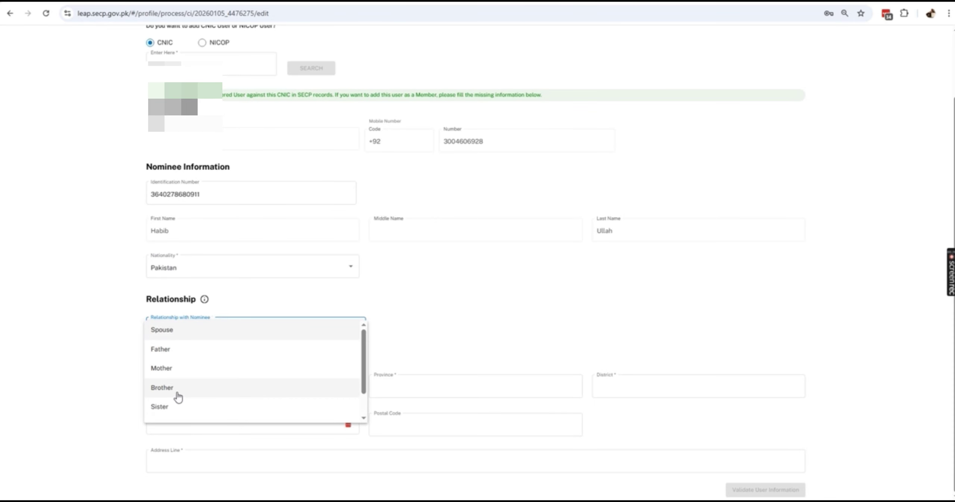
pyautogui.click(171, 390)
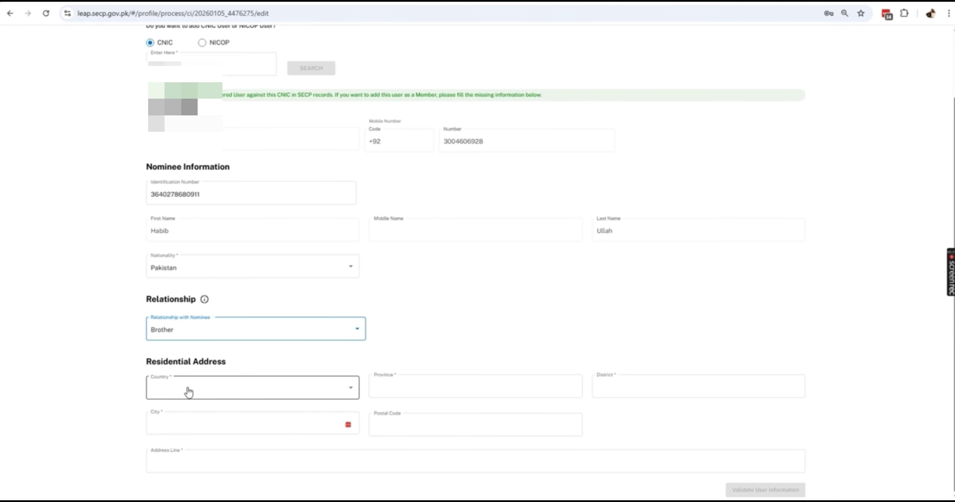
# - Set the nominee's address to Pakistan, Punjab, Pak Pattan district and city, with postal code
pyautogui.click(187, 390)
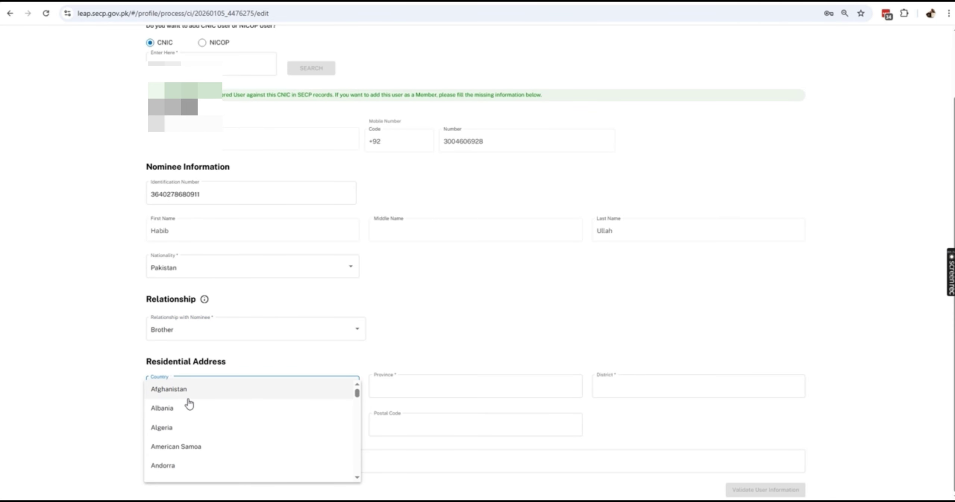
pyautogui.press('p')
pyautogui.click(174, 481)
pyautogui.click(394, 389)
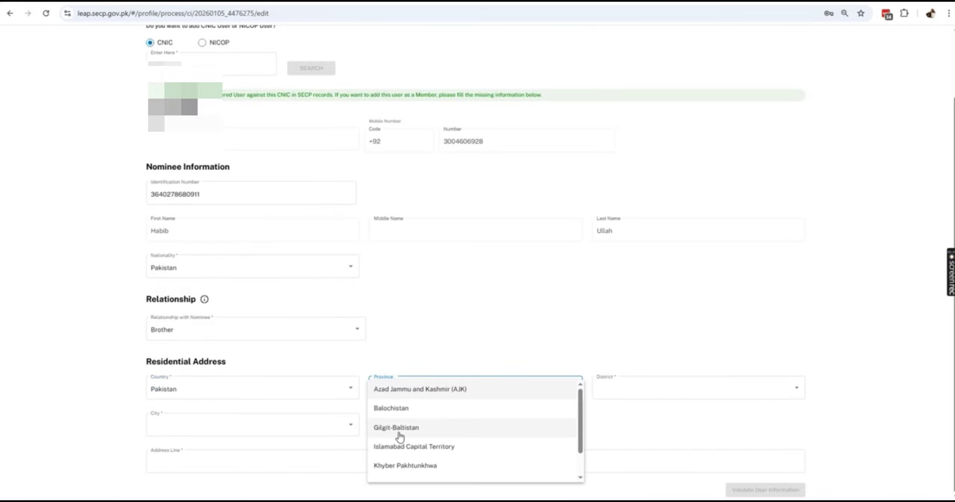
pyautogui.scroll(-1, 398, 440)
pyautogui.click(394, 476)
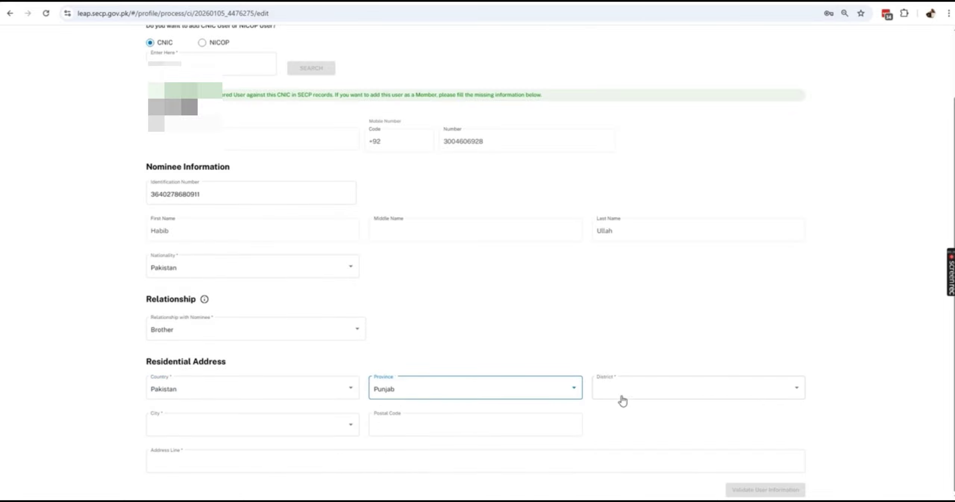
pyautogui.click(621, 399)
pyautogui.press('p')
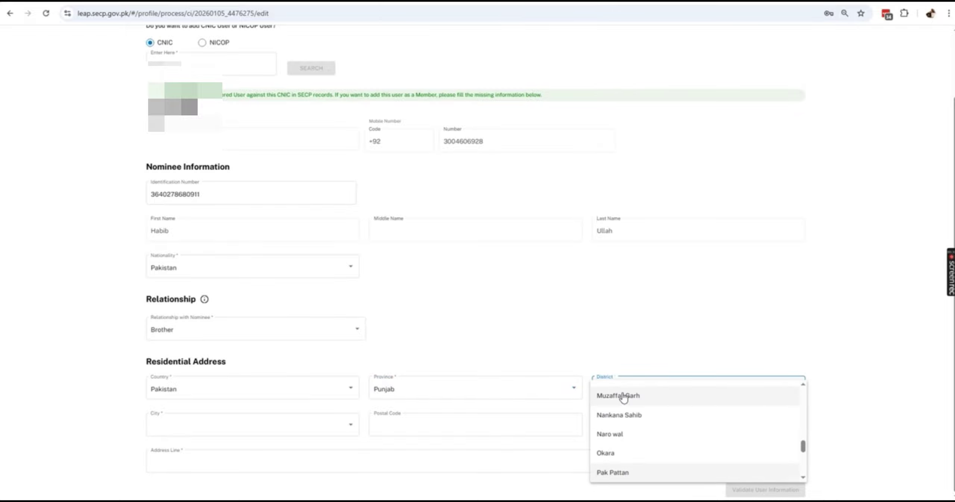
pyautogui.click(631, 479)
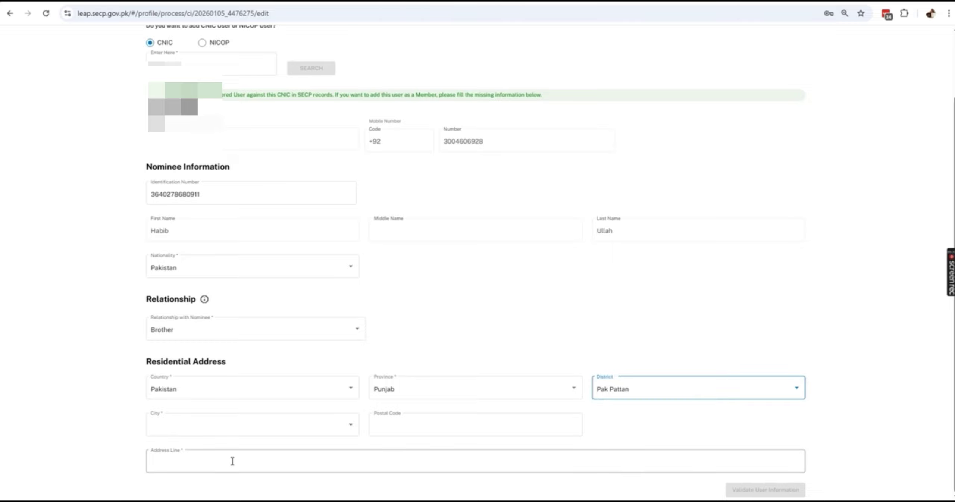
pyautogui.click(188, 432)
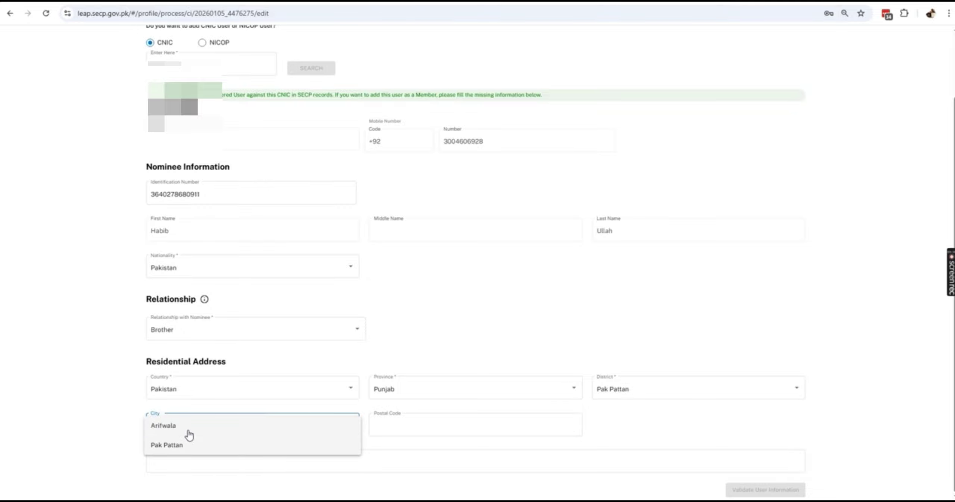
pyautogui.click(190, 444)
pyautogui.click(399, 425)
pyautogui.write('54000')
# - Copy the address line from the Word notes into the nominee's Address Line
pyautogui.click(345, 461)
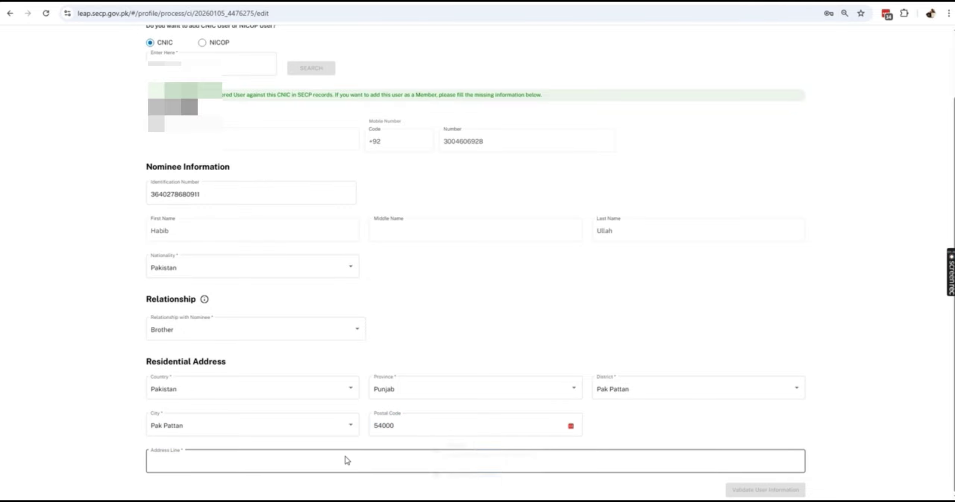
pyautogui.hotkey('alt', 'Tab')
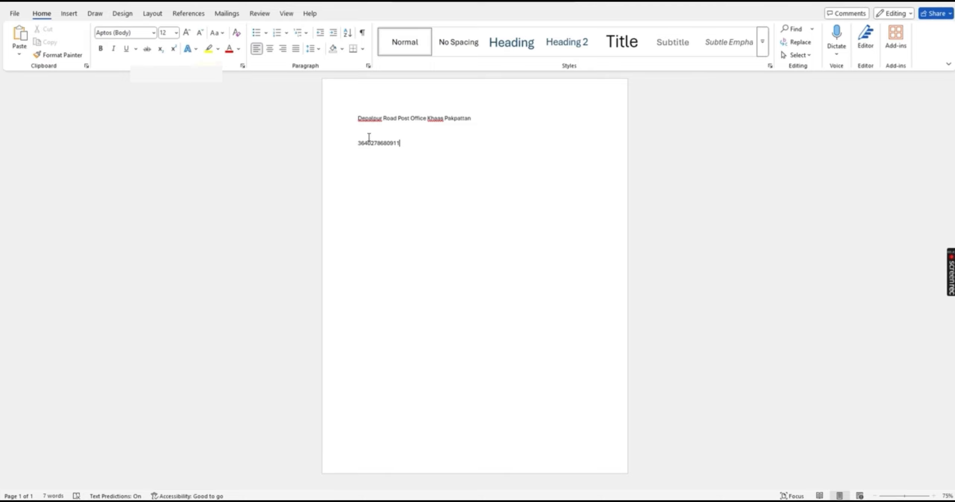
pyautogui.doubleClick(398, 119)
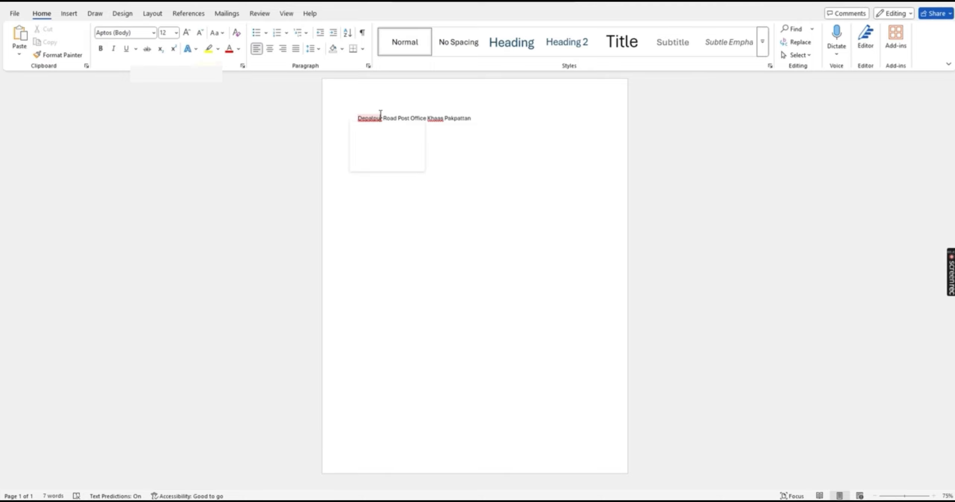
pyautogui.doubleClick(401, 122)
pyautogui.hotkey('alt', 'Tab')
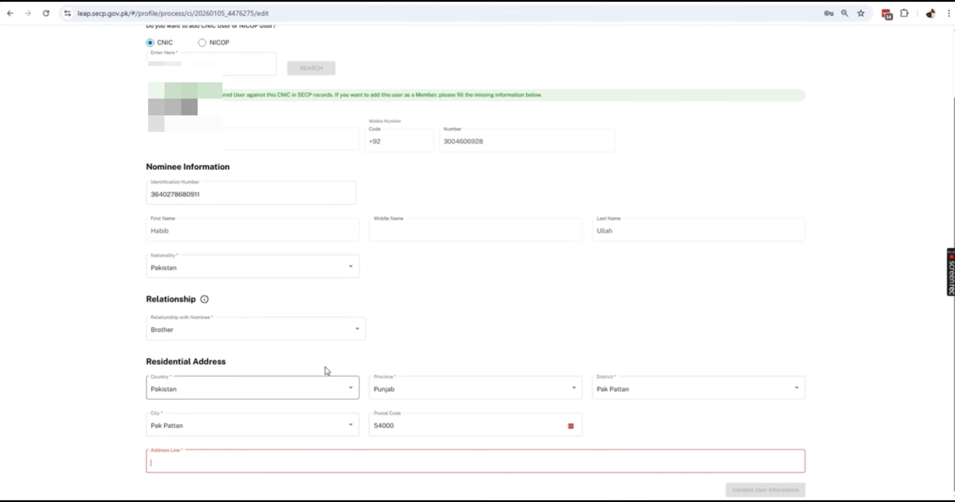
pyautogui.hotkey('alt', 'Tab')
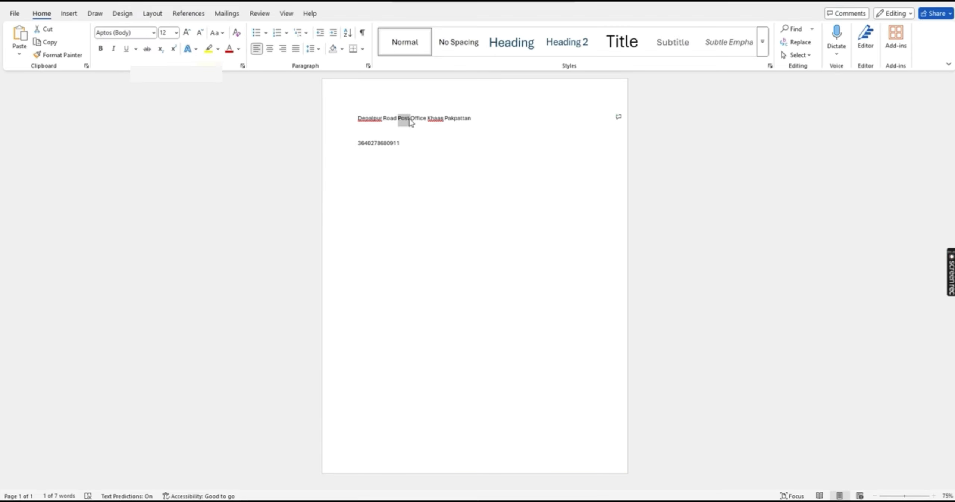
pyautogui.tripleClick(409, 119)
pyautogui.hotkey('ctrl', 'c')
pyautogui.hotkey('alt', 'Tab')
pyautogui.click(270, 466)
pyautogui.hotkey('ctrl', 'v')
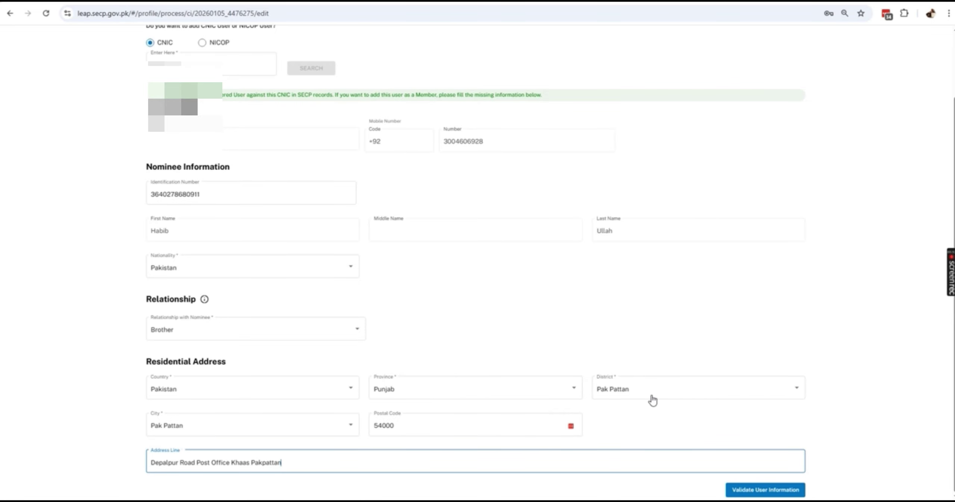
# - Validate the nominee's details and add the nominee with notification
pyautogui.click(770, 490)
pyautogui.scroll(1, 820, 297)
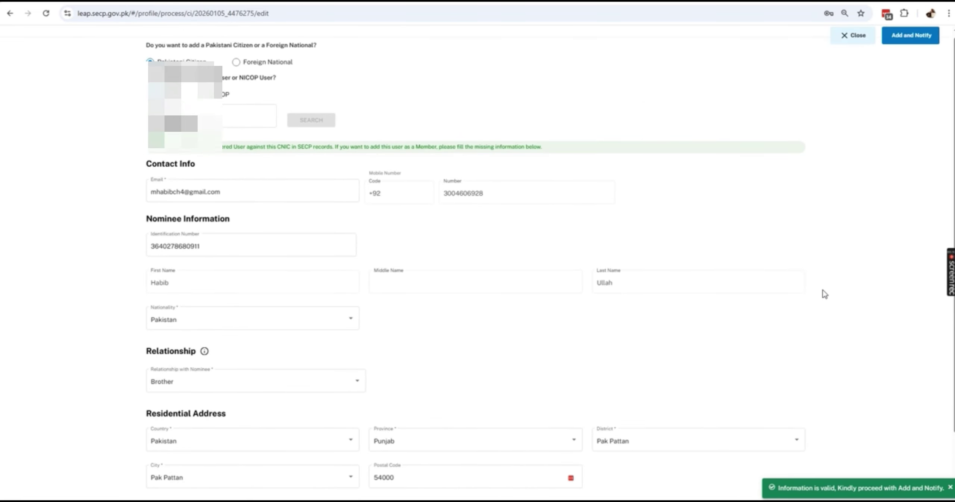
pyautogui.scroll(1, 824, 295)
pyautogui.click(910, 47)
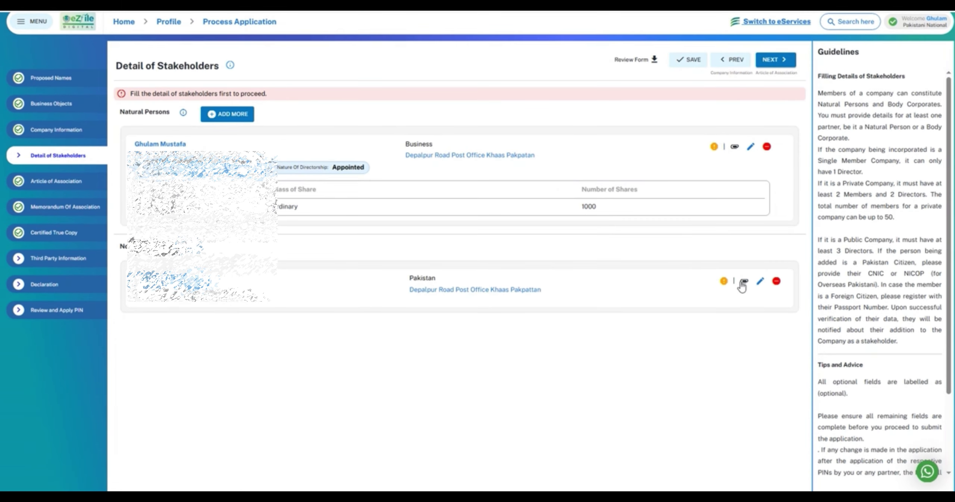
# - Attach the nominee's CNIC front and back PDFs, upload both files, and finish with Done
pyautogui.click(743, 281)
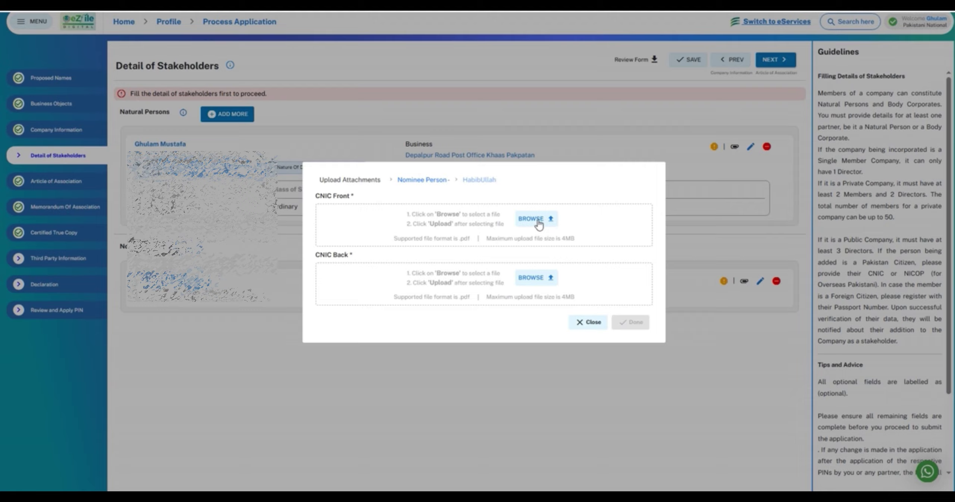
pyautogui.click(537, 221)
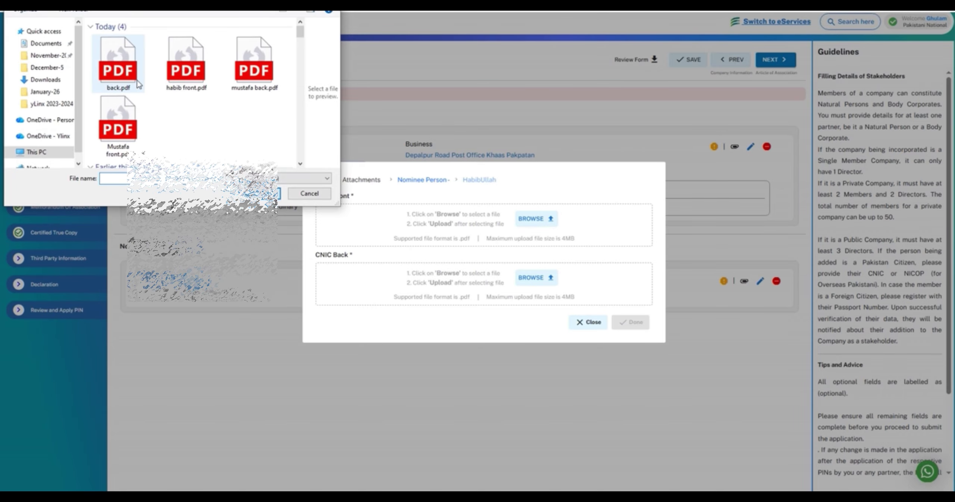
pyautogui.click(186, 63)
pyautogui.click(263, 193)
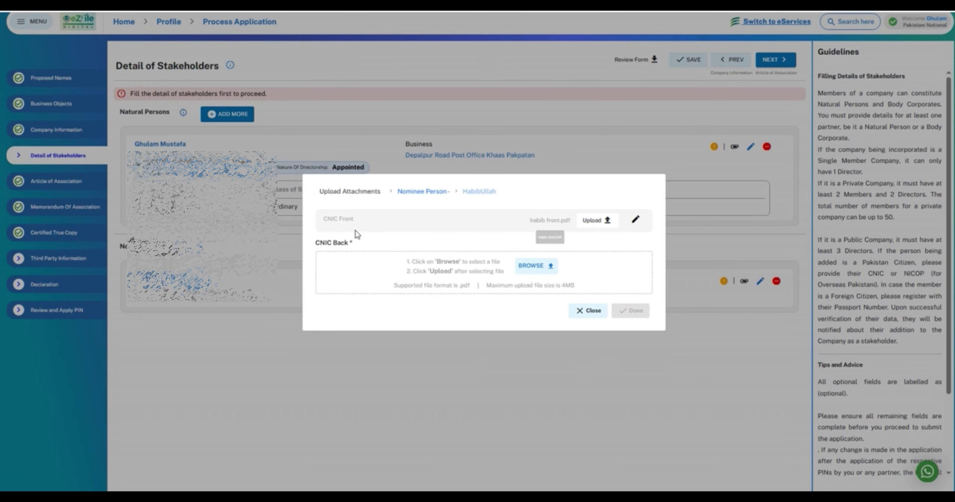
pyautogui.click(542, 268)
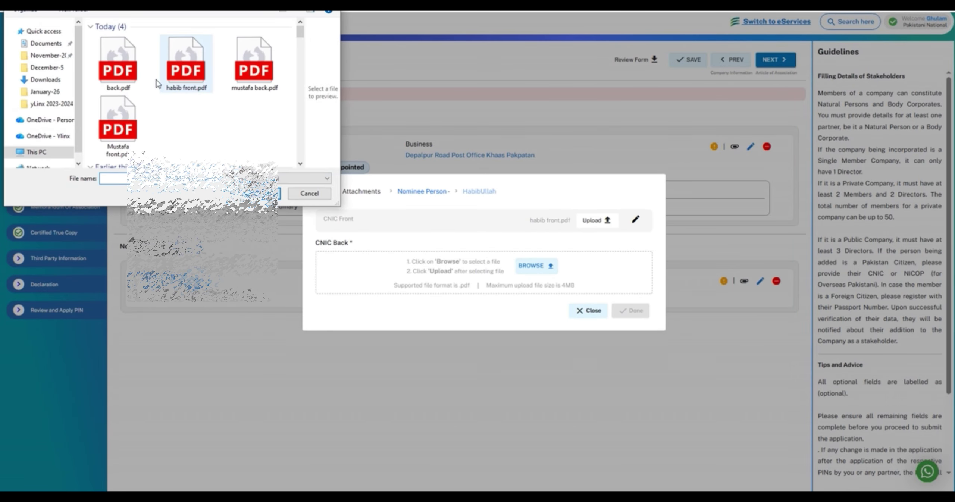
pyautogui.click(118, 67)
pyautogui.click(261, 193)
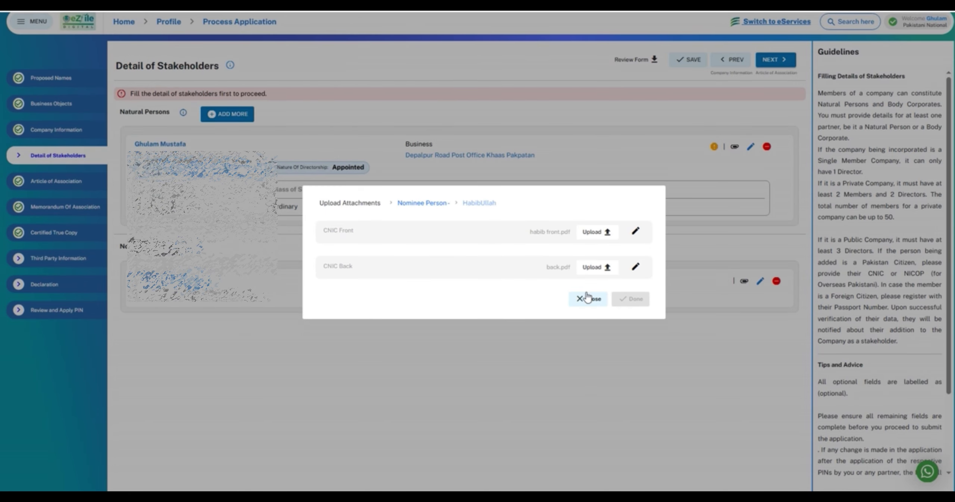
pyautogui.click(602, 234)
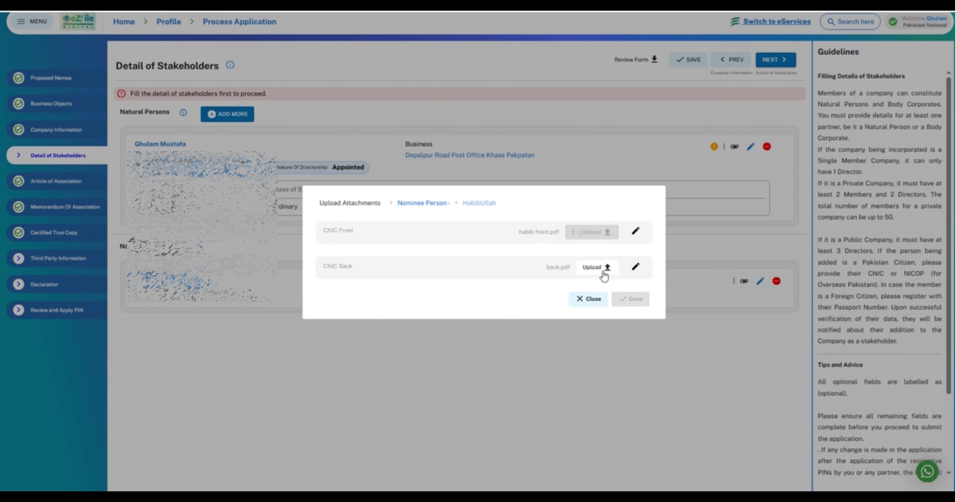
pyautogui.click(602, 269)
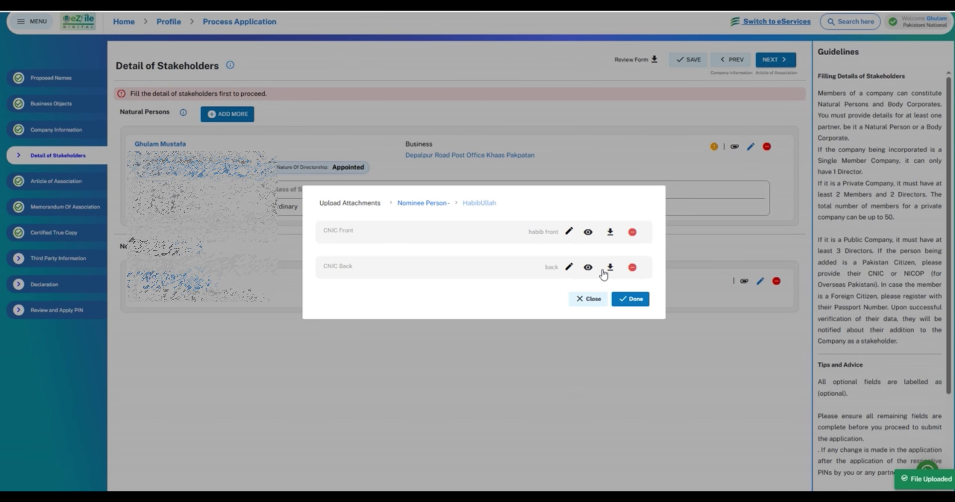
pyautogui.click(631, 303)
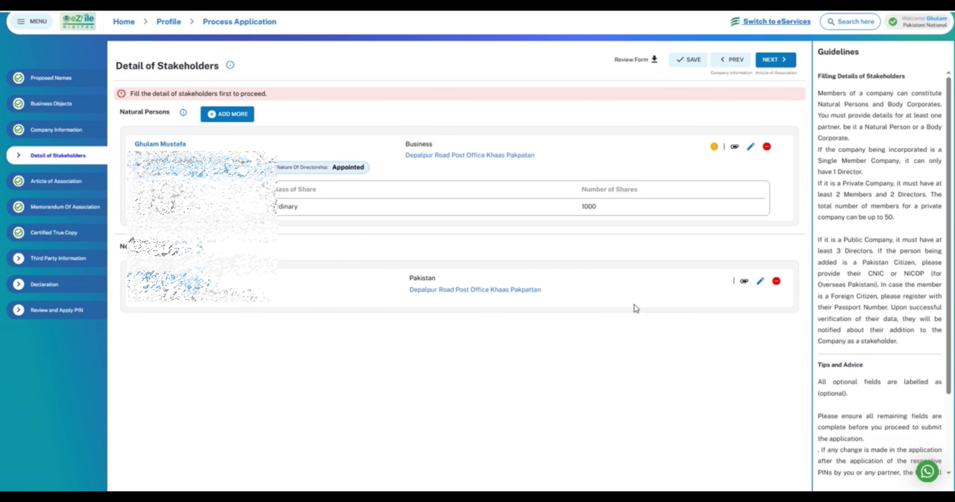
# - Select the director's CNIC front and back PDF files for attachment
pyautogui.click(734, 147)
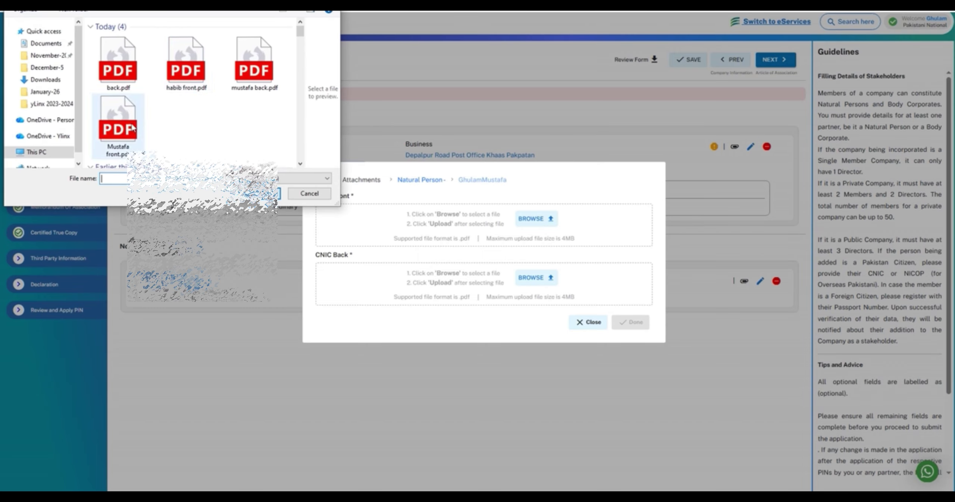
pyautogui.click(126, 141)
pyautogui.click(277, 193)
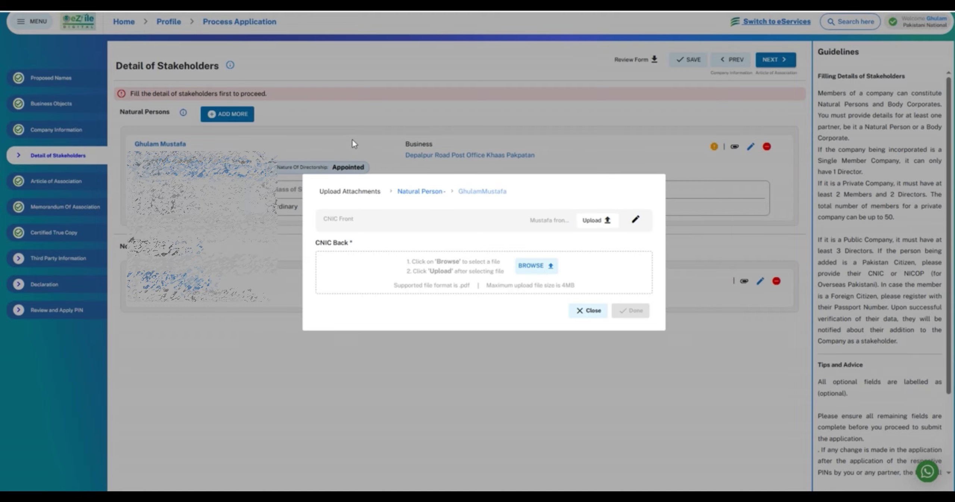
pyautogui.click(256, 75)
pyautogui.click(278, 193)
# - Upload both director CNIC files, finish with Done, and open Third Party Information
pyautogui.click(601, 267)
pyautogui.click(597, 232)
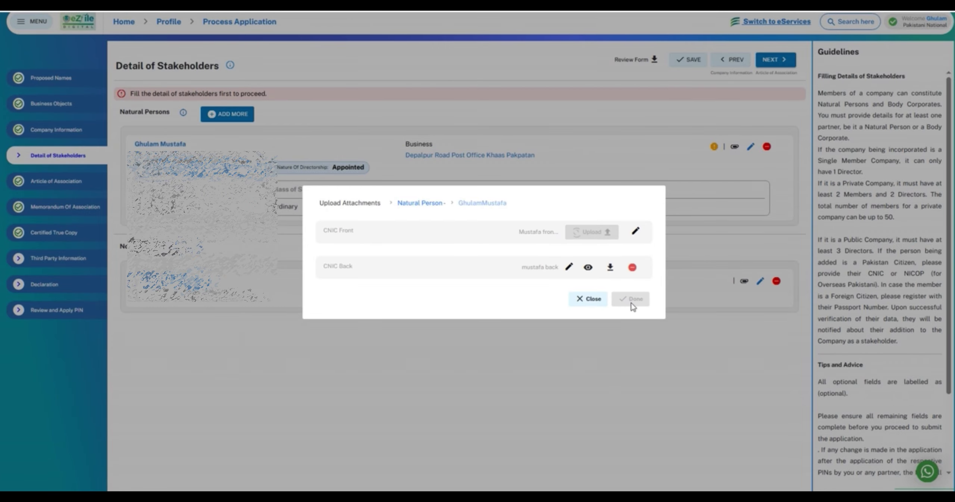
pyautogui.click(631, 302)
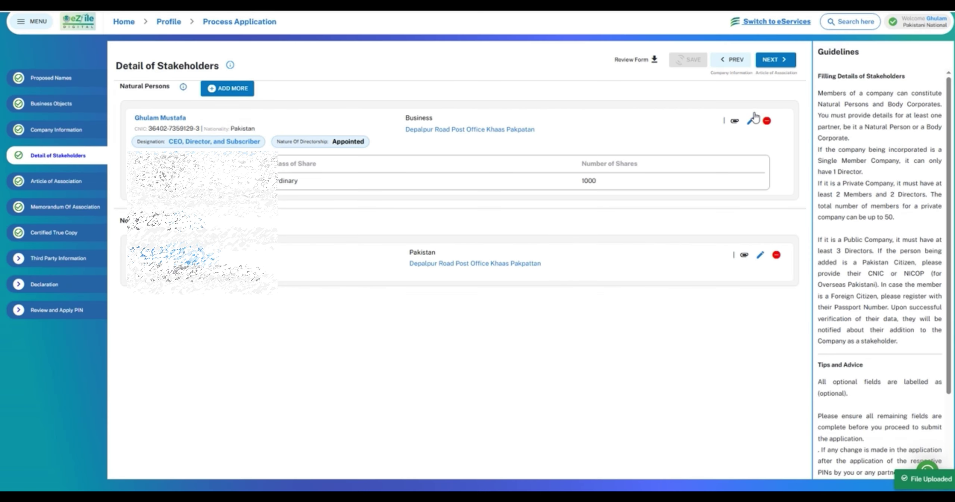
pyautogui.click(45, 261)
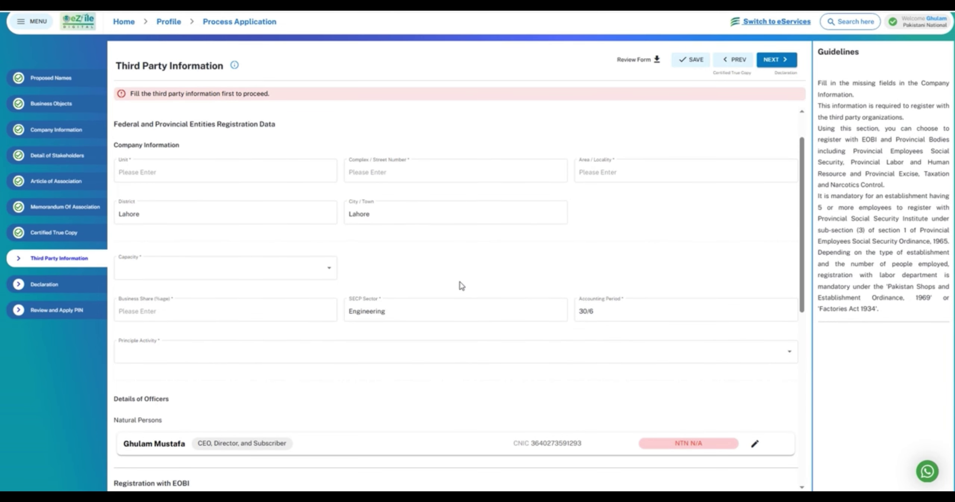
# - Split the company address into the Unit, Complex / Street Number and Area / Locality fields
pyautogui.scroll(-1, 461, 286)
pyautogui.scroll(1, 663, 407)
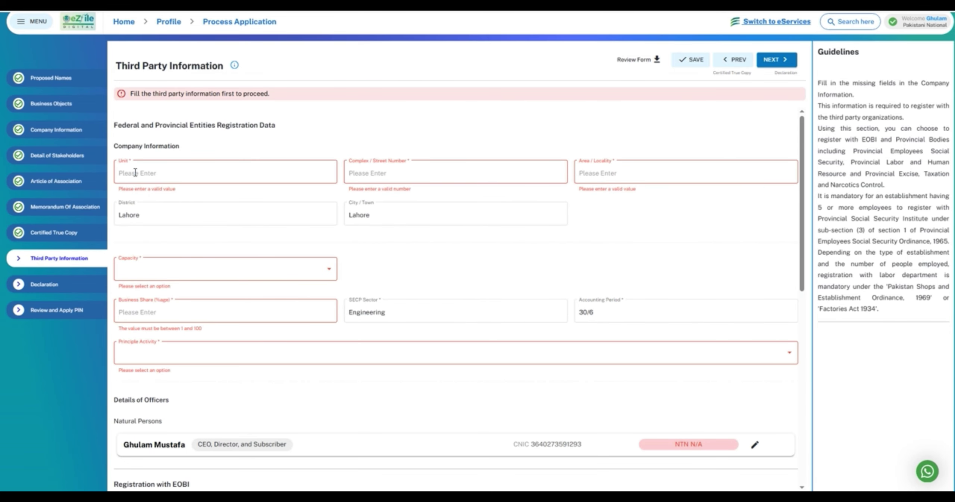
pyautogui.hotkey('ctrl', 'v')
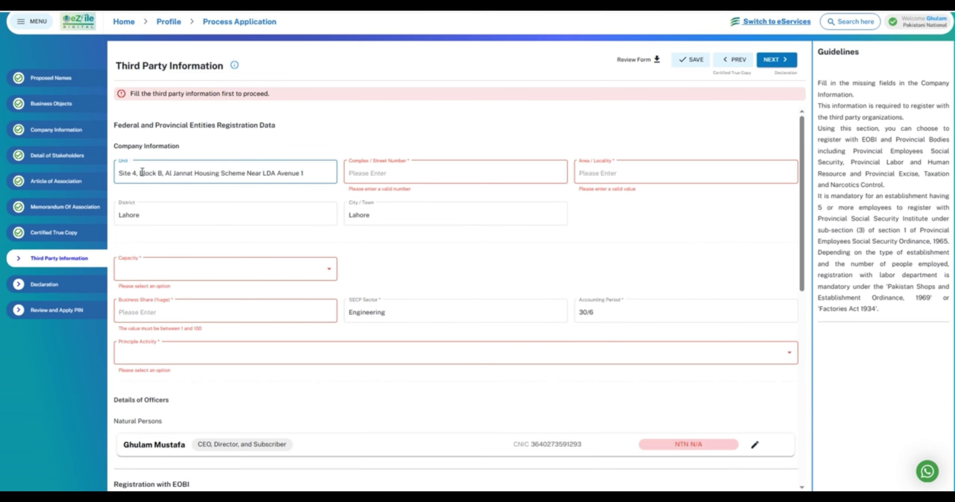
pyautogui.moveTo(139, 171); pyautogui.dragTo(345, 175)
pyautogui.press('BackSpace')
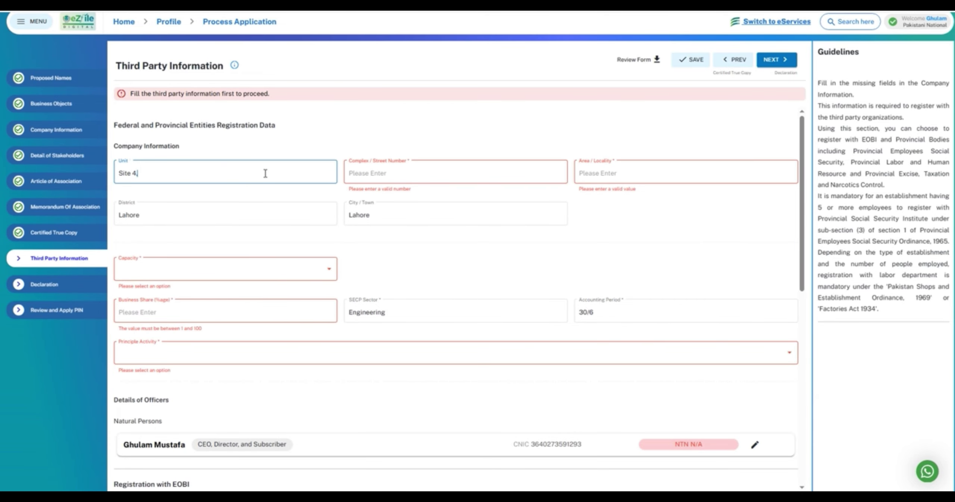
pyautogui.press('Tab')
pyautogui.hotkey('ctrl', 'v')
pyautogui.moveTo(375, 171); pyautogui.dragTo(576, 181)
pyautogui.hotkey('ctrl', 'x')
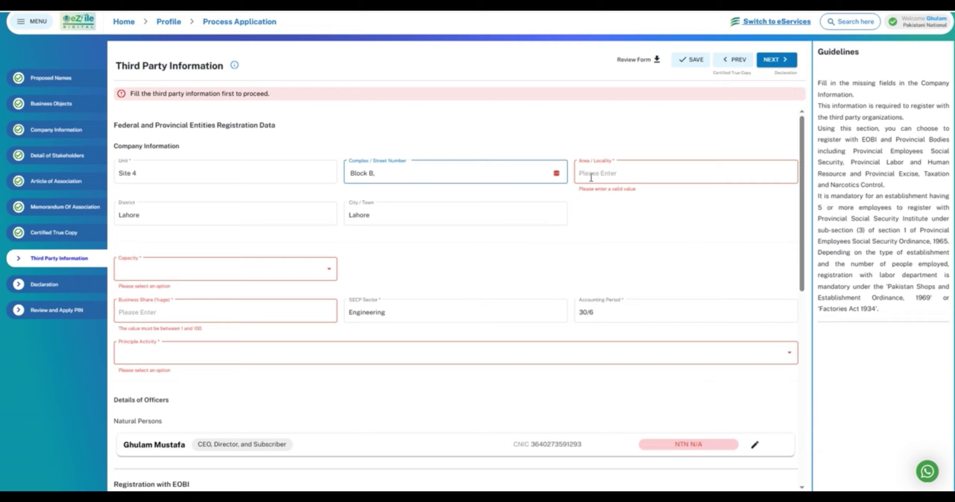
pyautogui.click(577, 169)
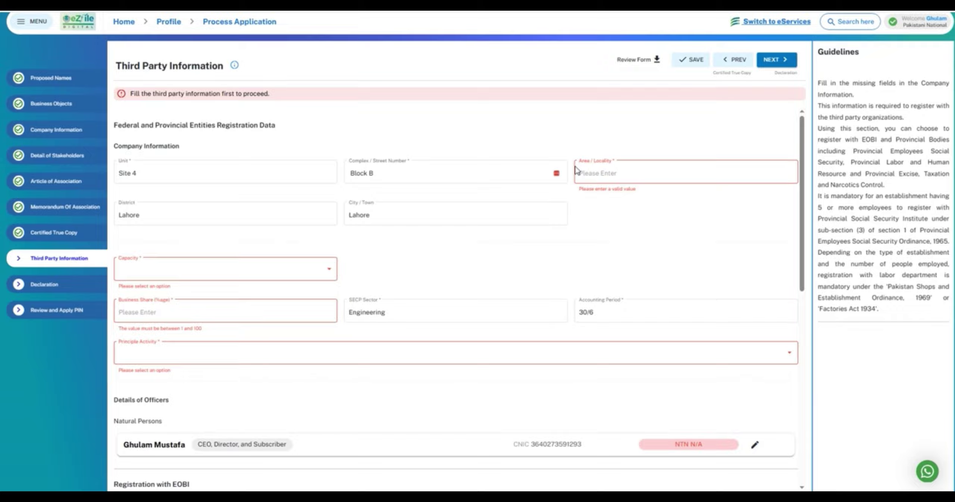
pyautogui.click(576, 170)
pyautogui.hotkey('ctrl', 'v')
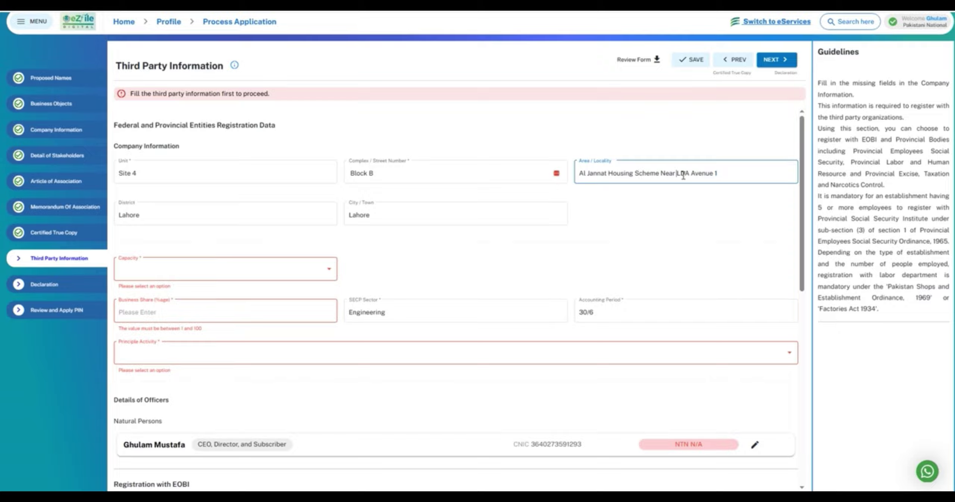
pyautogui.keyDown('shift'); pyautogui.click(759, 177); pyautogui.keyUp('shift')
# - Set Capacity to Benami/Lessee/Tenant/Franchise/Occupant, share 100, and Principle Activity to Other service activities
pyautogui.click(300, 275)
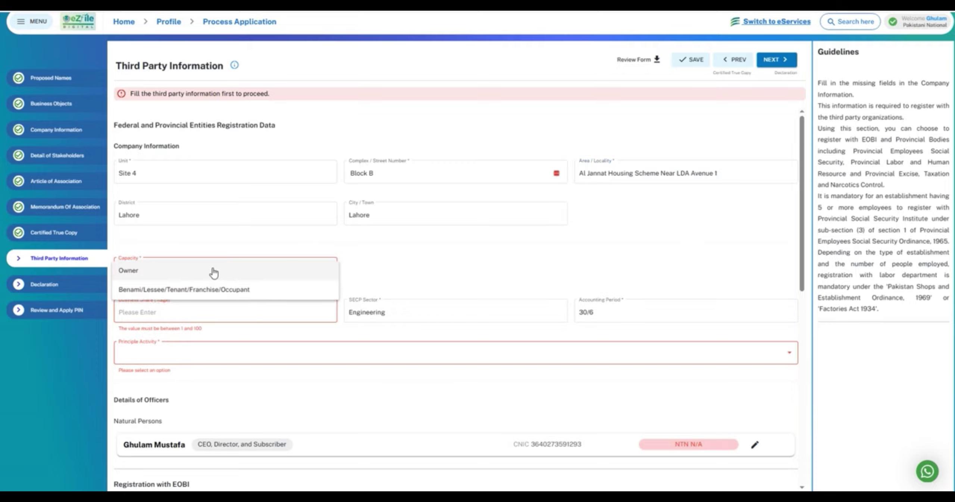
pyautogui.click(209, 290)
pyautogui.click(175, 314)
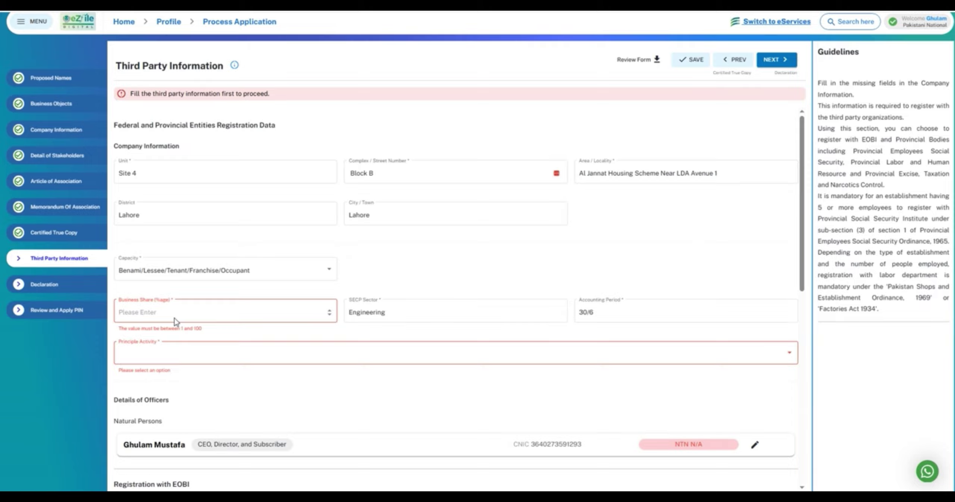
pyautogui.write('100')
pyautogui.click(451, 344)
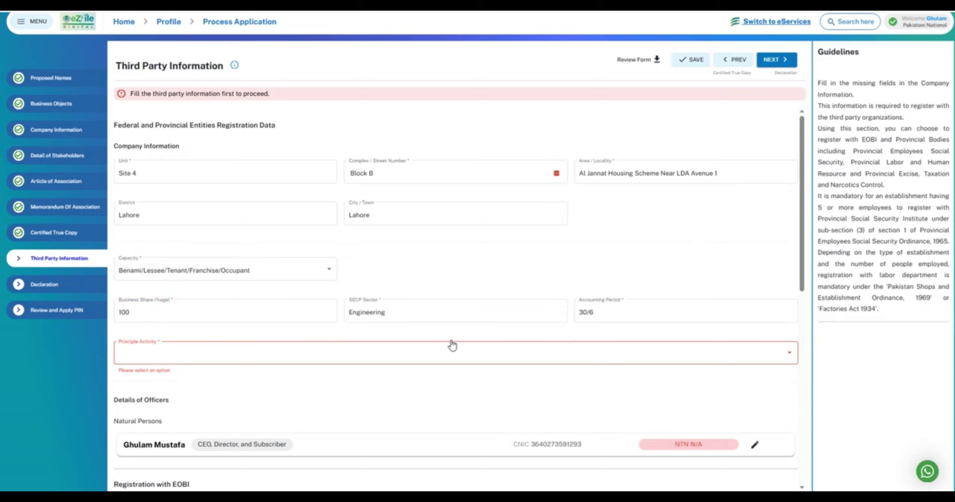
pyautogui.click(195, 320)
pyautogui.click(174, 312)
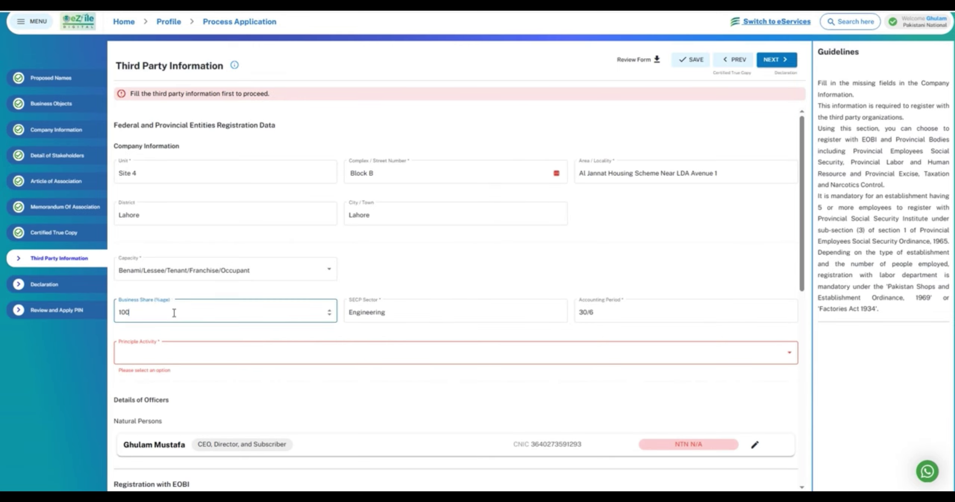
pyautogui.click(190, 353)
pyautogui.moveTo(796, 433); pyautogui.dragTo(794, 360)
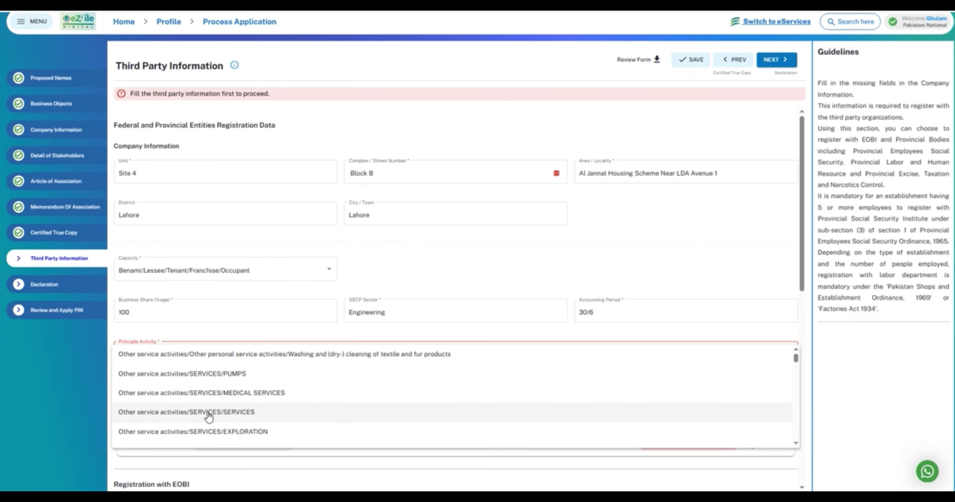
pyautogui.click(224, 412)
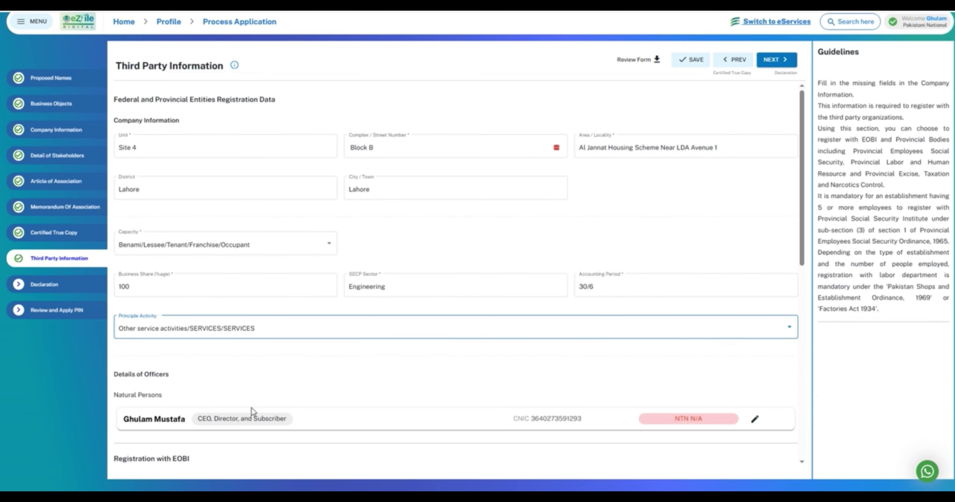
# - Save the Third Party Information and move on to the Declaration step
pyautogui.scroll(-4, 690, 352)
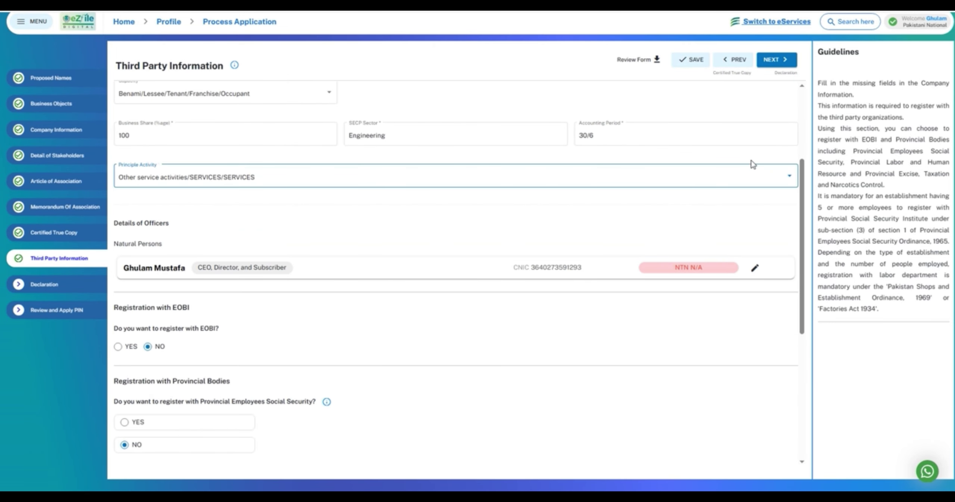
pyautogui.click(691, 60)
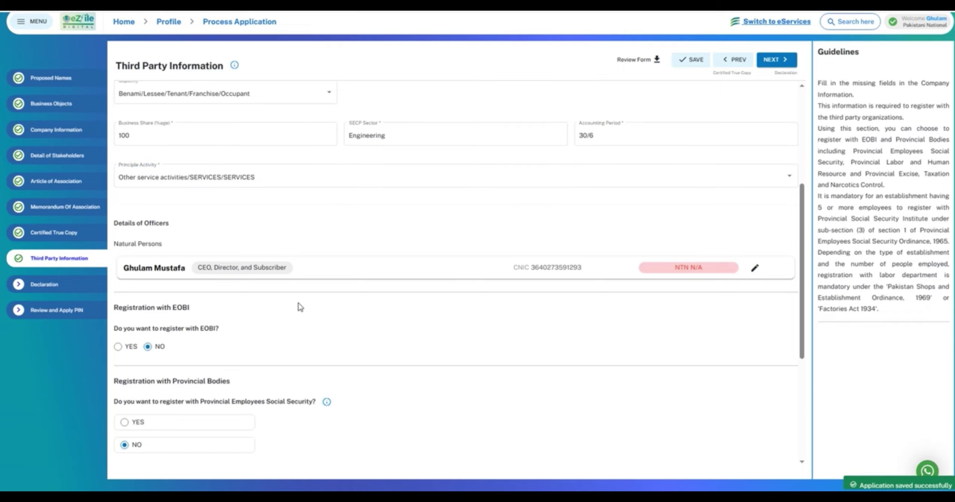
pyautogui.scroll(-7, 299, 303)
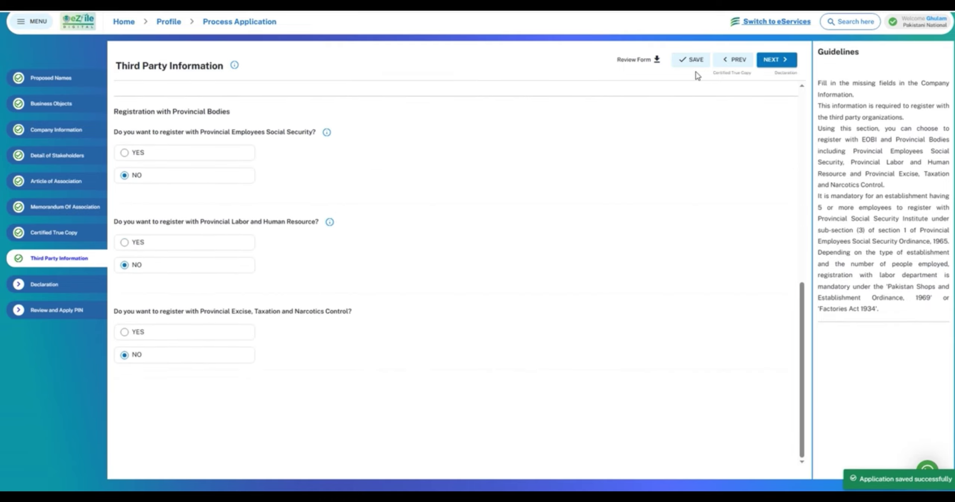
pyautogui.click(53, 287)
# - Declare as a Director, save, add the director as declarant with notification, then open Review and Apply PIN
pyautogui.click(127, 152)
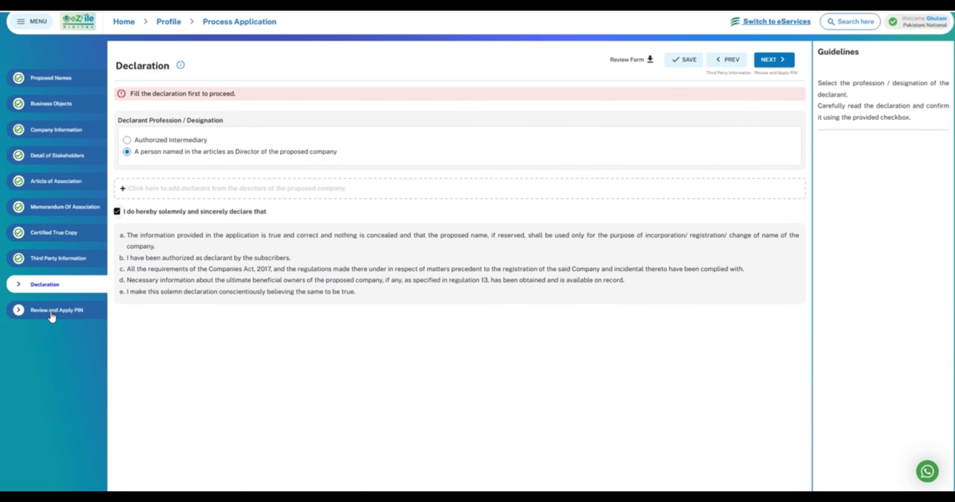
pyautogui.click(684, 61)
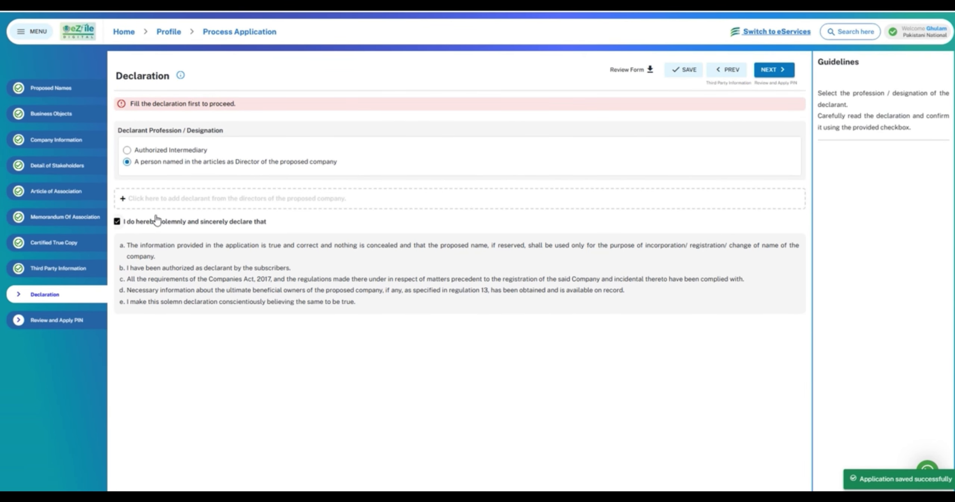
pyautogui.click(131, 201)
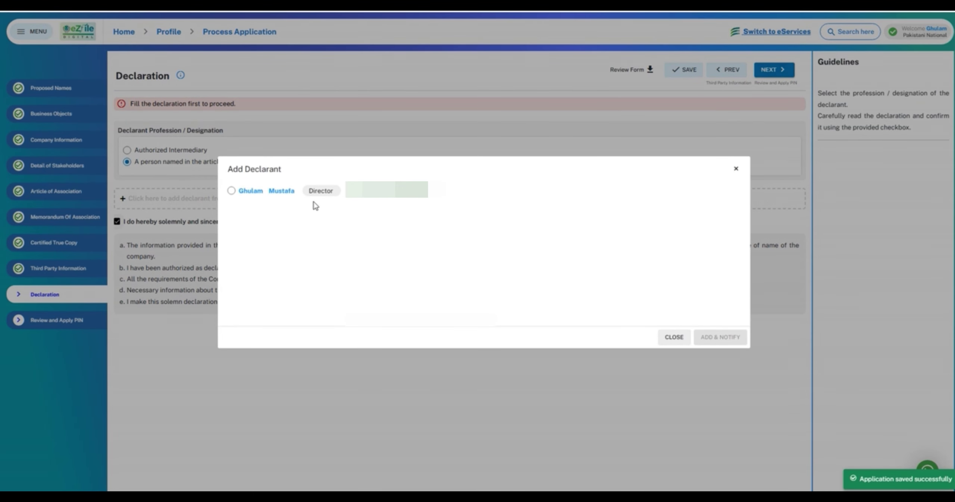
pyautogui.click(231, 191)
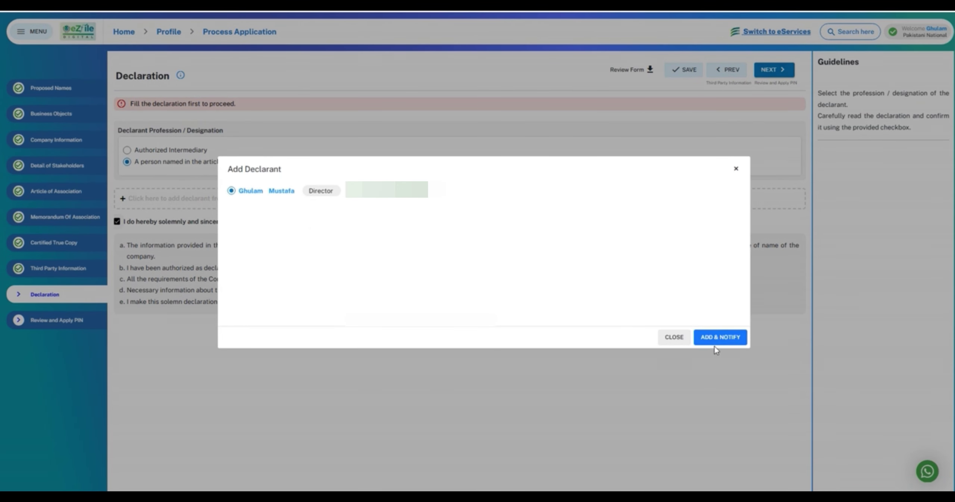
pyautogui.click(719, 338)
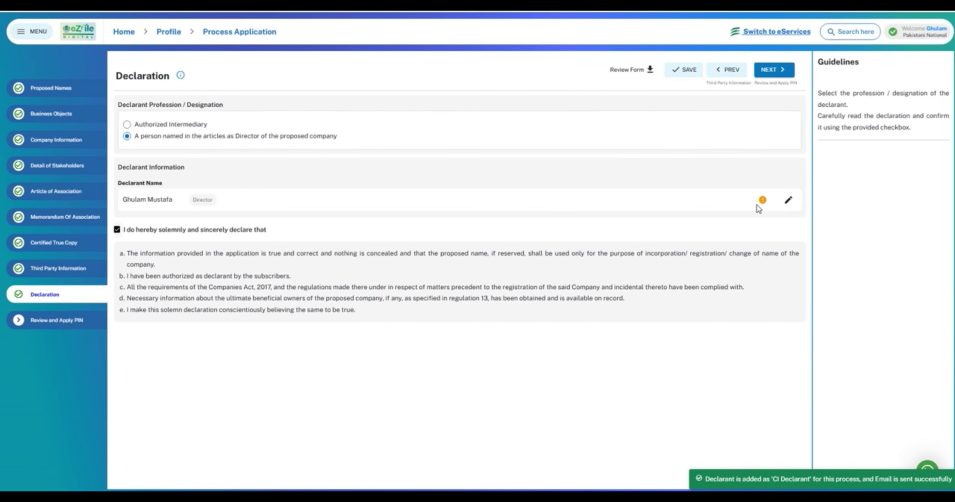
pyautogui.click(37, 322)
pyautogui.scroll(-2, 272, 249)
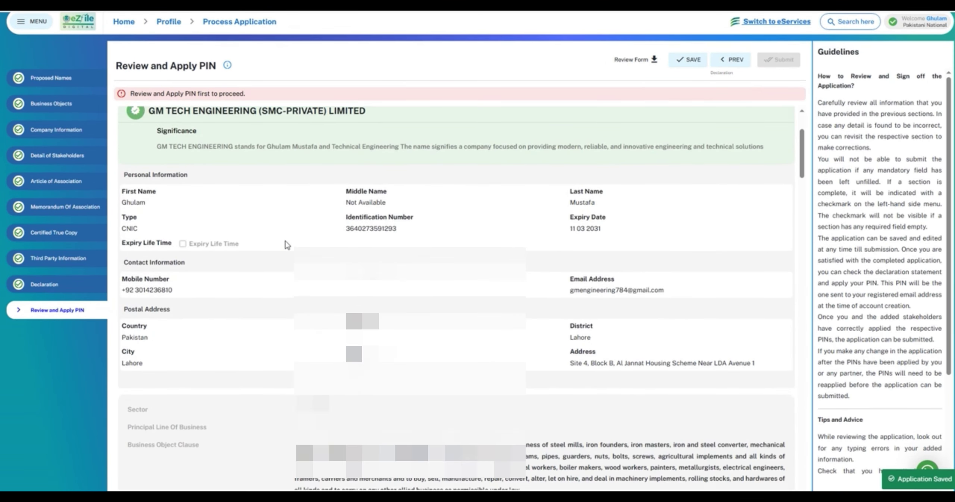
pyautogui.scroll(-10, 286, 244)
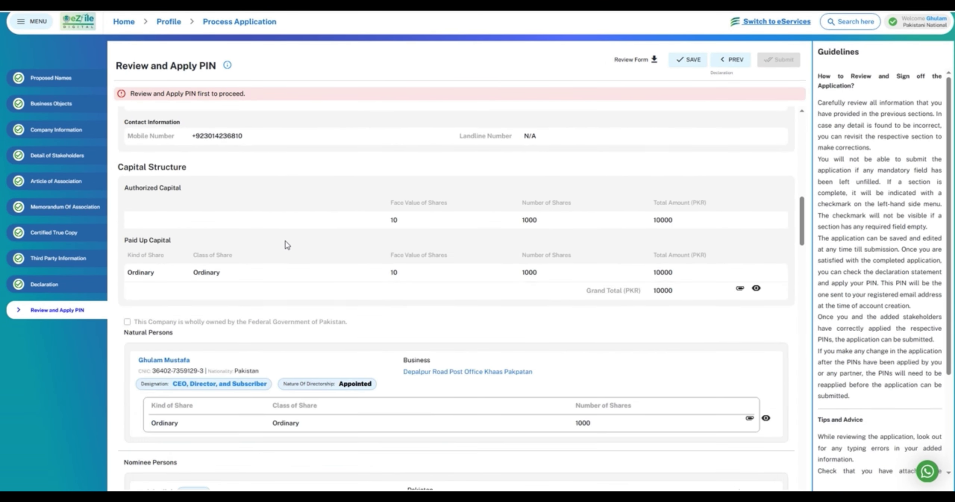
pyautogui.scroll(-5, 286, 244)
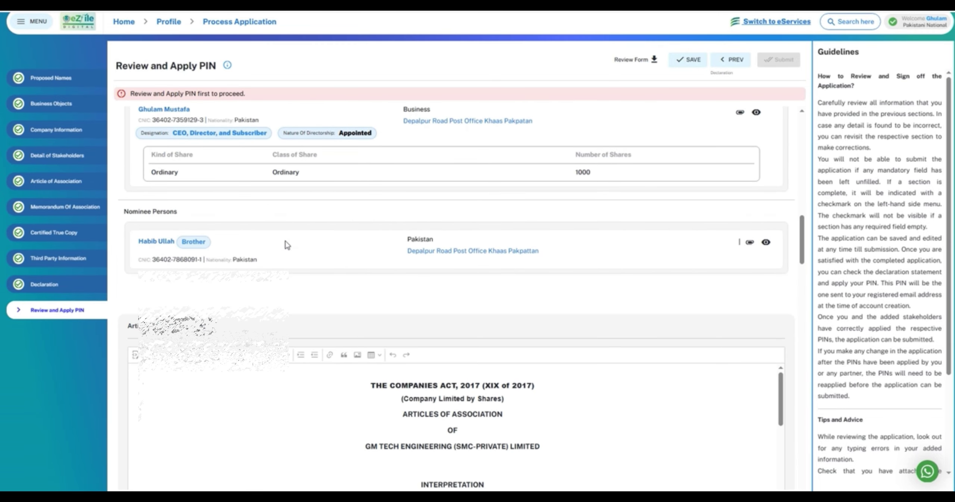
pyautogui.scroll(-15, 287, 244)
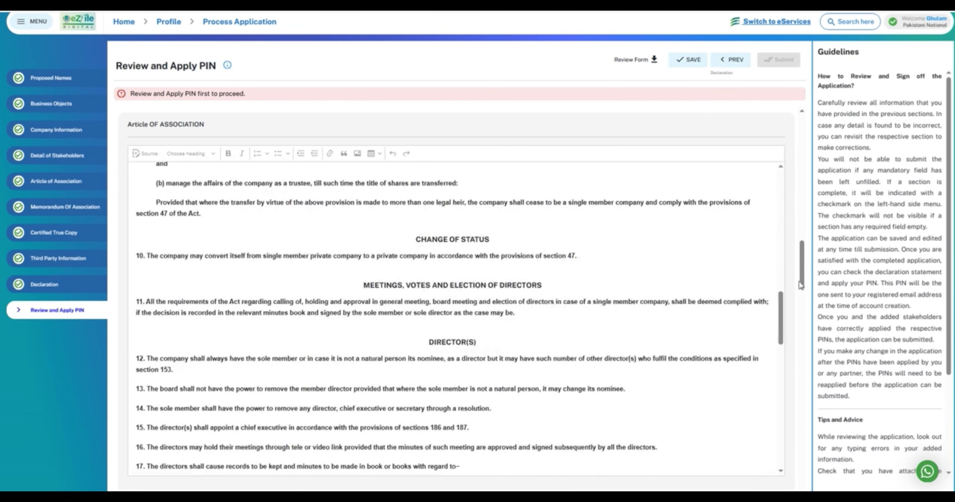
pyautogui.scroll(-15, 800, 286)
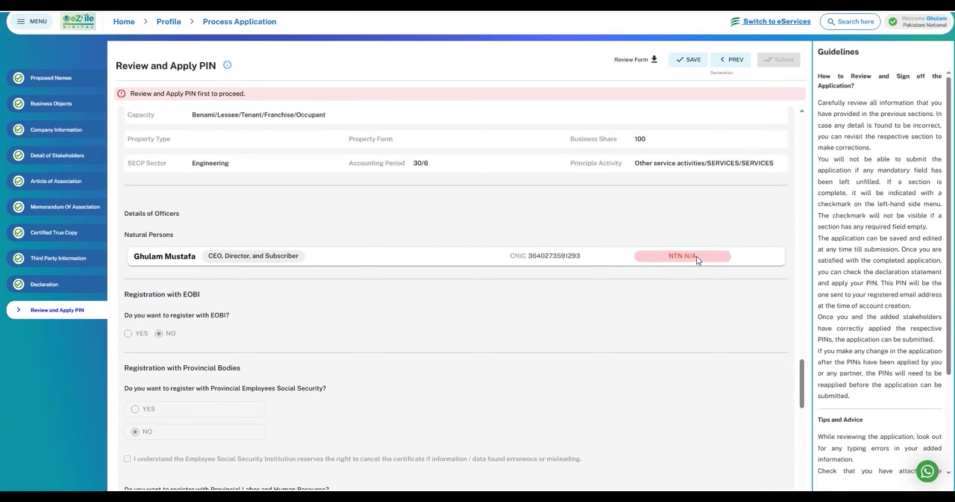
pyautogui.scroll(-10, 243, 296)
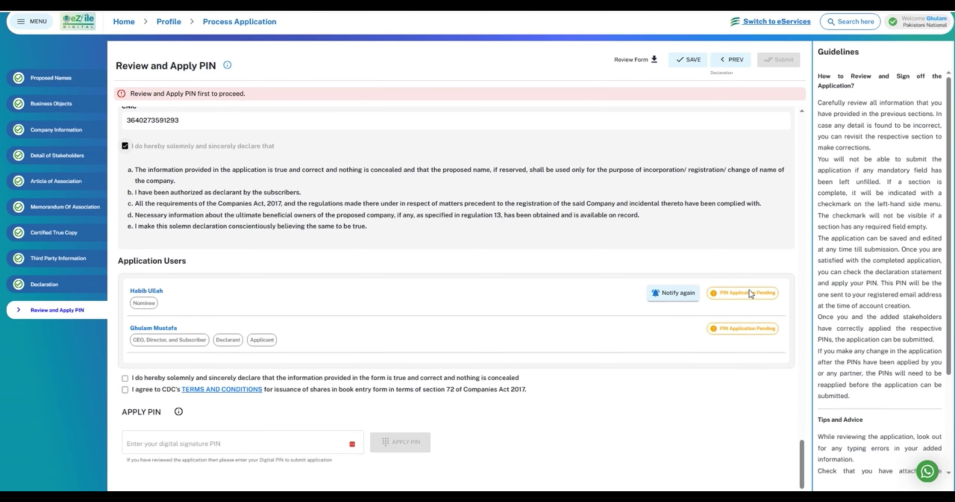
# - Accept both declarations and apply the applicant's 4-digit digital signature PIN
pyautogui.click(125, 379)
pyautogui.click(125, 389)
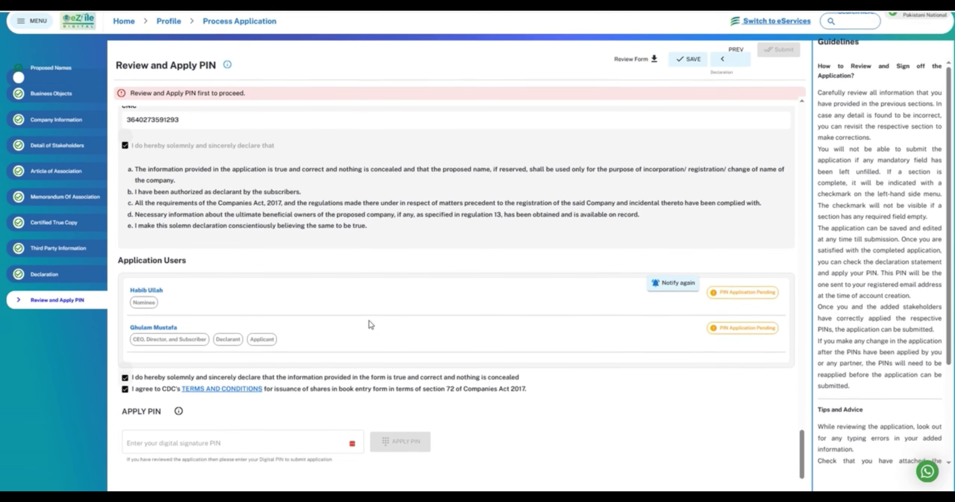
pyautogui.scroll(-1, 371, 325)
pyautogui.click(229, 425)
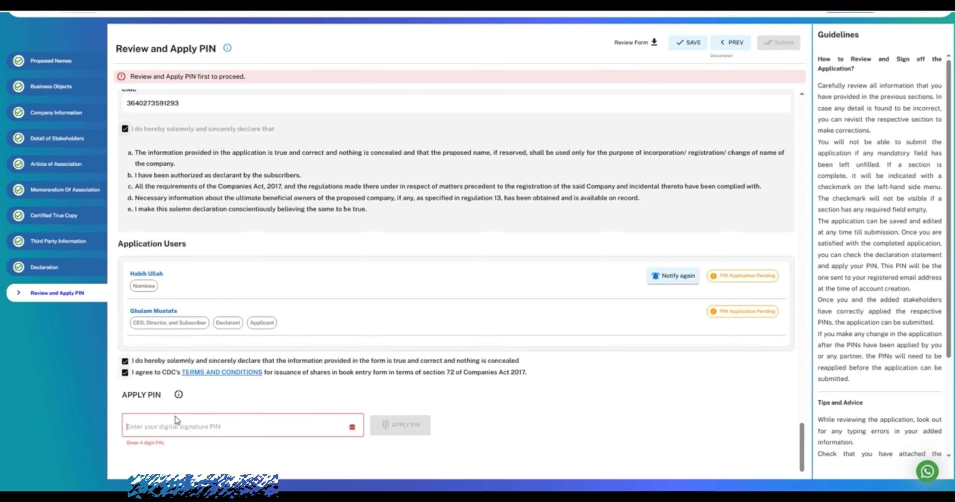
pyautogui.write('••••')
pyautogui.click(405, 431)
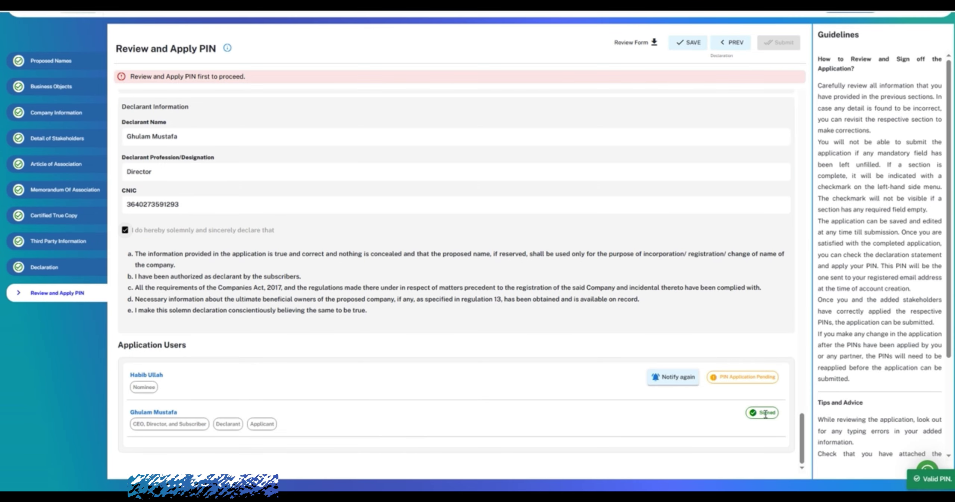
# - Check the signed status on the page and dismiss the password-manager save prompt
pyautogui.scroll(6, 754, 338)
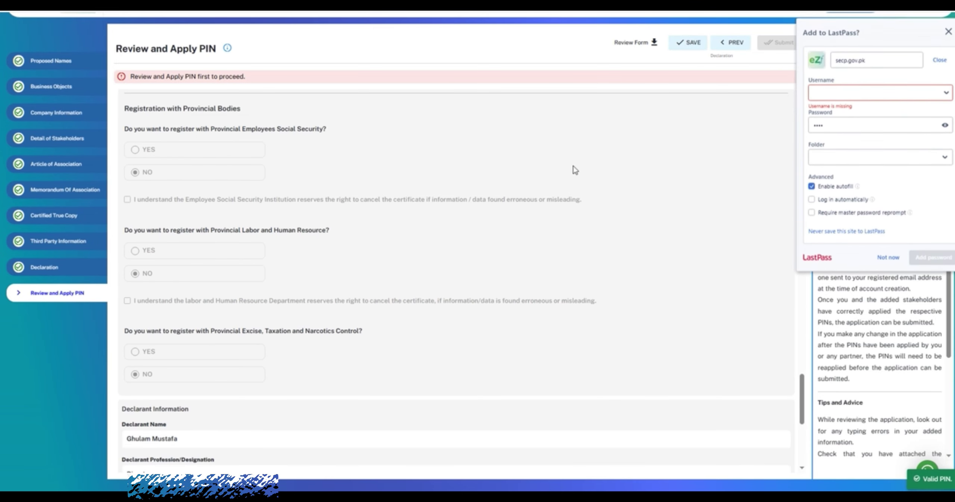
pyautogui.scroll(7, 596, 156)
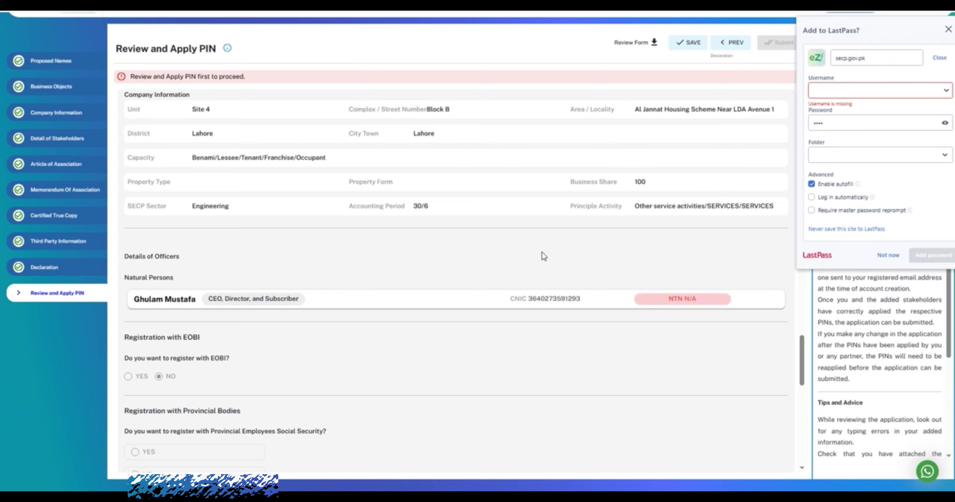
pyautogui.scroll(10, 544, 256)
pyautogui.scroll(-15, 709, 153)
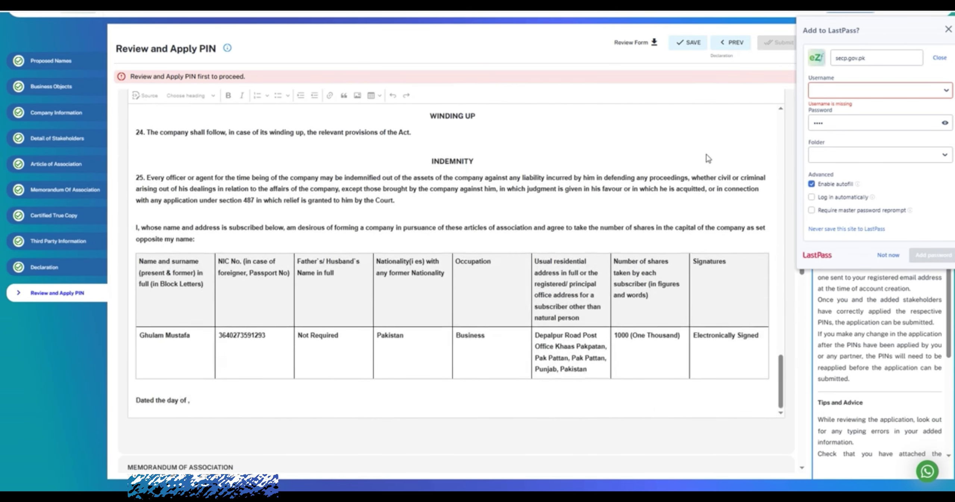
pyautogui.scroll(-10, 727, 425)
pyautogui.scroll(-15, 753, 357)
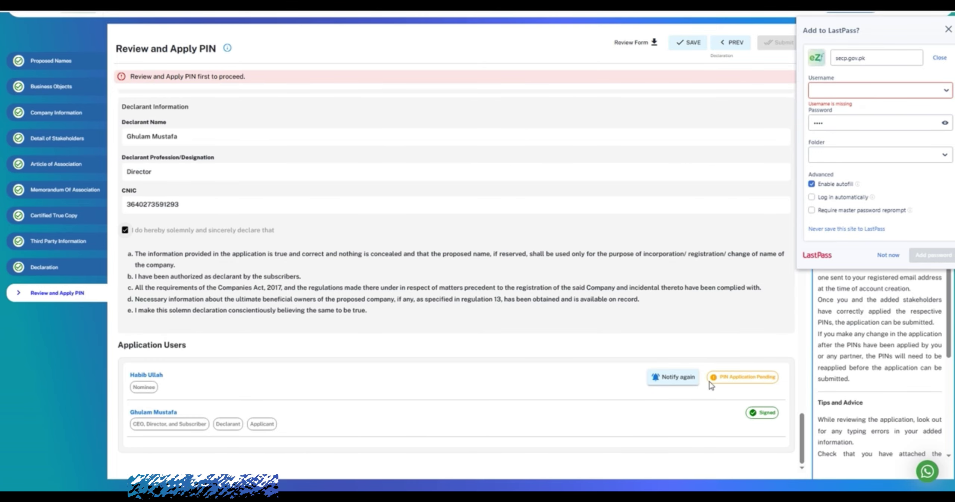
pyautogui.click(947, 29)
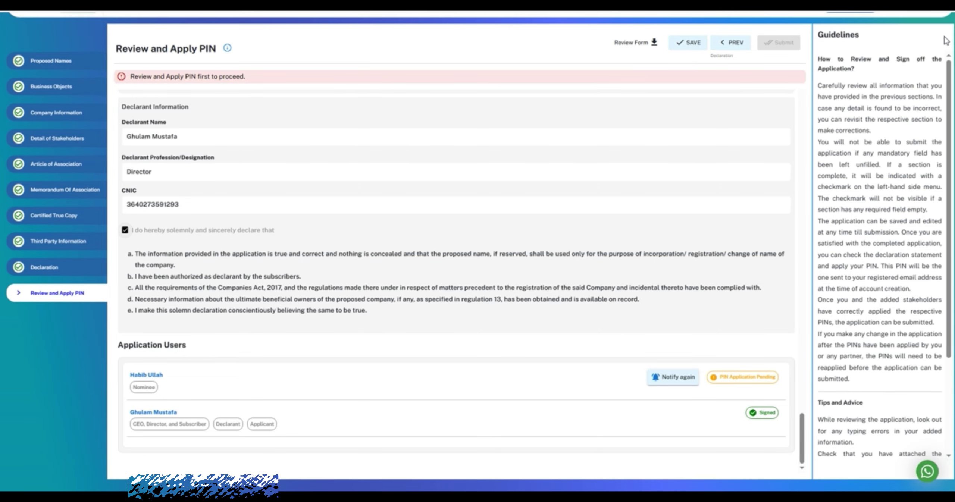
pyautogui.scroll(1, 896, 85)
# - Sign out, log in with the nominee's saved account, and open the pending GM TECH ENGINEERING draft
pyautogui.click(932, 35)
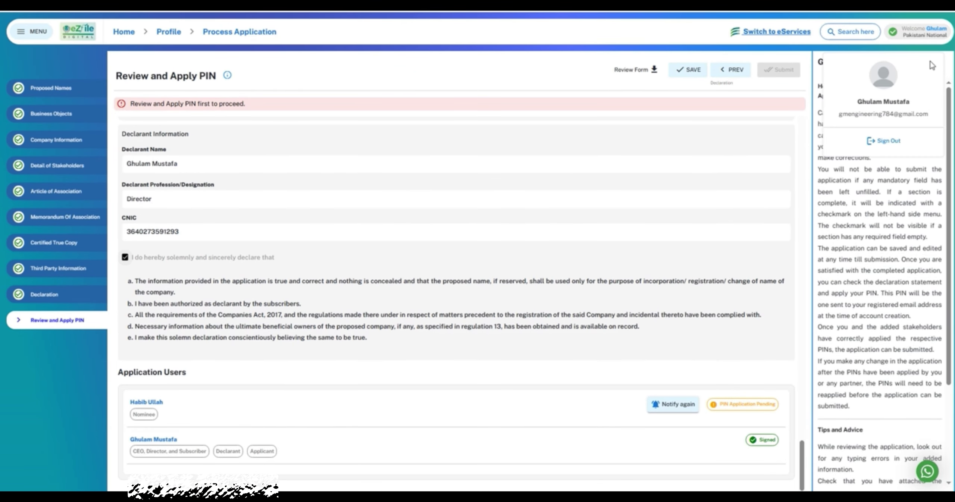
pyautogui.click(890, 141)
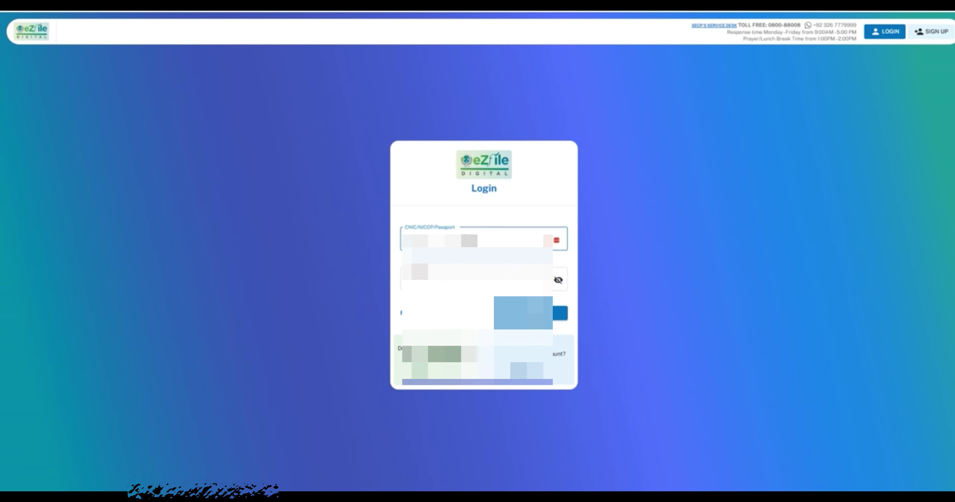
pyautogui.click(469, 240)
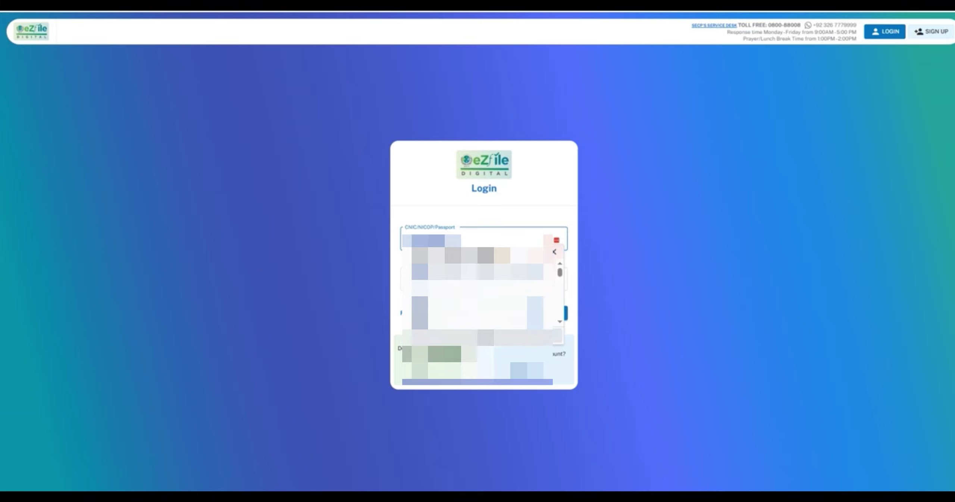
pyautogui.press('BackSpace')
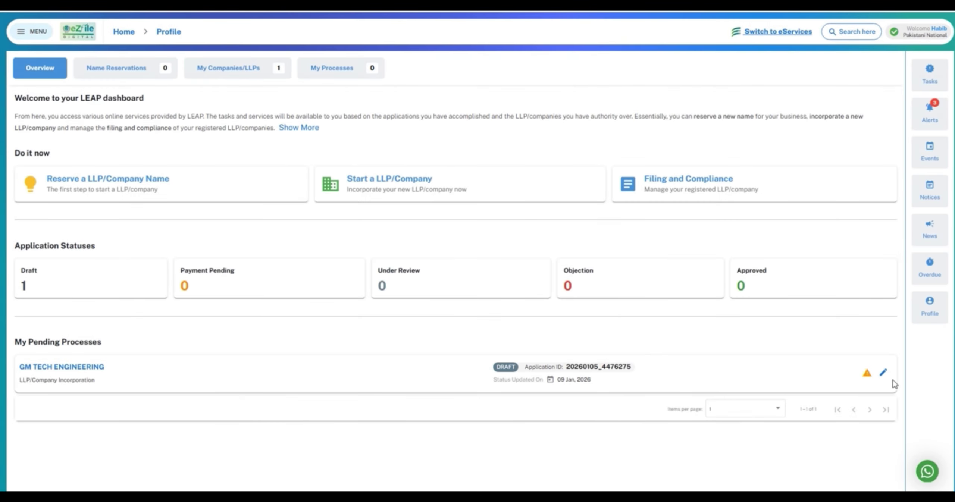
pyautogui.click(881, 376)
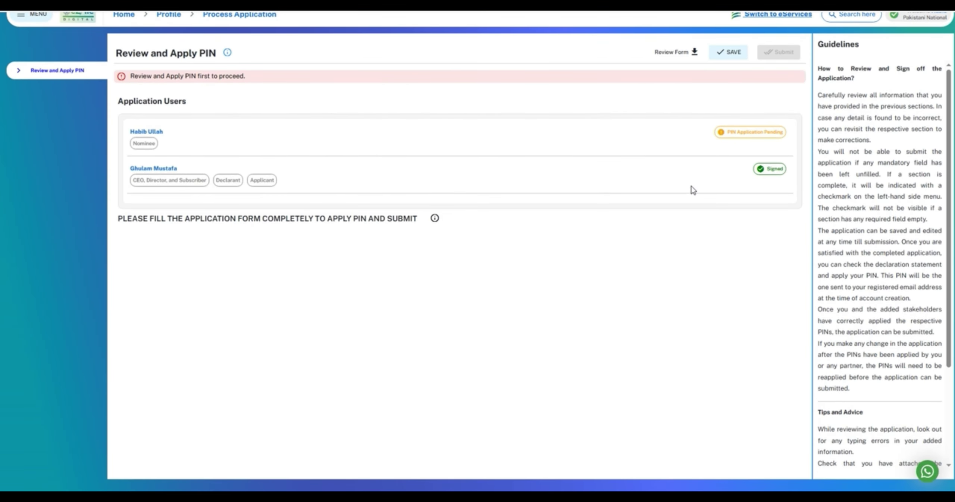
# - Accept the declaration statement and apply the nominee's digital signature PIN
pyautogui.click(145, 182)
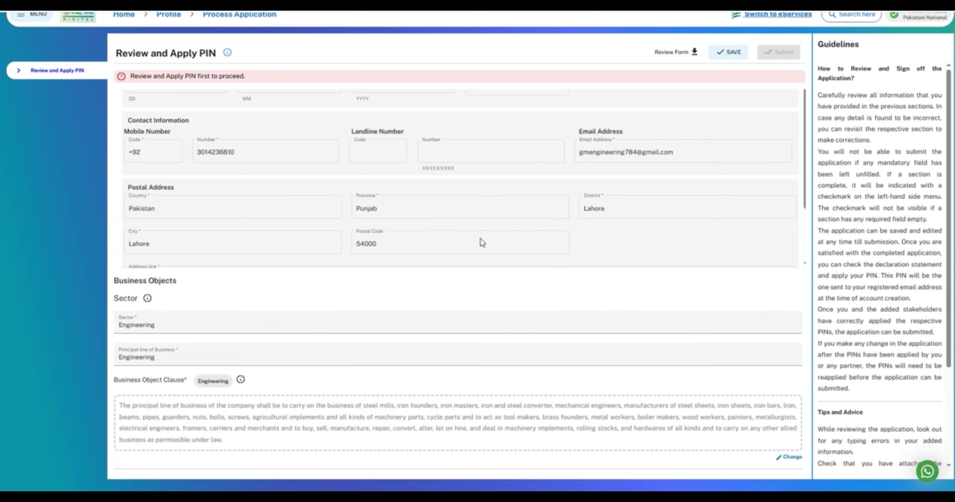
pyautogui.scroll(-15, 567, 257)
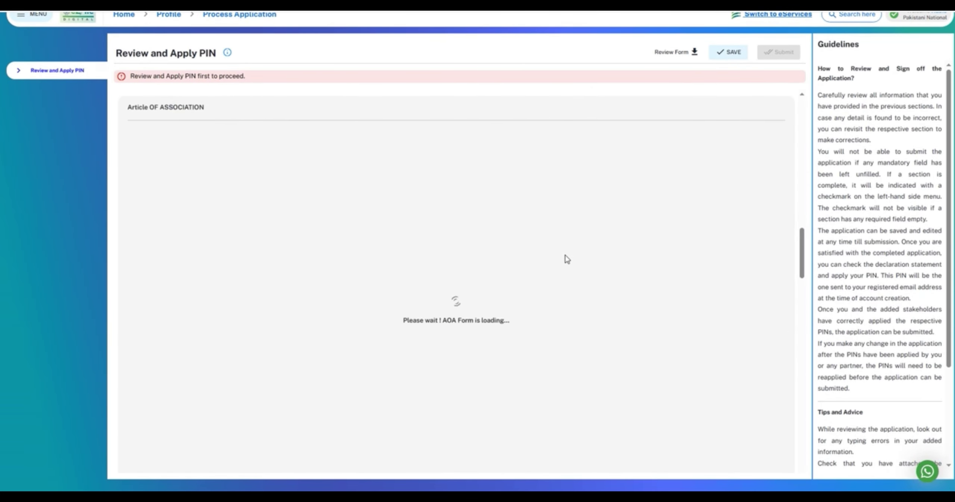
pyautogui.scroll(-5, 568, 262)
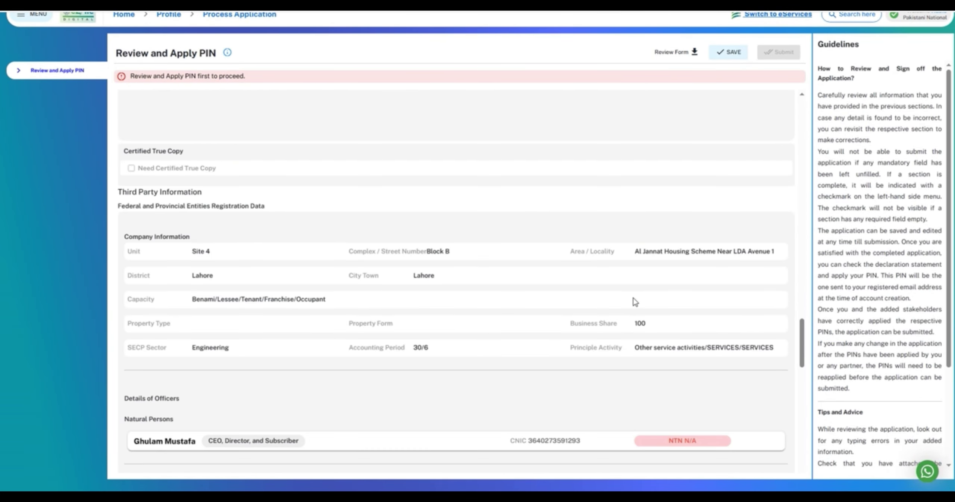
pyautogui.scroll(-10, 633, 301)
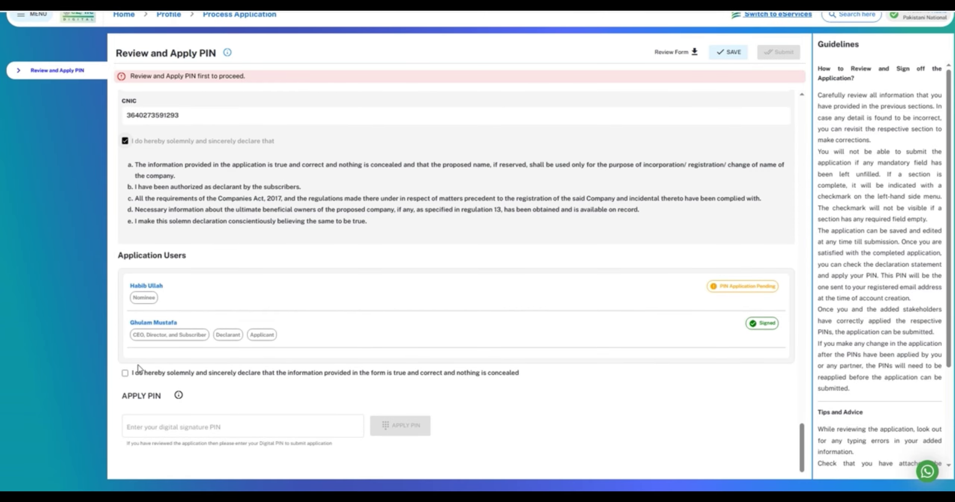
pyautogui.click(125, 373)
pyautogui.click(171, 426)
pyautogui.write('1234')
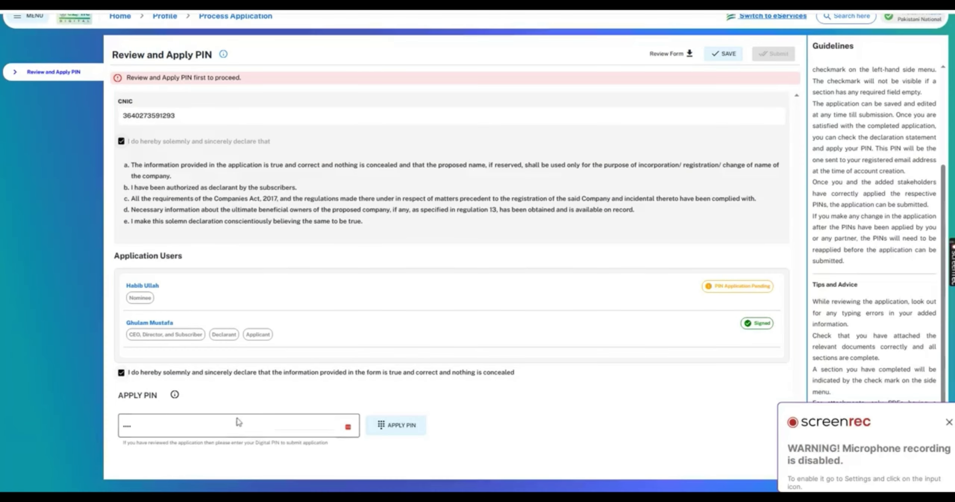
pyautogui.click(408, 430)
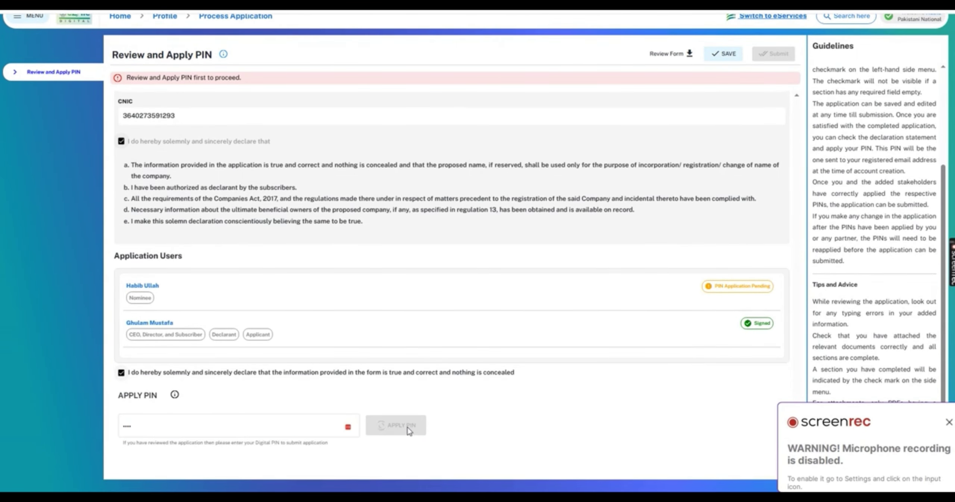
# - Save the application progress and dismiss the browser notification
pyautogui.click(948, 421)
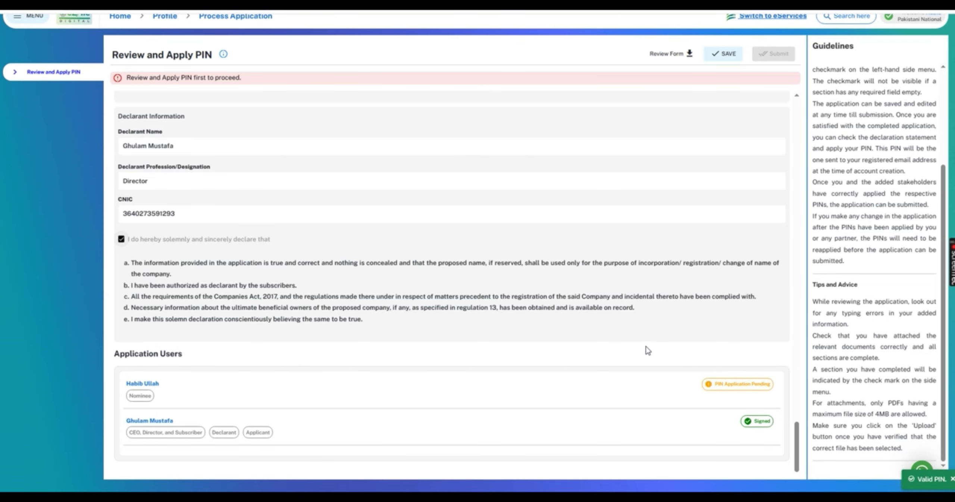
pyautogui.scroll(1, 652, 345)
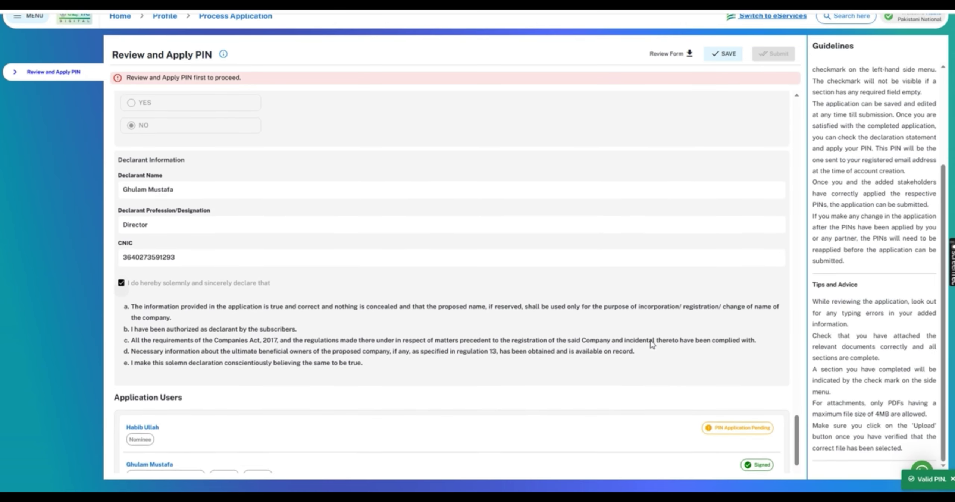
pyautogui.scroll(-1, 652, 344)
pyautogui.scroll(8, 651, 341)
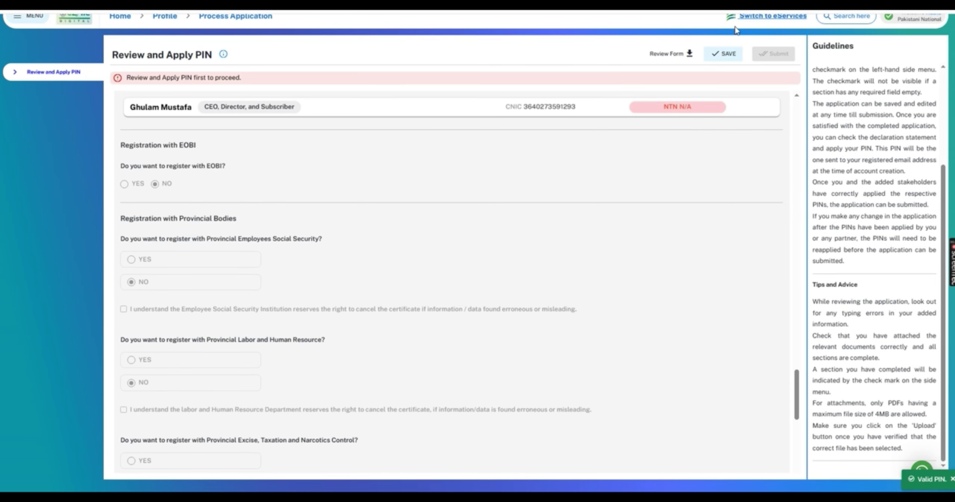
pyautogui.click(724, 56)
pyautogui.scroll(-8, 663, 267)
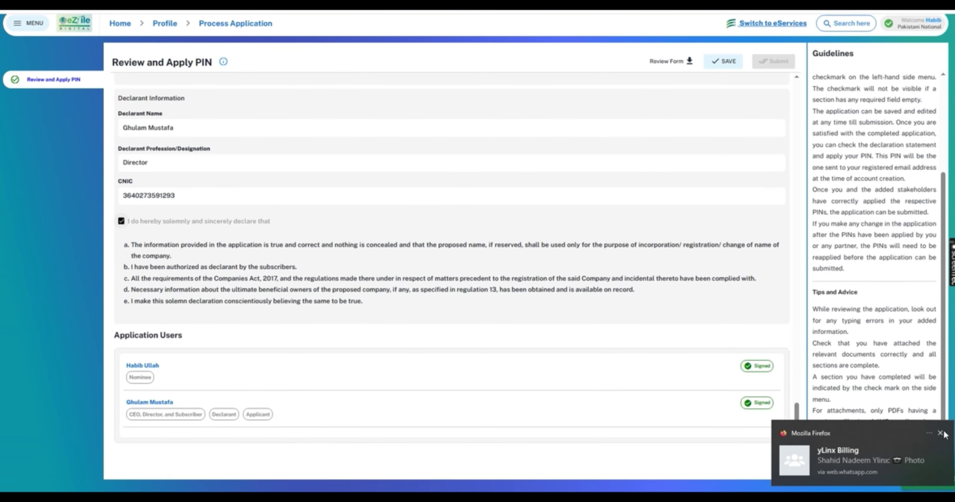
pyautogui.click(943, 433)
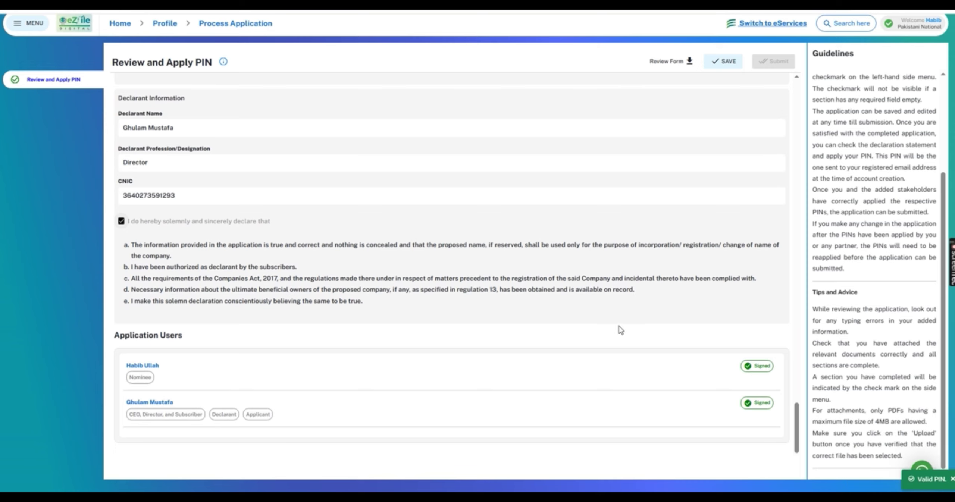
pyautogui.scroll(5, 647, 277)
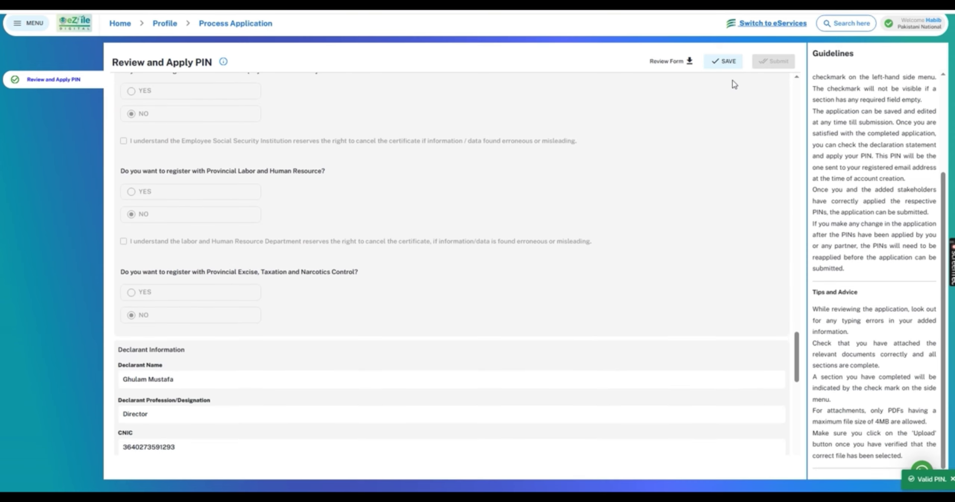
pyautogui.scroll(6, 730, 81)
pyautogui.scroll(4, 818, 102)
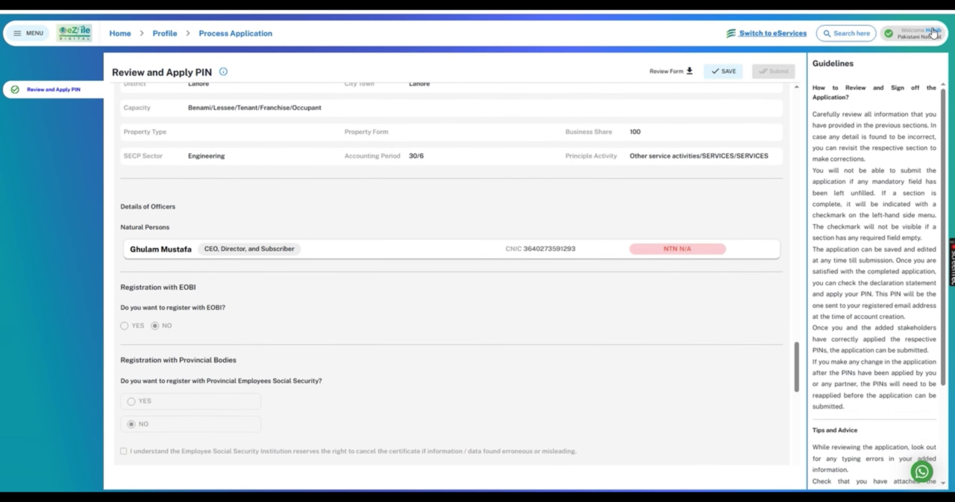
# - Sign out of the nominee's account, log back in as the applicant, and reopen the GM TECH ENGINEERING draft
pyautogui.click(916, 24)
pyautogui.click(879, 142)
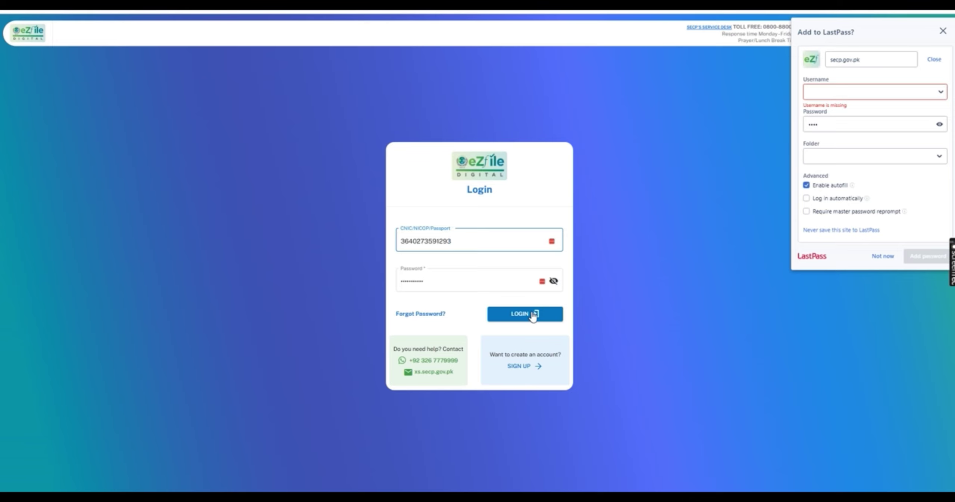
pyautogui.click(530, 315)
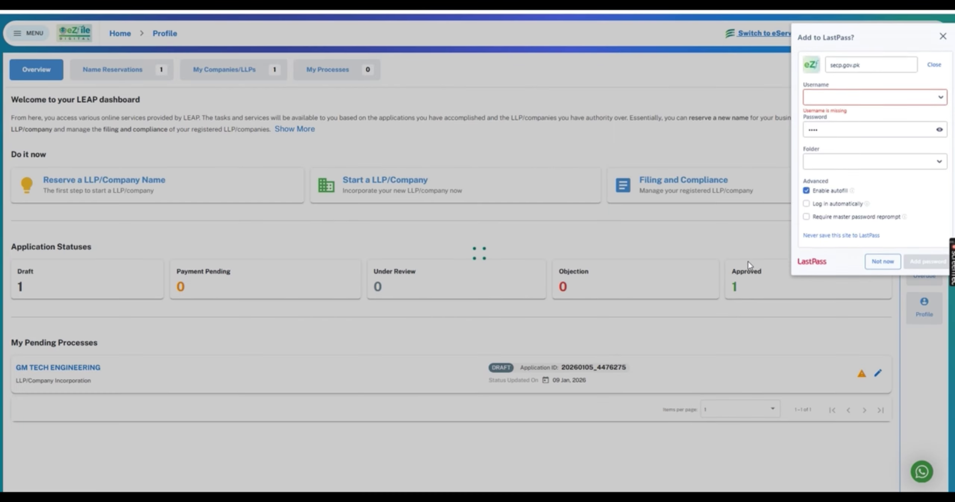
pyautogui.click(880, 257)
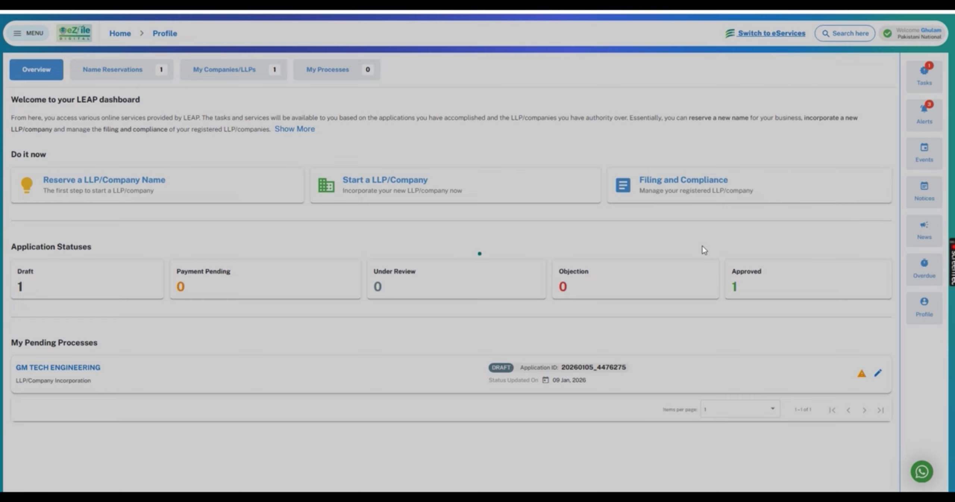
pyautogui.click(878, 374)
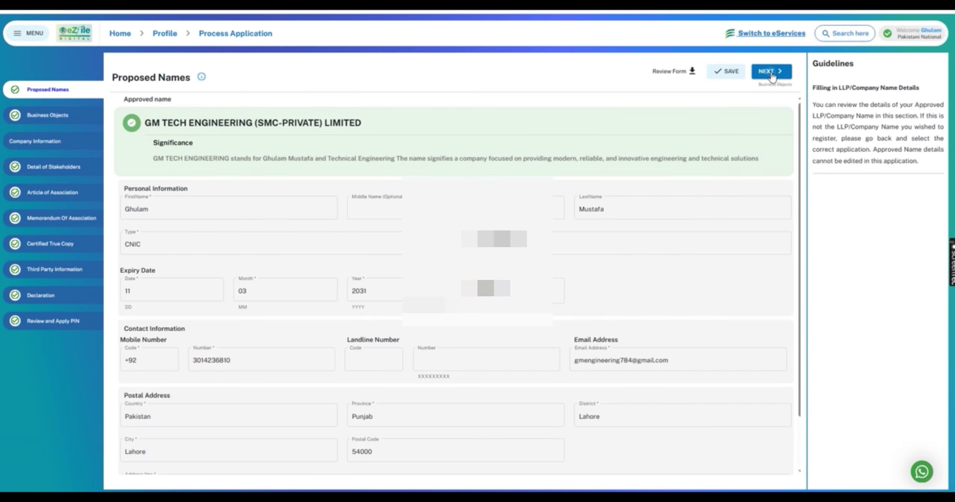
# - Step through Business Objects, Company Information, Stakeholders and Articles, then reopen the first stakeholder in Detail of Stakeholders
pyautogui.click(769, 72)
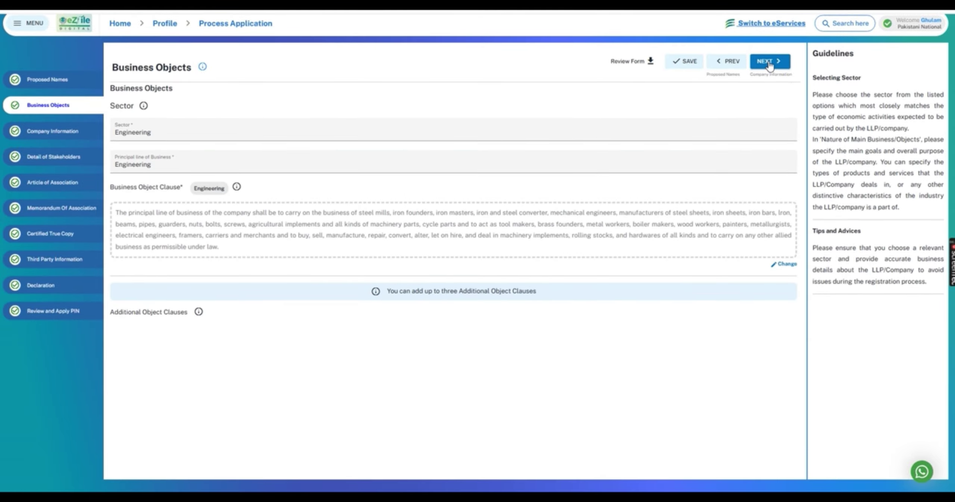
pyautogui.click(770, 64)
pyautogui.click(769, 64)
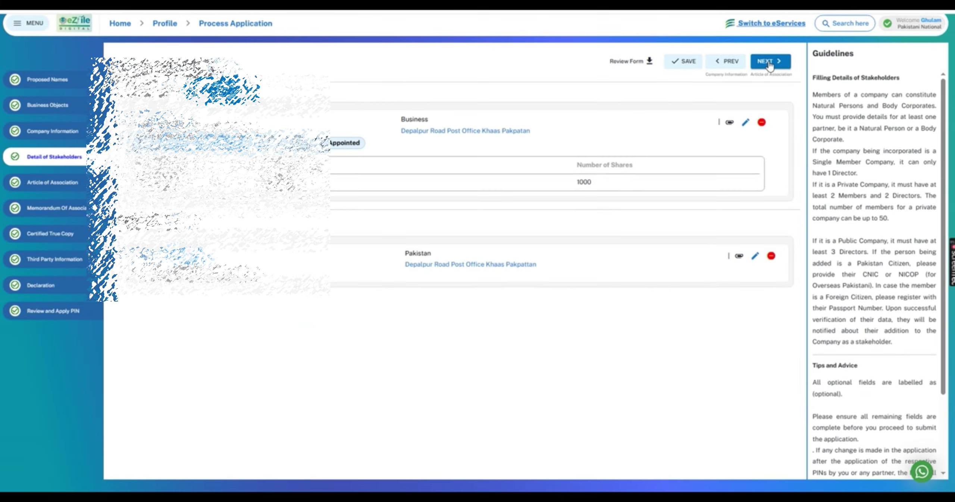
pyautogui.click(769, 63)
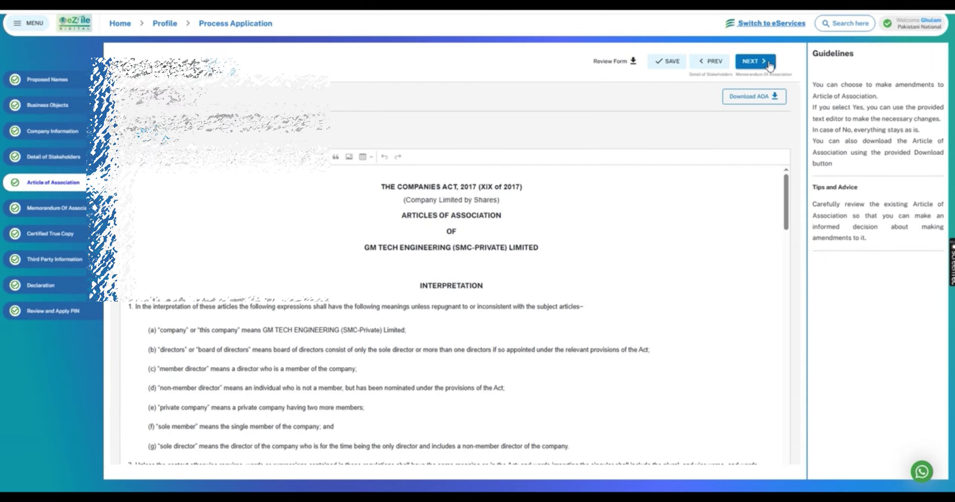
pyautogui.click(77, 157)
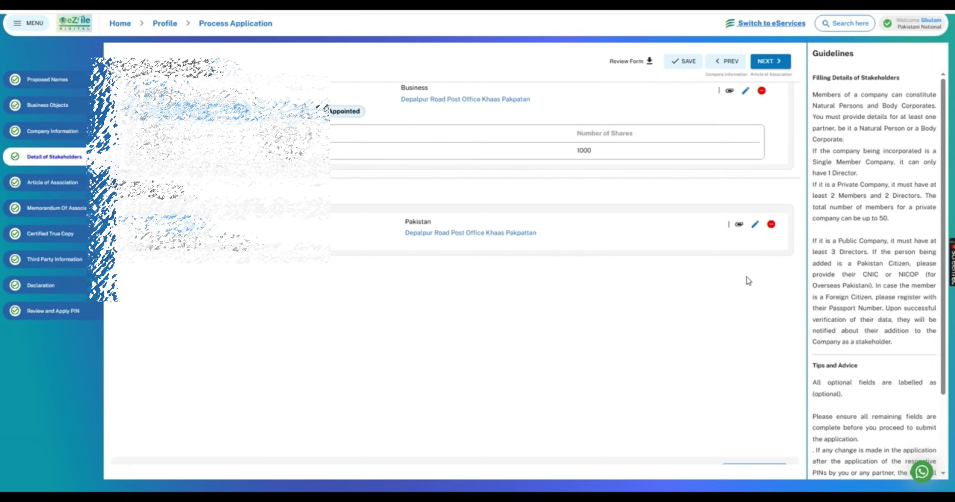
pyautogui.click(746, 123)
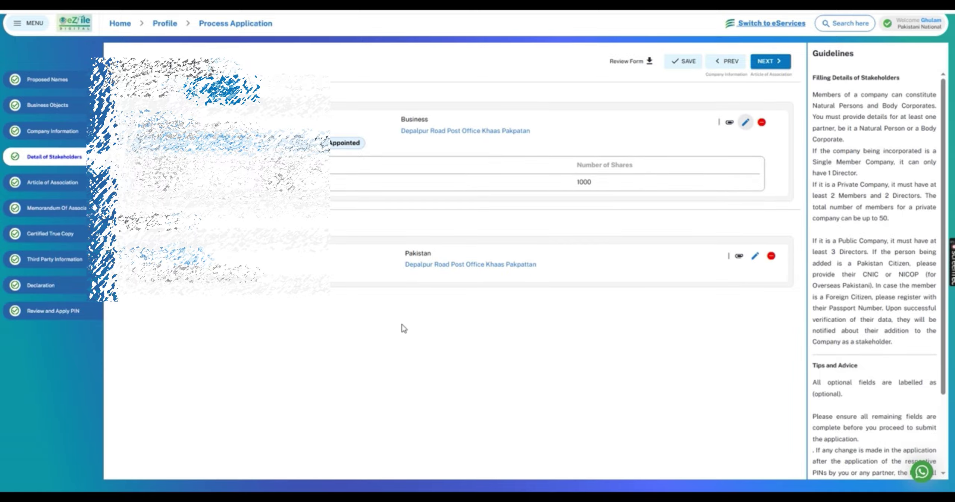
# - Enter the director's NTN in the NTN (Optional) field, checking it on the FBR inquiry page
pyautogui.scroll(-10, 383, 300)
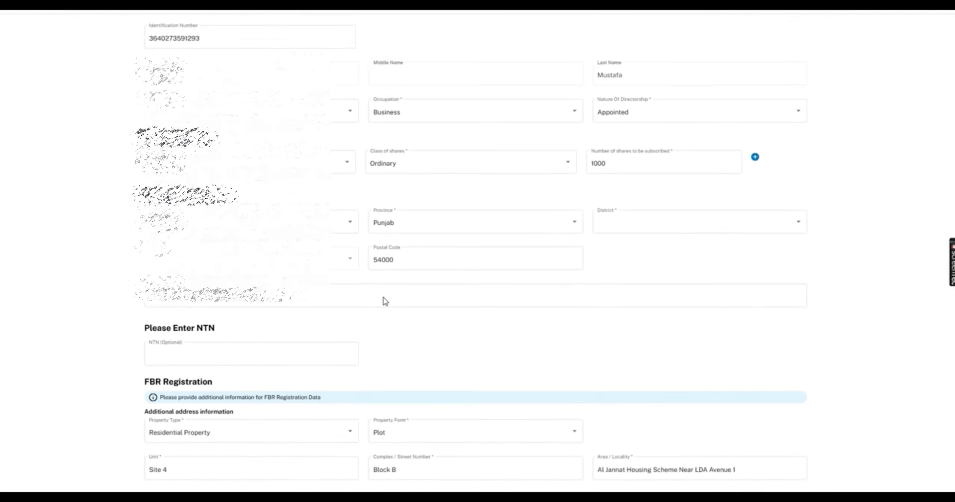
pyautogui.click(178, 293)
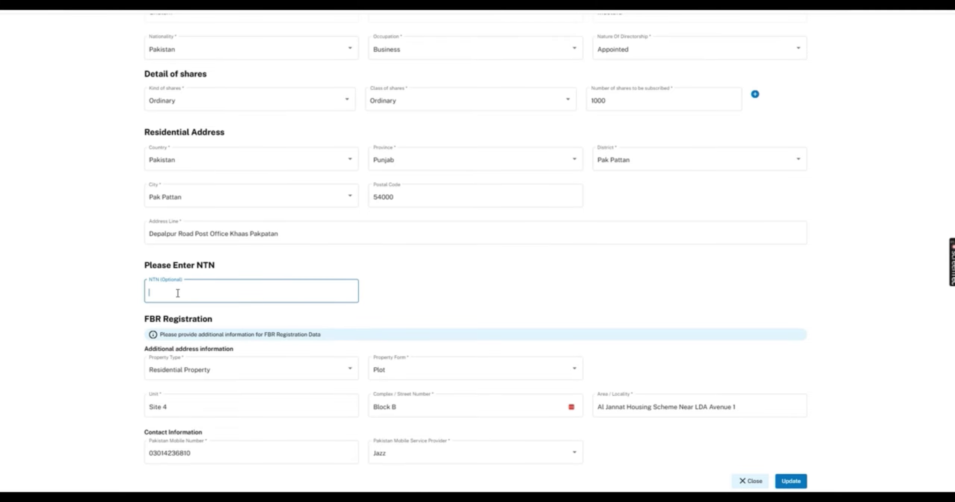
pyautogui.hotkey('ctrl', 'Tab')
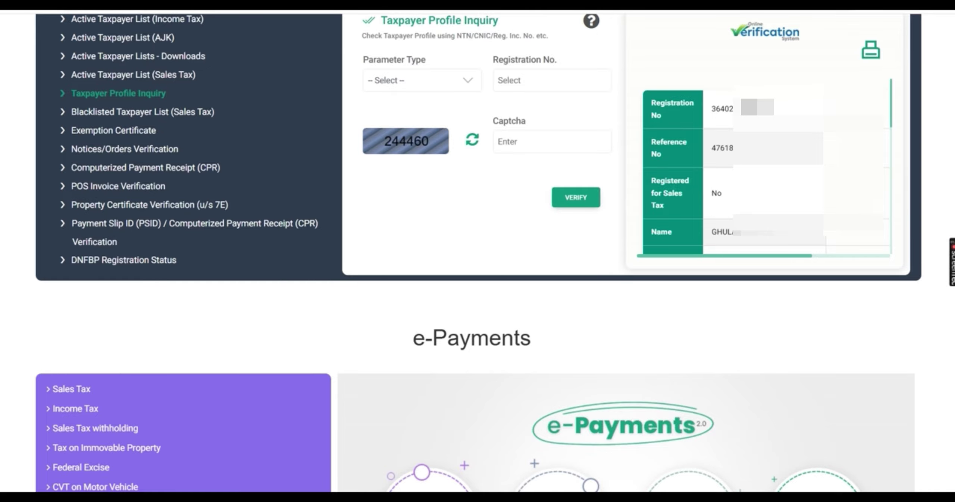
pyautogui.hotkey('ctrl', 'Tab')
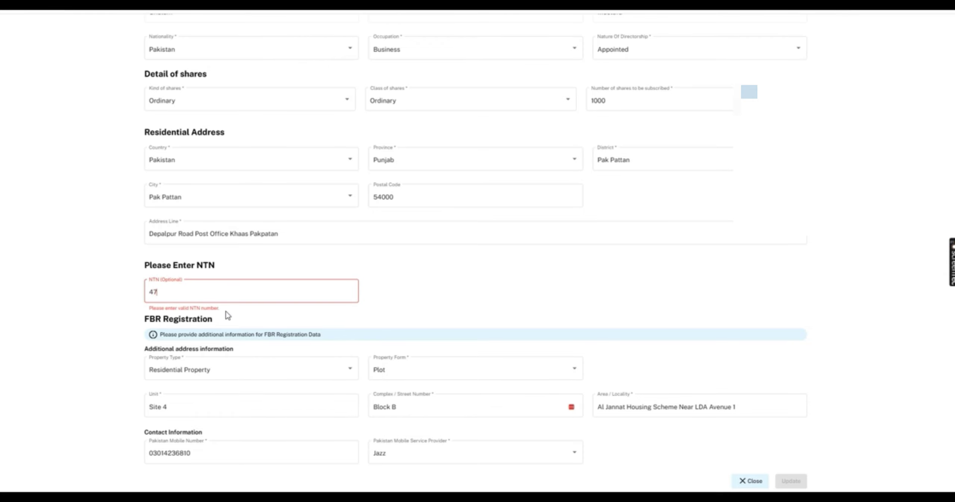
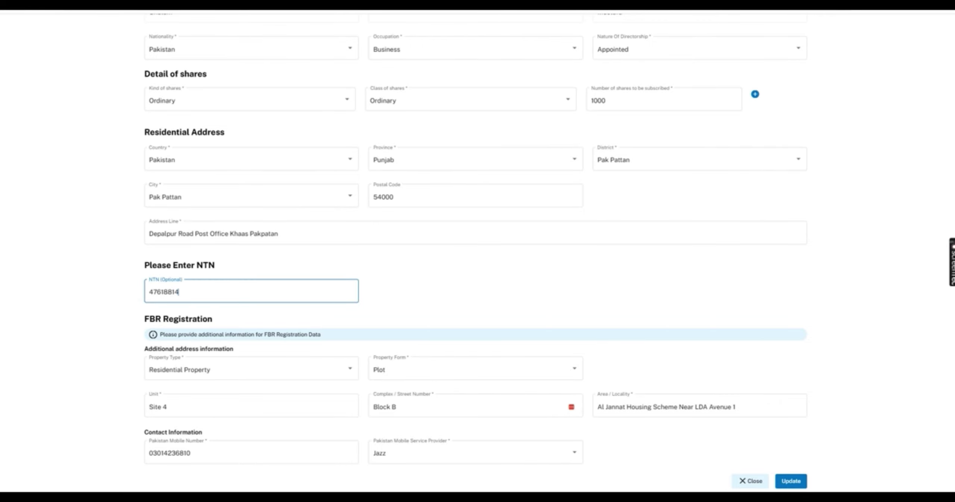
pyautogui.hotkey('ctrl', 'shift', 'Tab')
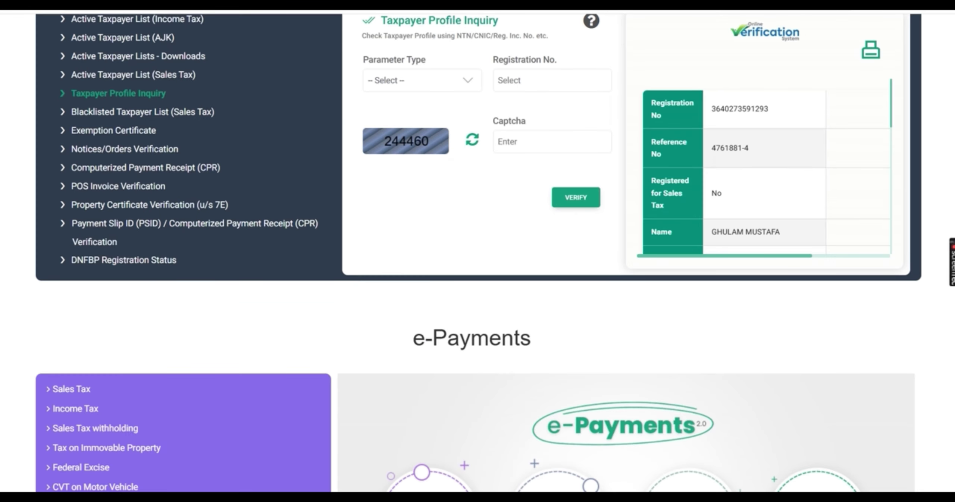
pyautogui.hotkey('ctrl', 'Tab')
# - Correct the NTN's formatting and update the first stakeholder's details
pyautogui.click(428, 300)
pyautogui.click(208, 295)
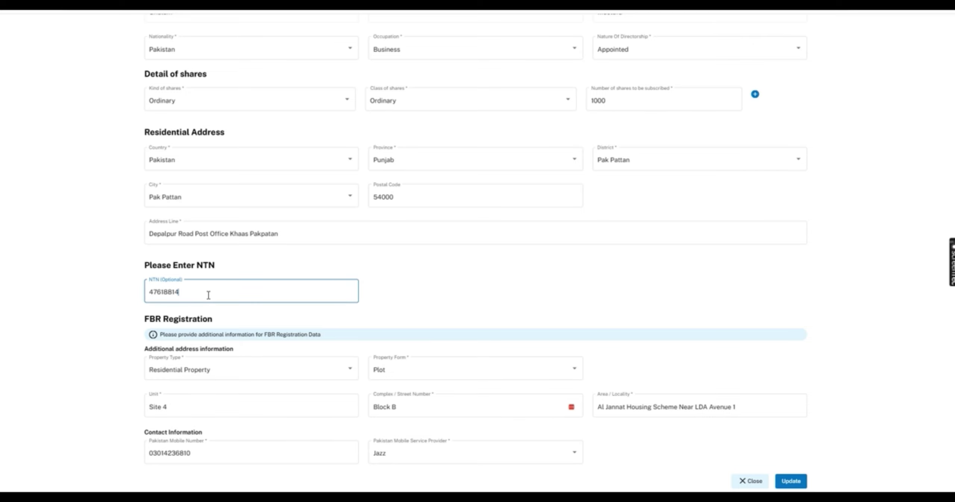
pyautogui.click(175, 291)
pyautogui.write('-')
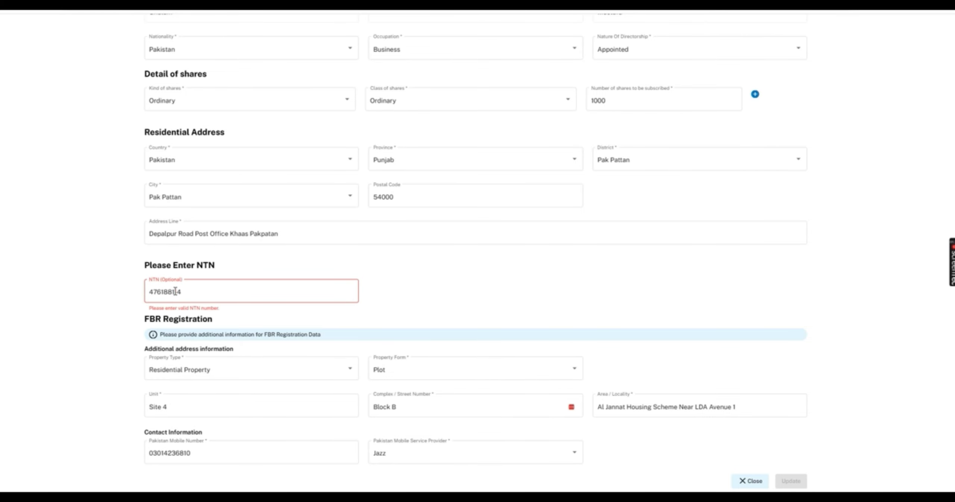
pyautogui.press('BackSpace')
pyautogui.click(391, 307)
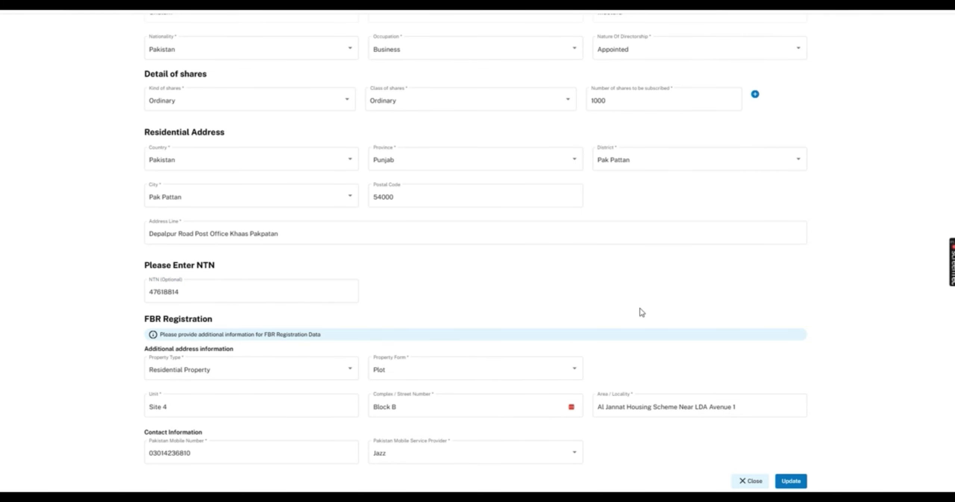
pyautogui.click(791, 481)
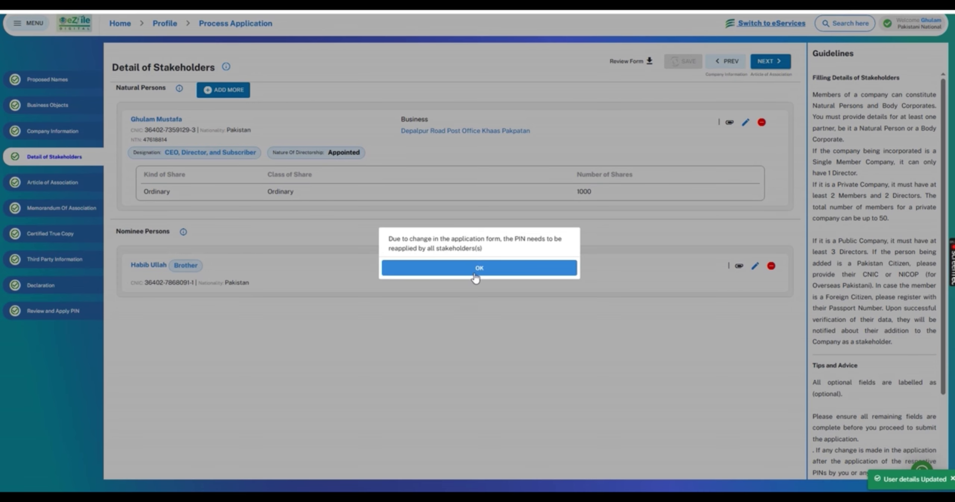
# - Acknowledge the PIN re-apply notice and tick both declarations under Review and Apply PIN
pyautogui.click(481, 268)
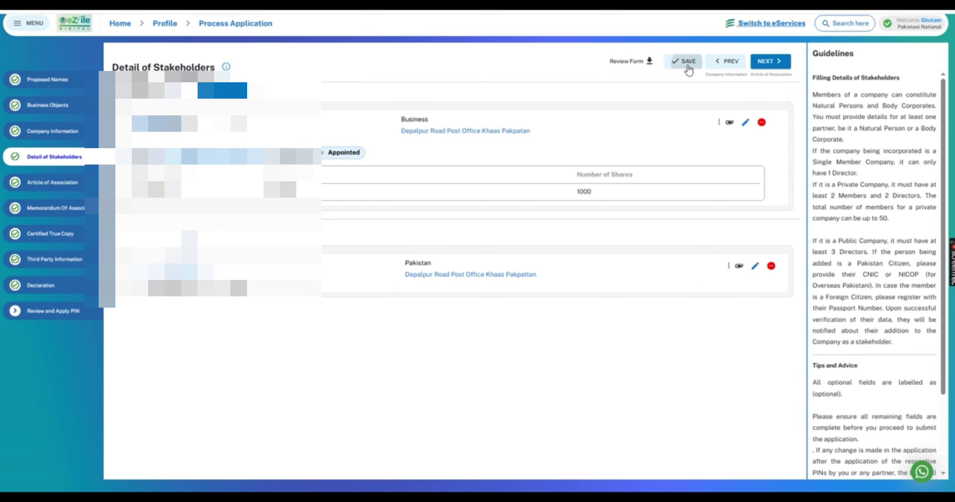
pyautogui.click(46, 311)
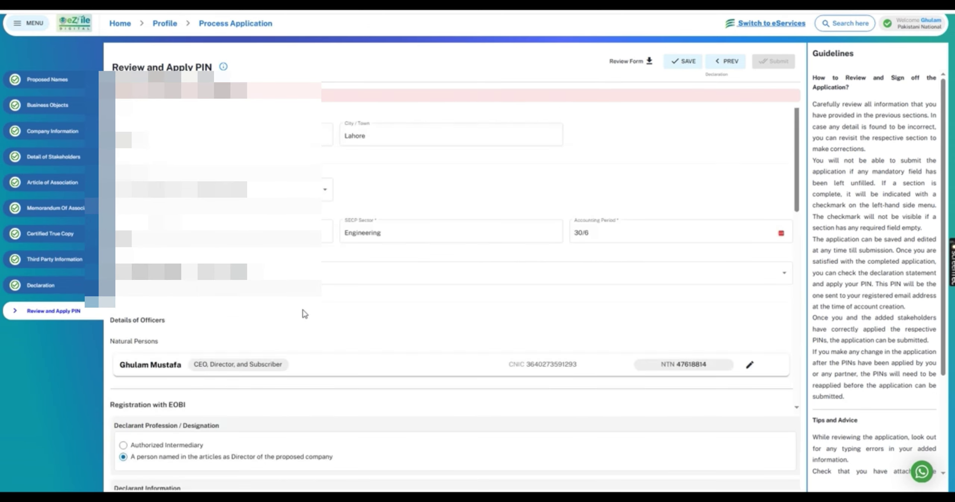
pyautogui.scroll(-6, 795, 330)
pyautogui.scroll(-3, 816, 365)
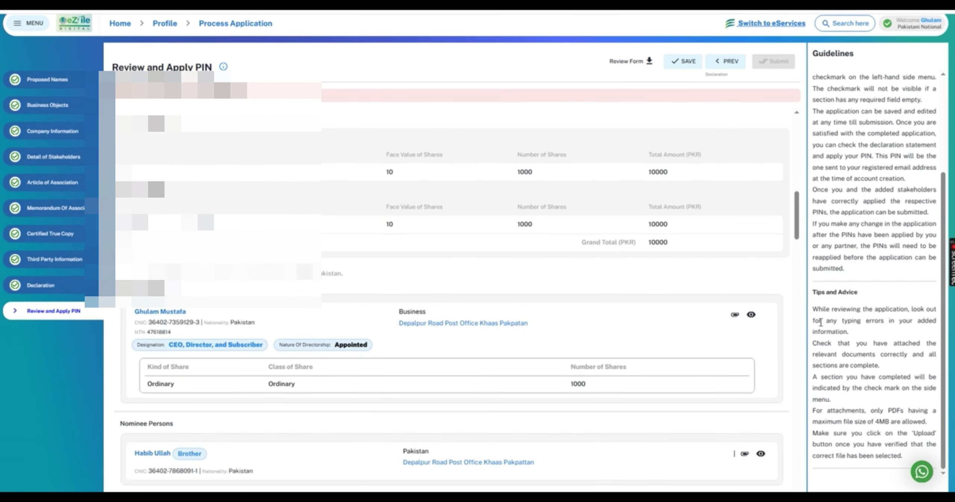
pyautogui.scroll(-10, 783, 373)
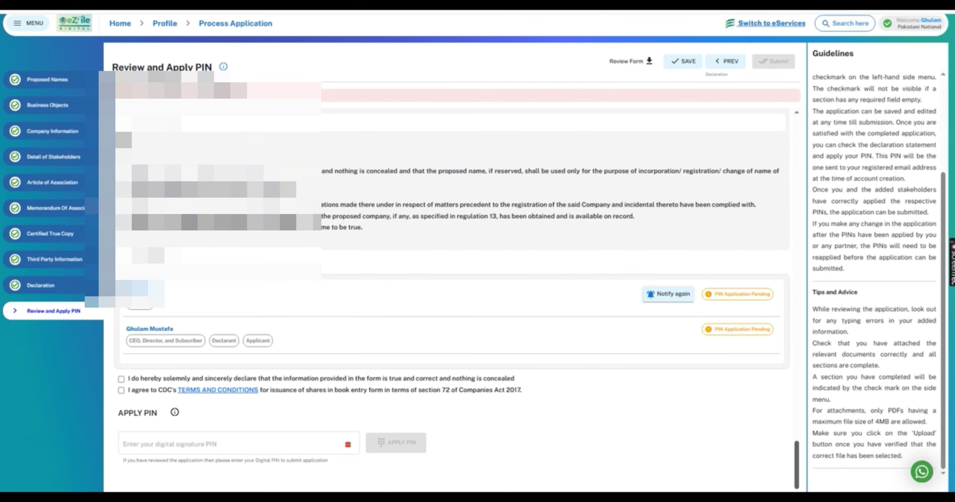
pyautogui.click(122, 379)
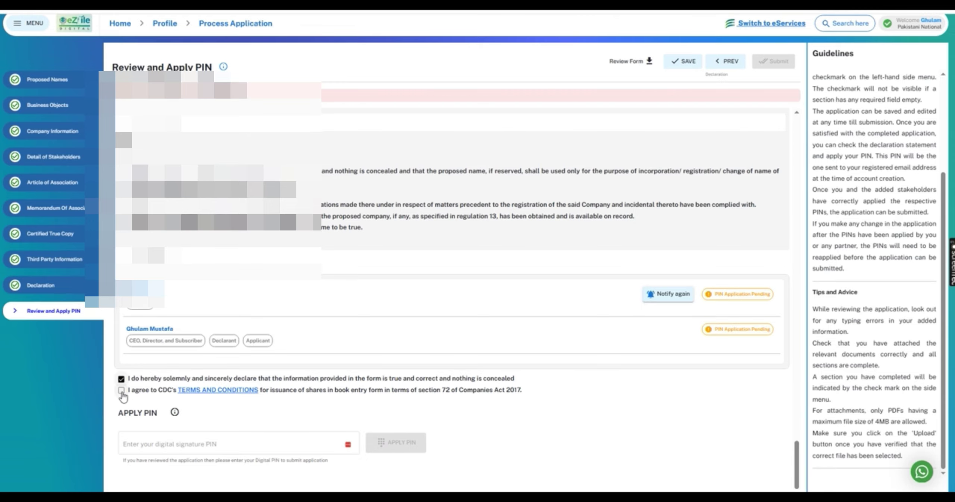
pyautogui.click(121, 391)
# - Enter the digital signature PIN and apply it so the declarations show Signed
pyautogui.click(167, 442)
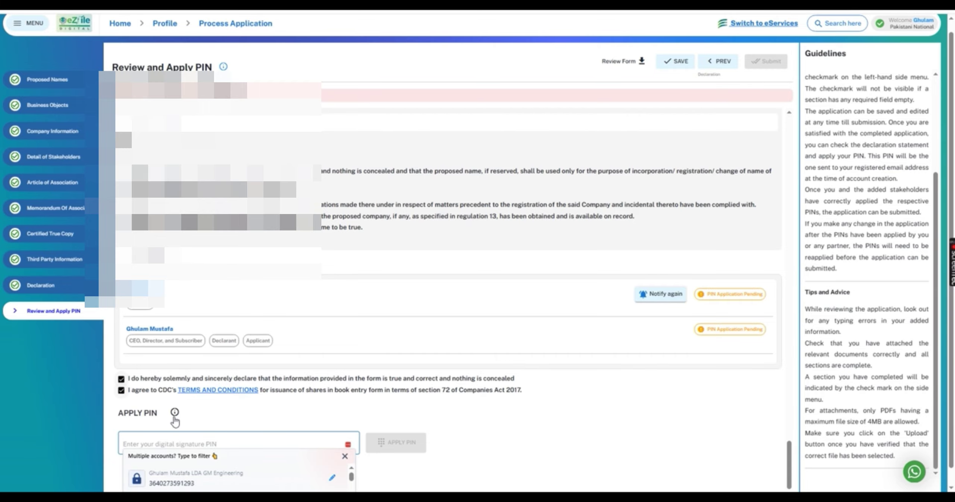
pyautogui.write('****')
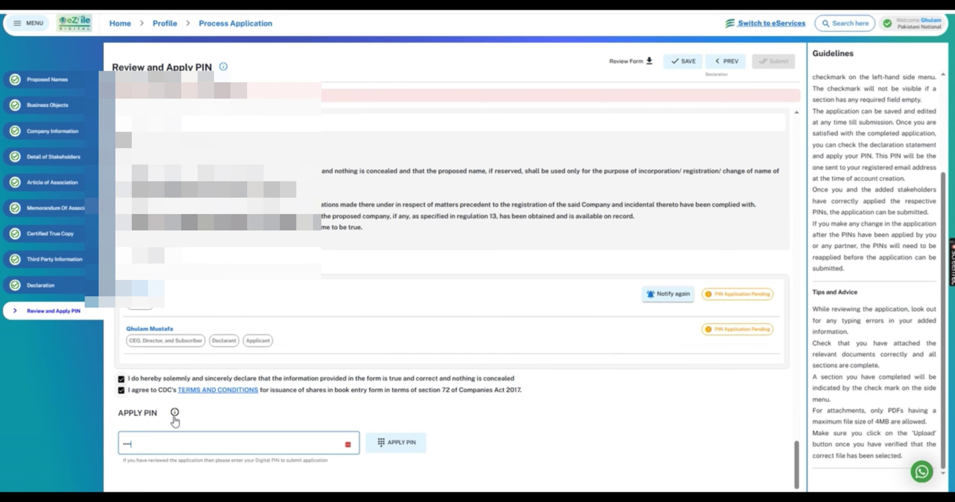
pyautogui.click(399, 445)
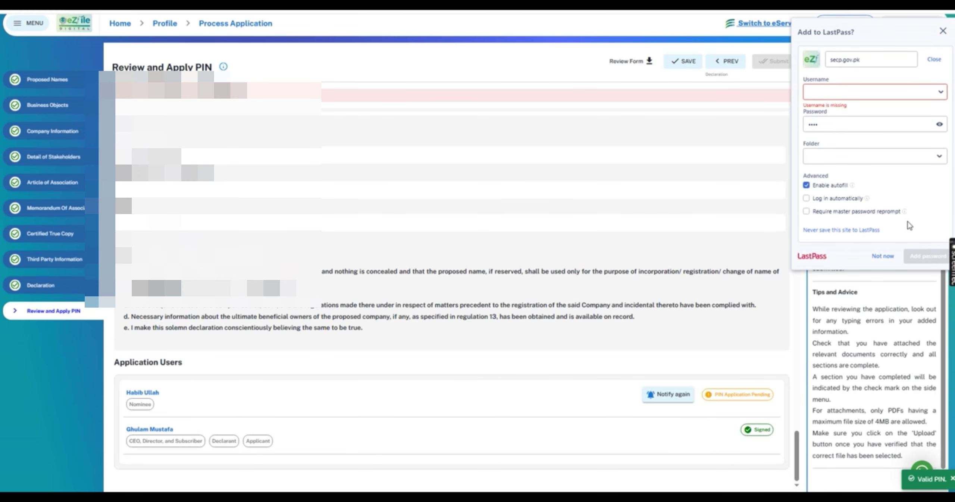
# - Dismiss the password-saving prompt and sign out from the Welcome menu
pyautogui.click(888, 258)
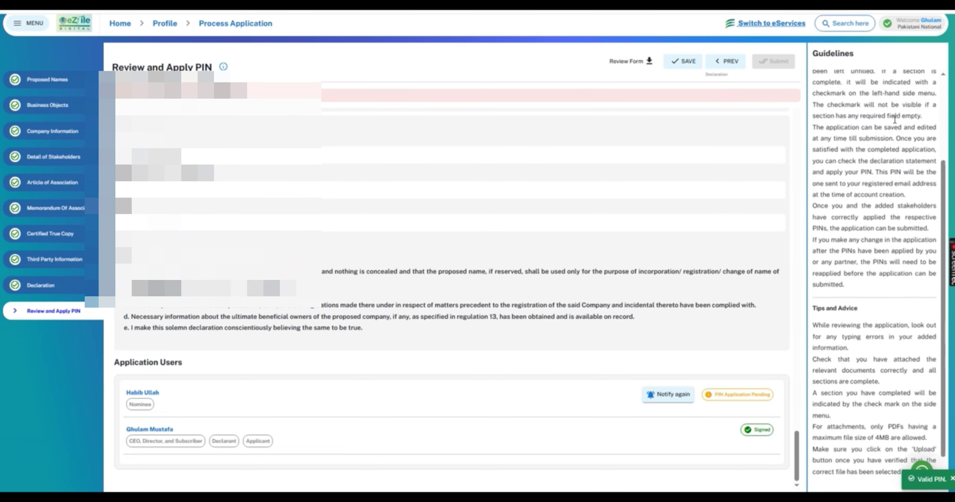
pyautogui.click(930, 21)
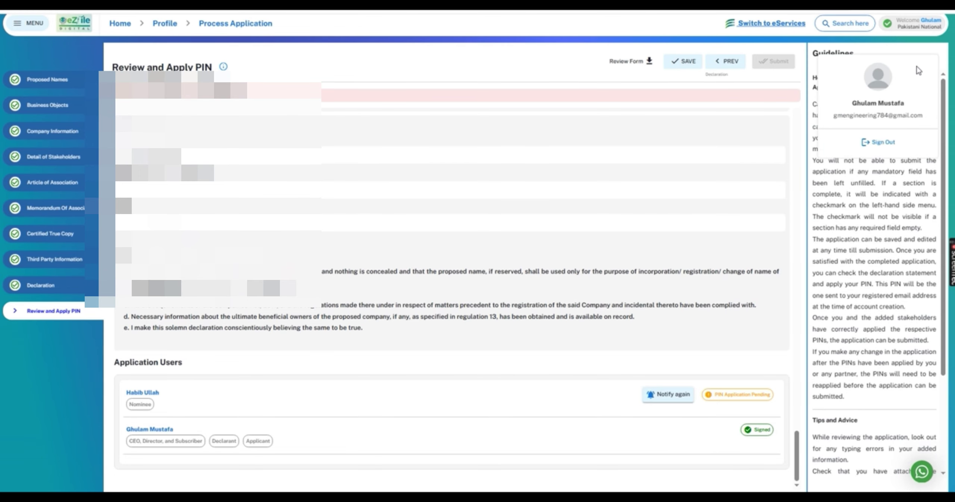
pyautogui.click(892, 143)
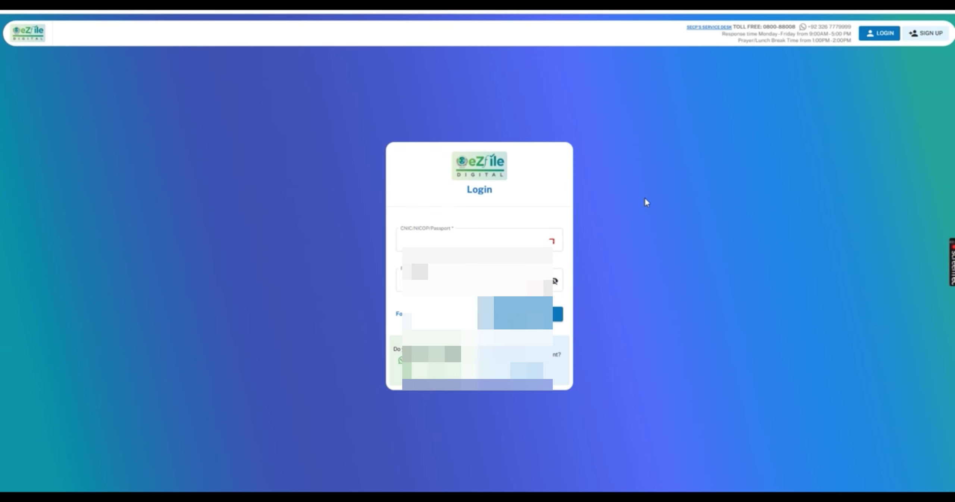
# - Log in to the LEAP dashboard with the saved nominee account
pyautogui.click(481, 241)
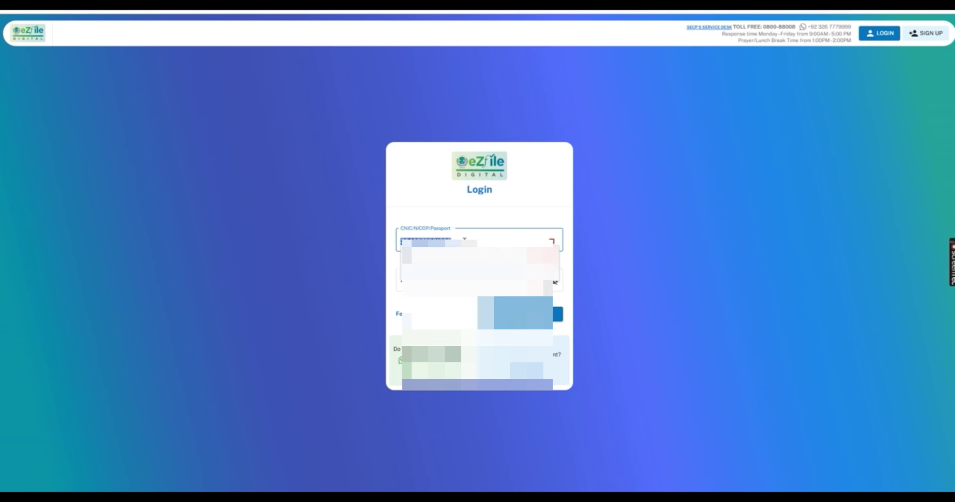
pyautogui.click(469, 300)
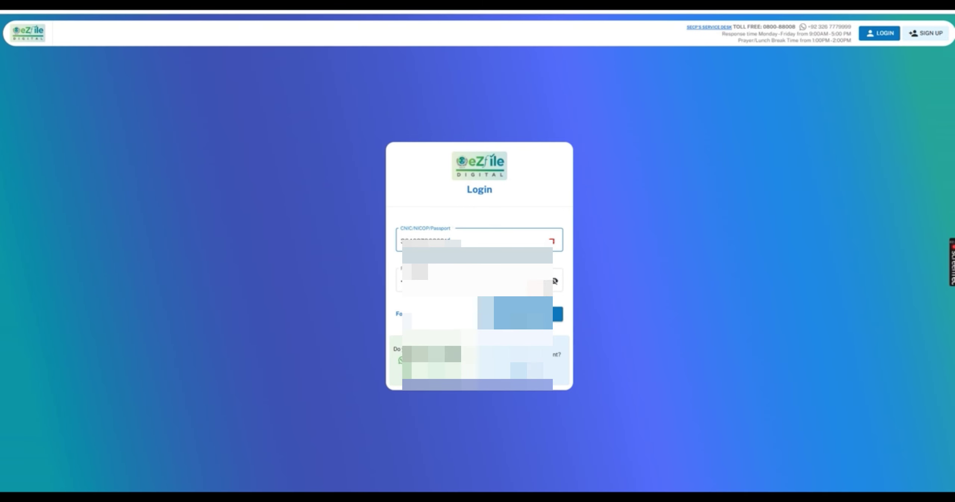
pyautogui.click(534, 317)
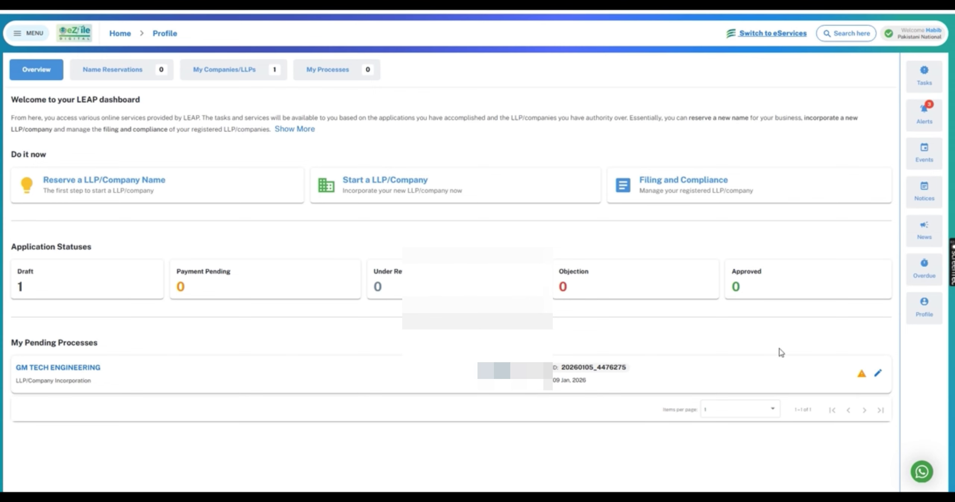
# - Review the GM TECH ENGINEERING draft, then log back in as the applicant
pyautogui.click(877, 373)
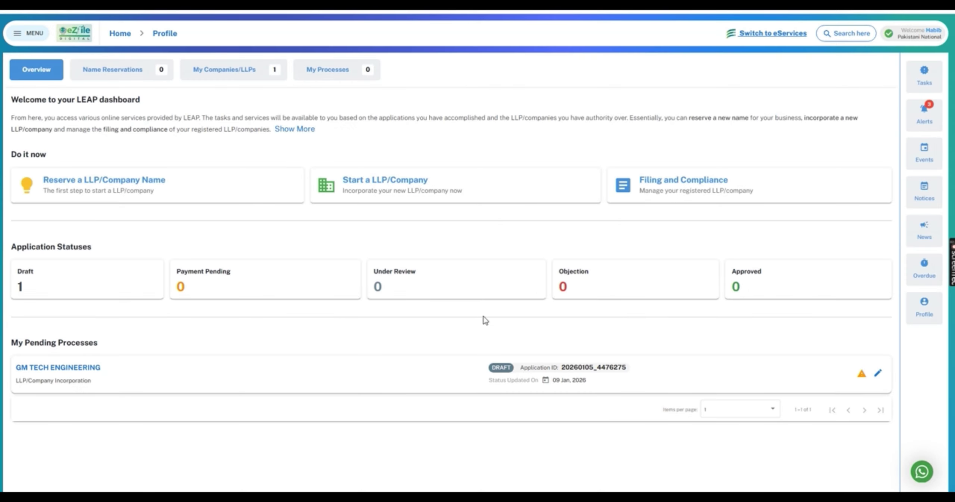
pyautogui.scroll(-1, 557, 286)
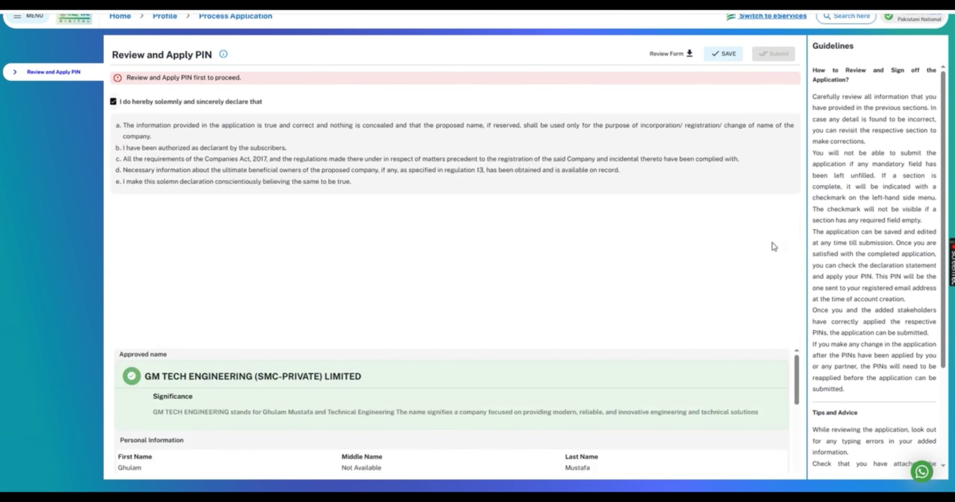
pyautogui.scroll(-10, 773, 246)
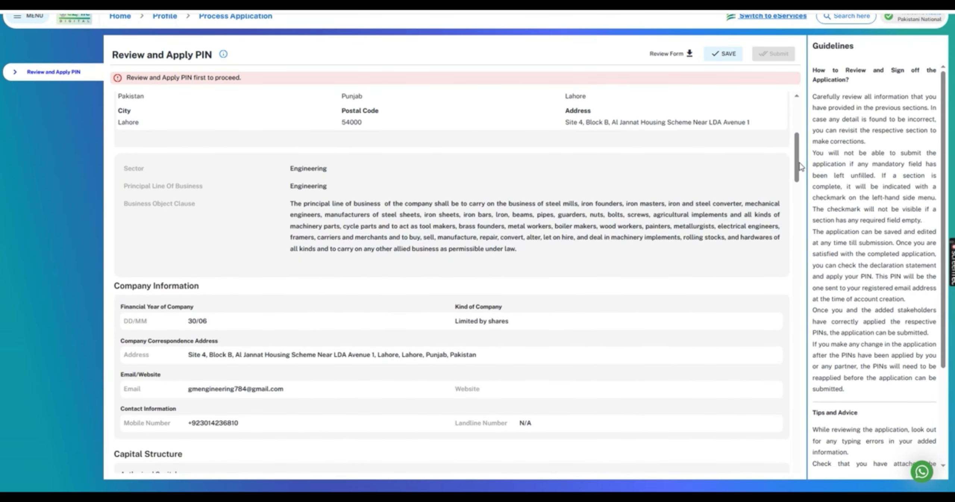
pyautogui.moveTo(799, 166); pyautogui.dragTo(798, 451)
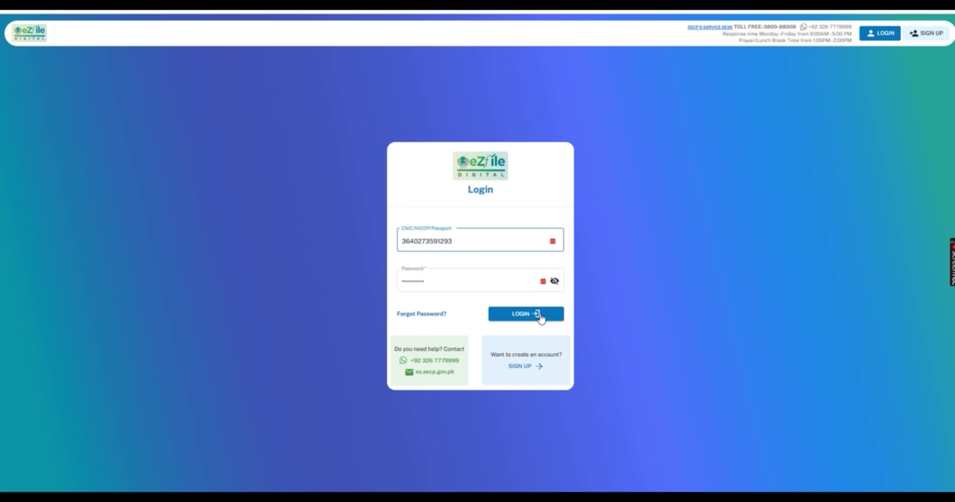
pyautogui.click(539, 314)
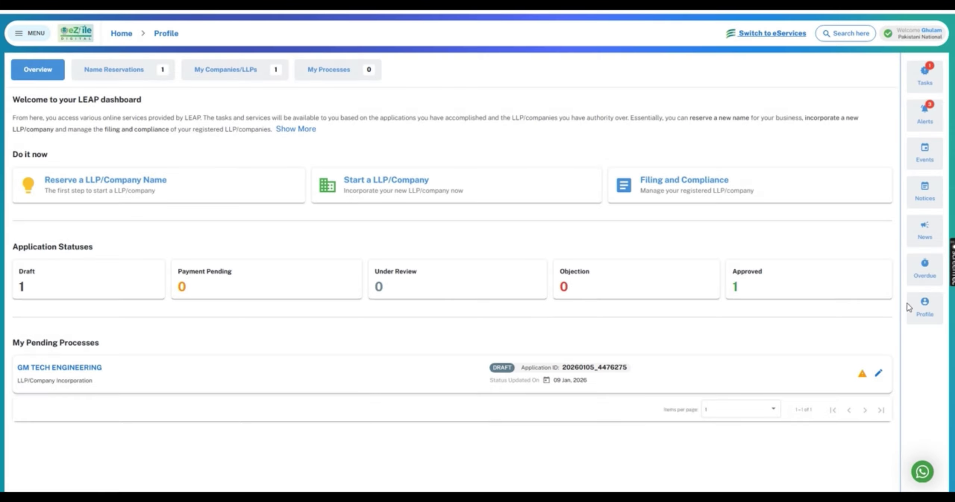
# - Open the GM TECH ENGINEERING draft and advance through Business Objects, Company Information and Stakeholders to submission
pyautogui.click(879, 373)
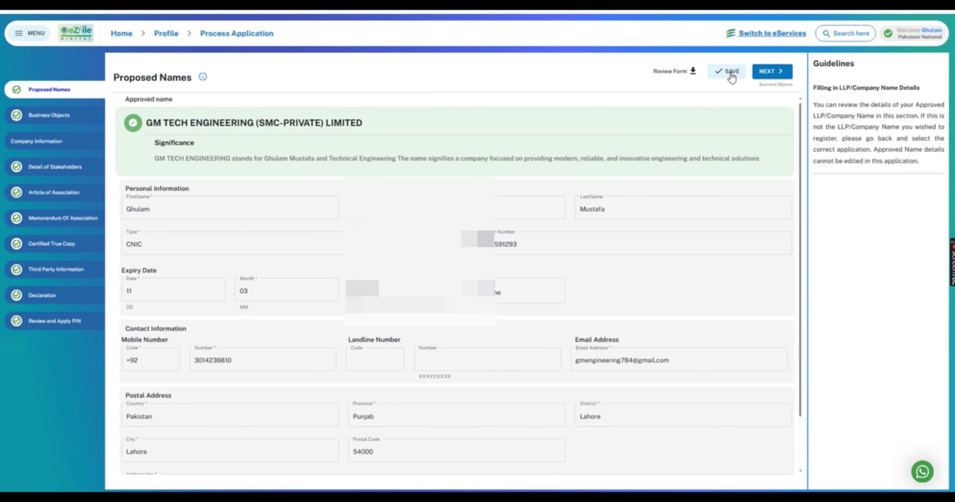
pyautogui.click(771, 75)
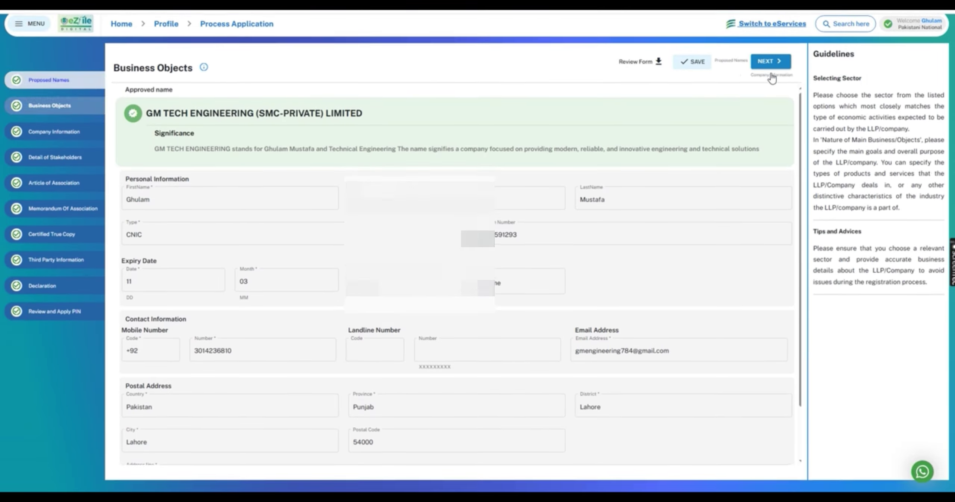
pyautogui.click(771, 67)
pyautogui.click(771, 68)
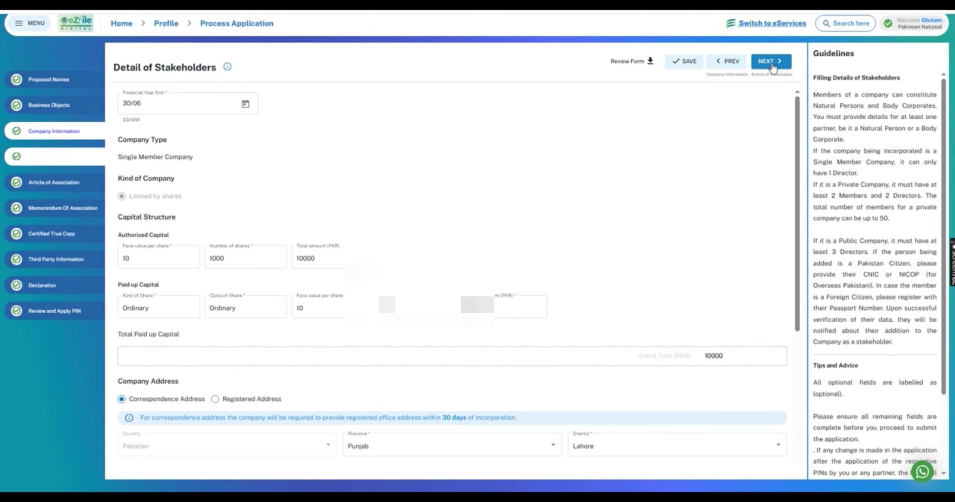
pyautogui.click(772, 67)
pyautogui.click(772, 67)
pyautogui.click(772, 67)
pyautogui.click(772, 67)
pyautogui.click(772, 68)
pyautogui.click(773, 67)
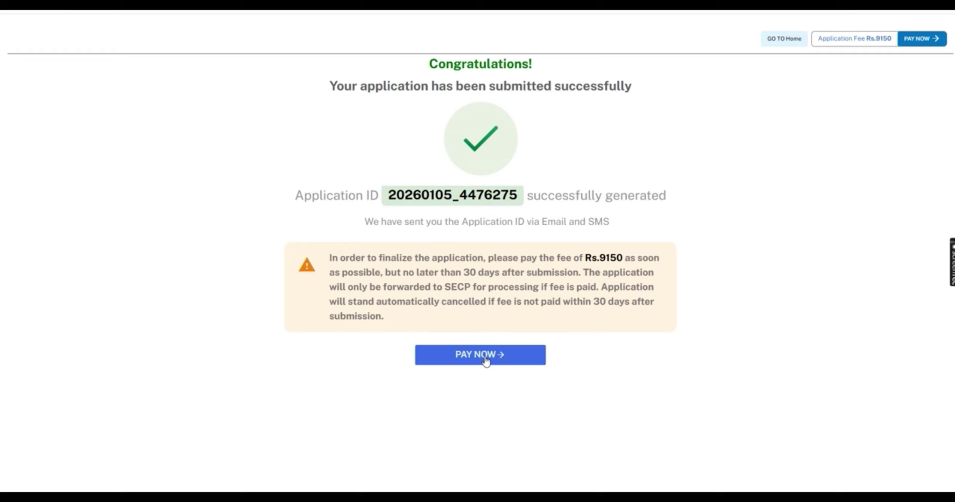
# - Choose Credit/Debit Card payment and proceed to UBL Pay checkout showing PKR 9,696.00
pyautogui.click(486, 359)
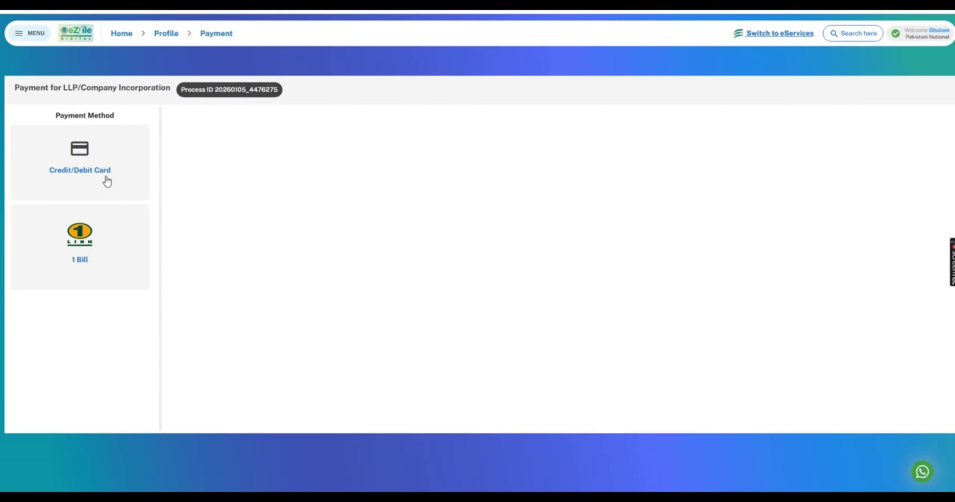
pyautogui.click(84, 176)
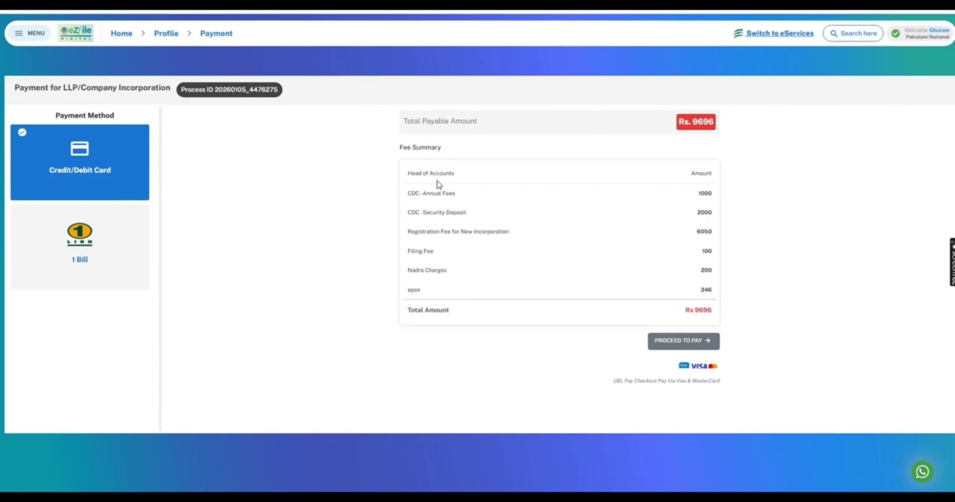
pyautogui.click(688, 345)
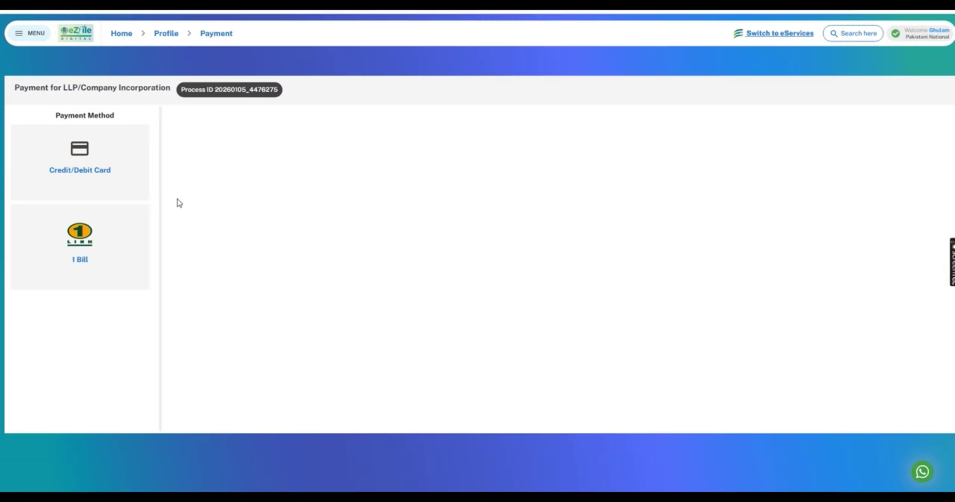
# - Generate the Rs 9375 1Bill challan and save it as Fee Challan.pdf
pyautogui.click(80, 259)
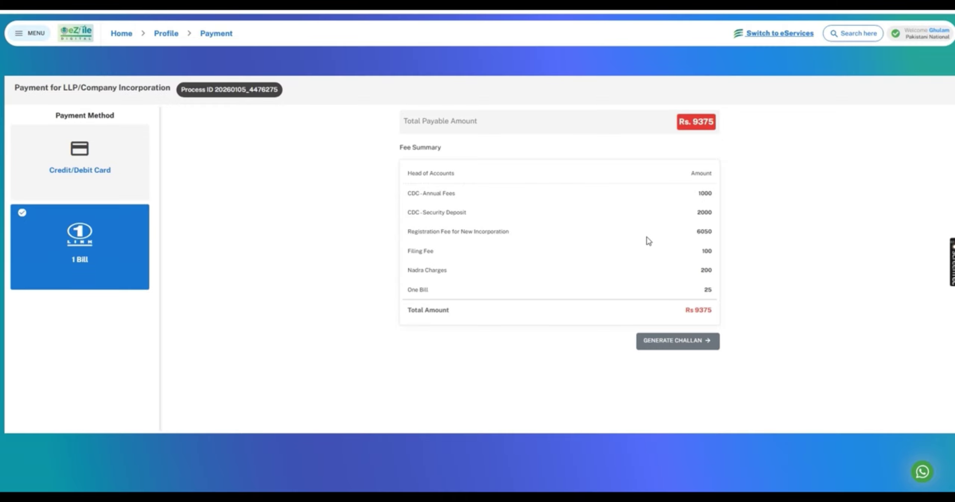
pyautogui.click(684, 343)
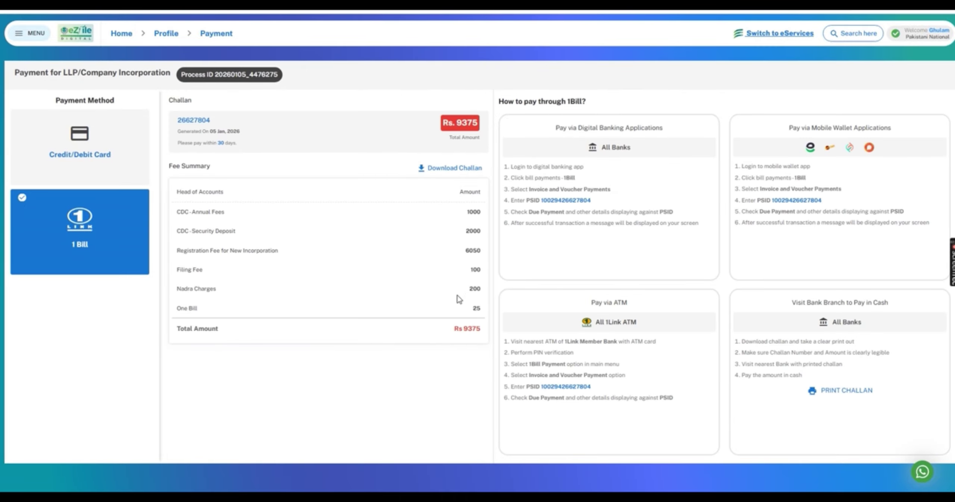
pyautogui.click(461, 170)
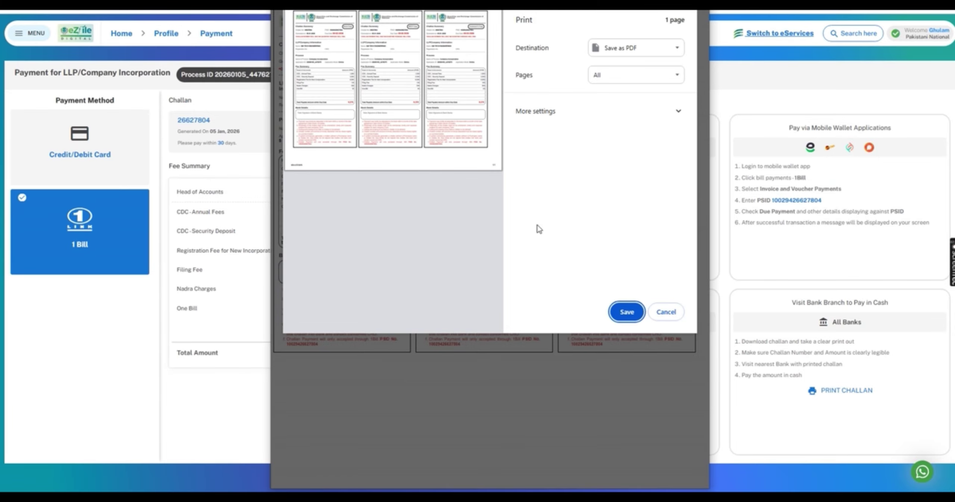
pyautogui.click(625, 311)
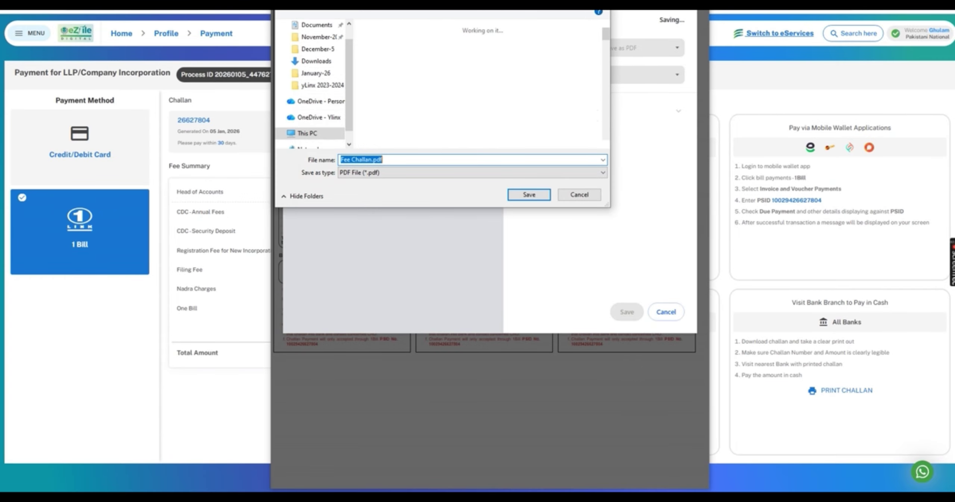
pyautogui.click(530, 195)
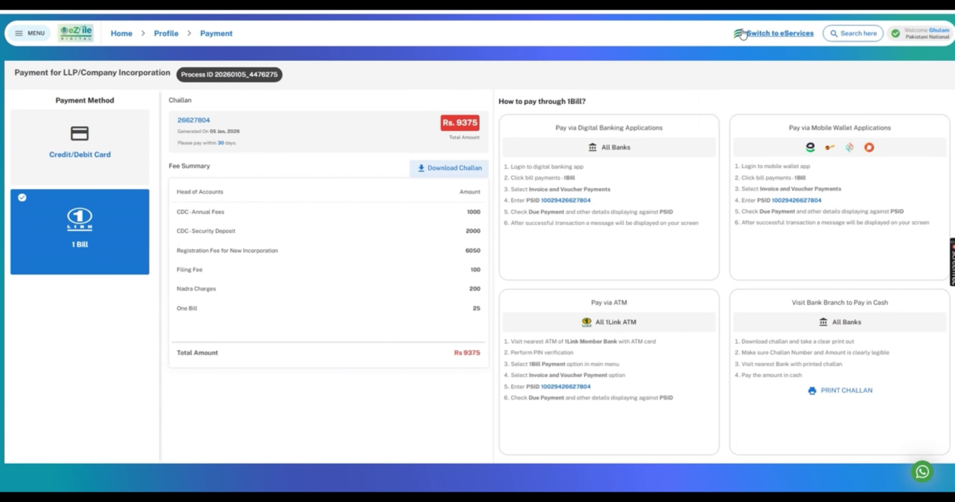